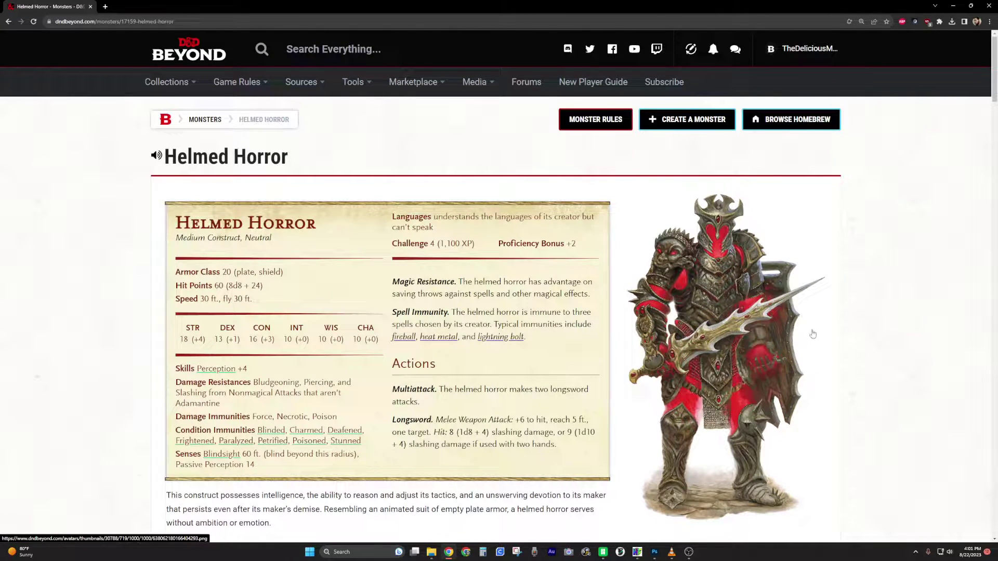
scroll(813, 333, "down", 2)
scroll(813, 334, "up", 2)
scroll(813, 334, "down", 1)
scroll(813, 334, "up", 1)
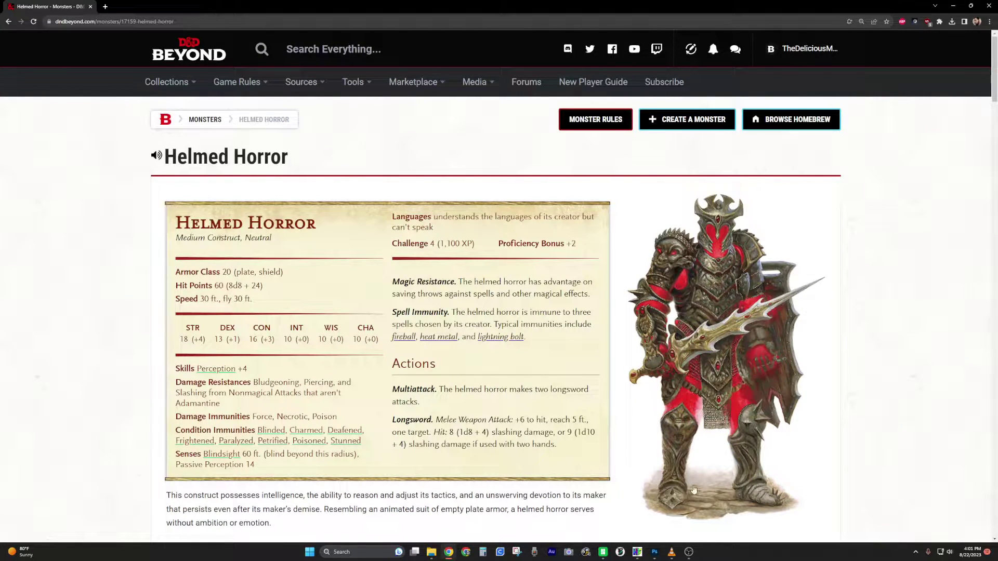
Step: Save the enlarged Helmed Horror artwork as helmed.horror.tutorial PNG in the Monster Art folder, replacing the existing file, and close the enlarged image
left_click(716, 309)
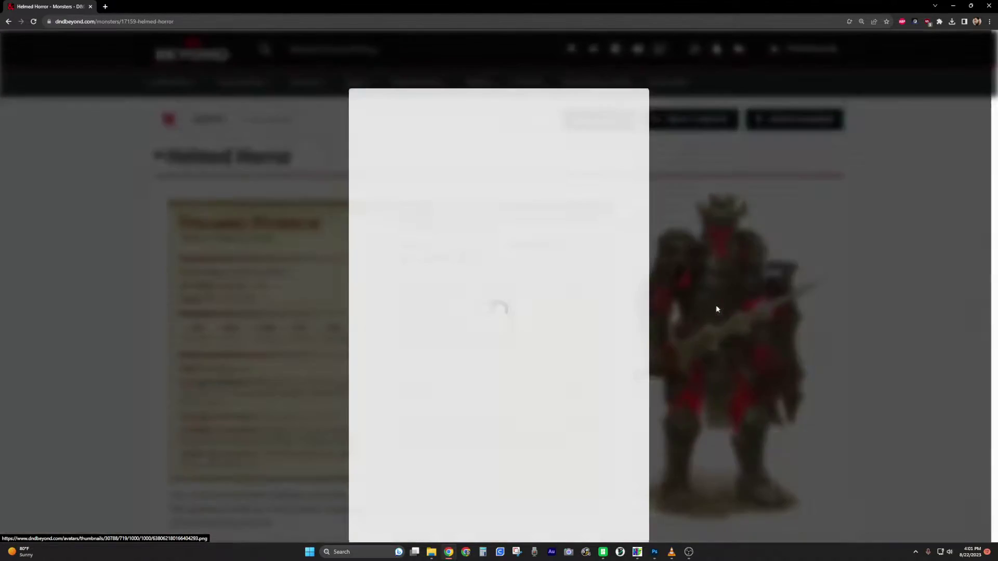
right_click(501, 289)
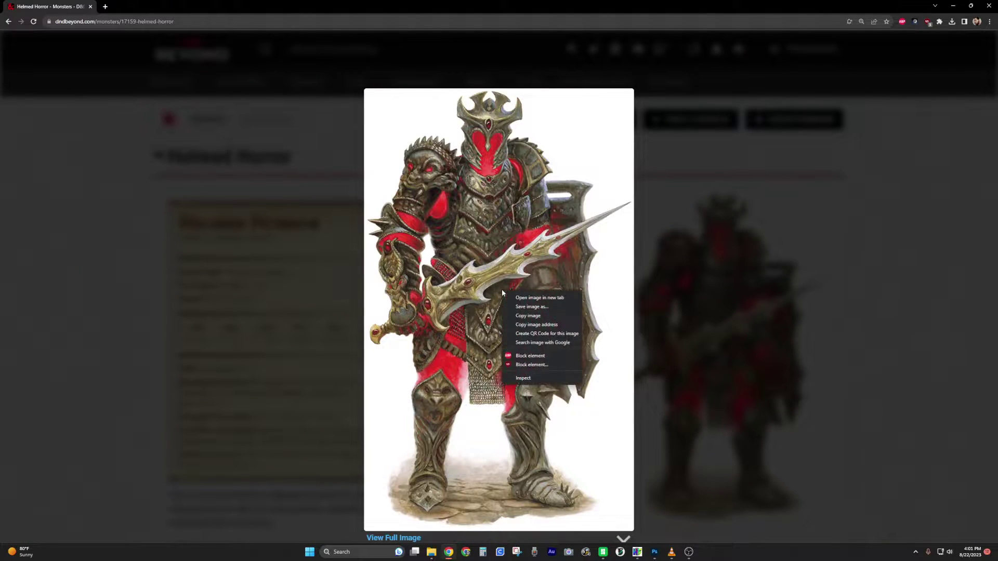
left_click(532, 307)
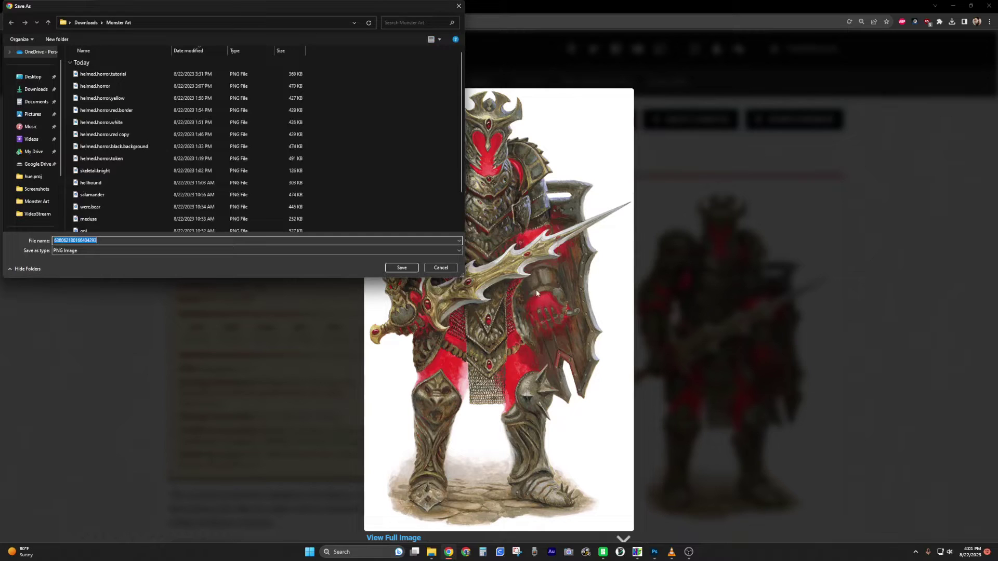
left_click(104, 74)
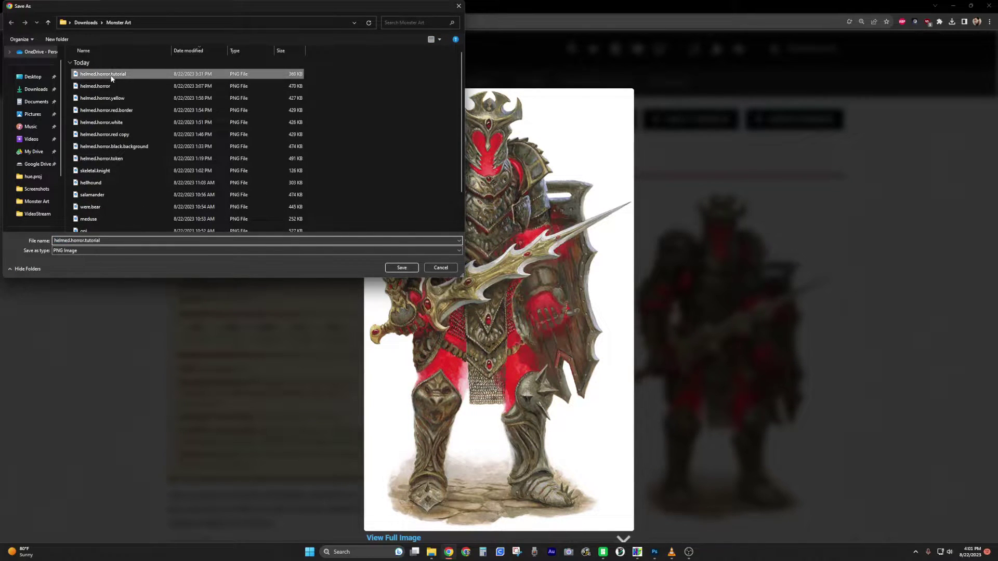
left_click(402, 269)
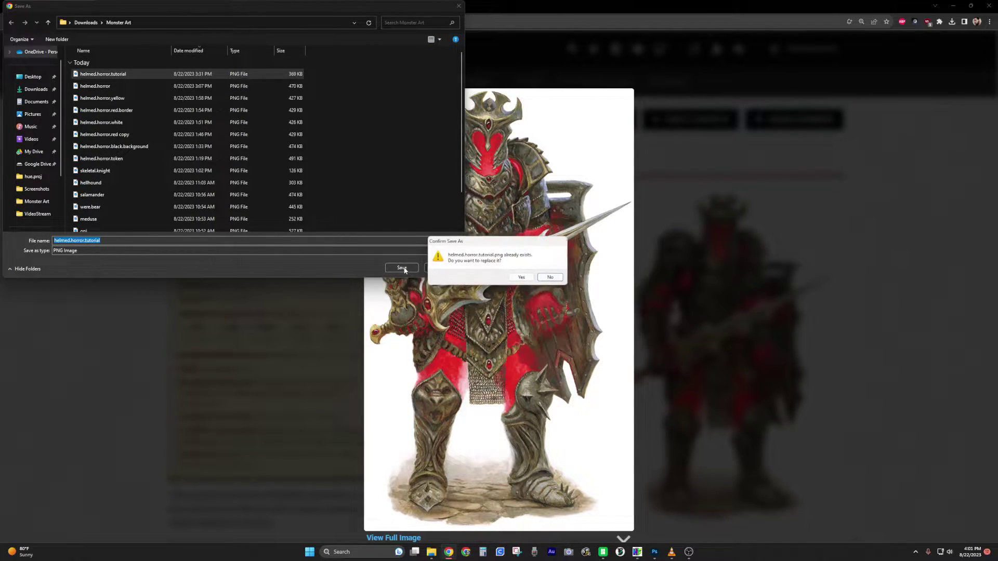
left_click(550, 279)
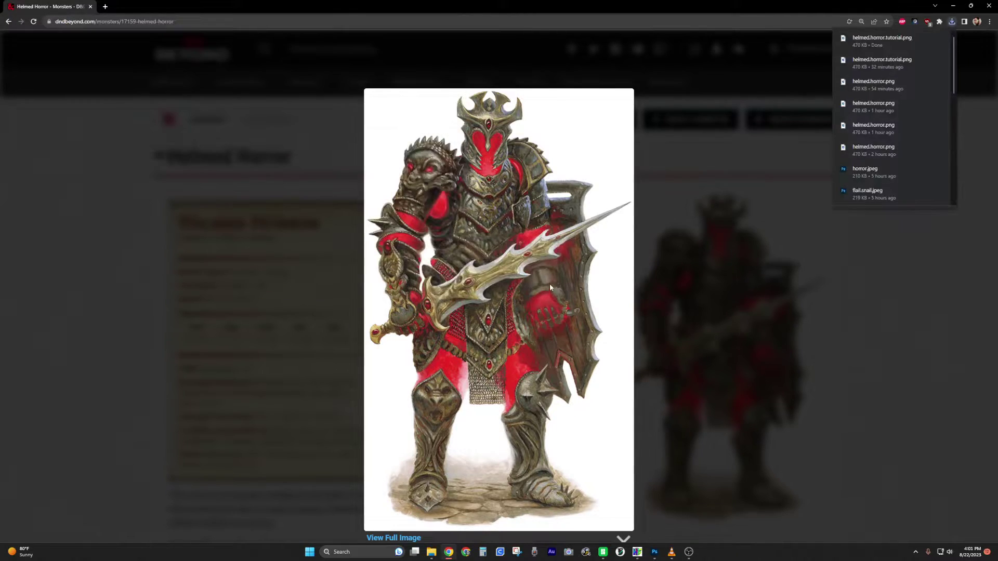
left_click(783, 321)
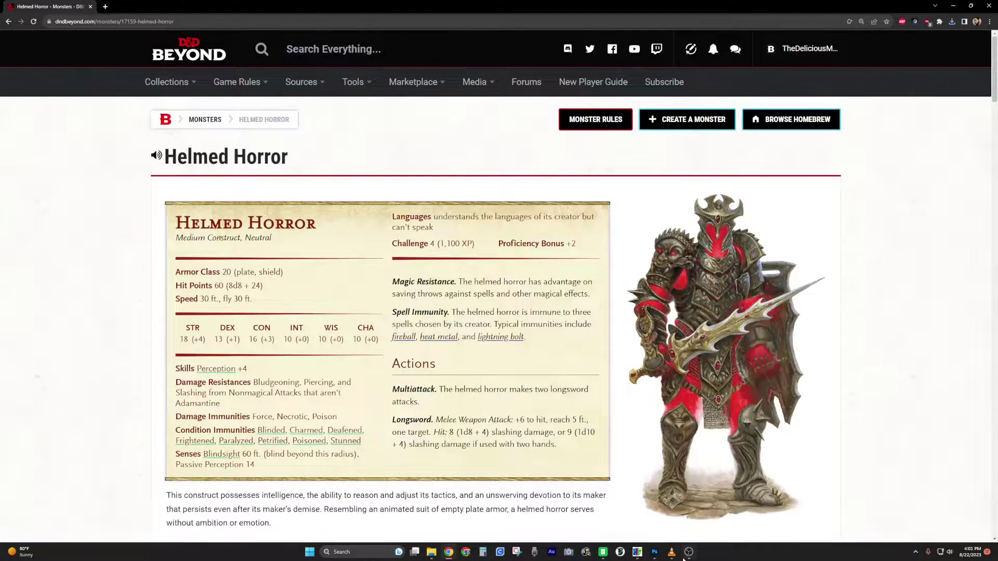
Step: Switch to Photoshop with helmed.horror.png and add a new layer filled with white beneath the artwork layer
mouse_move(654, 556)
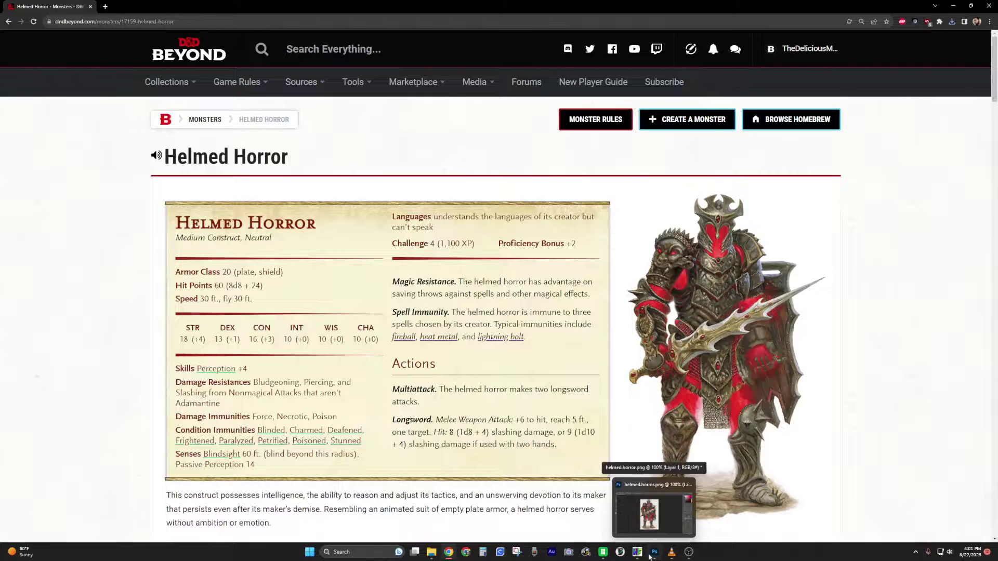
left_click(649, 515)
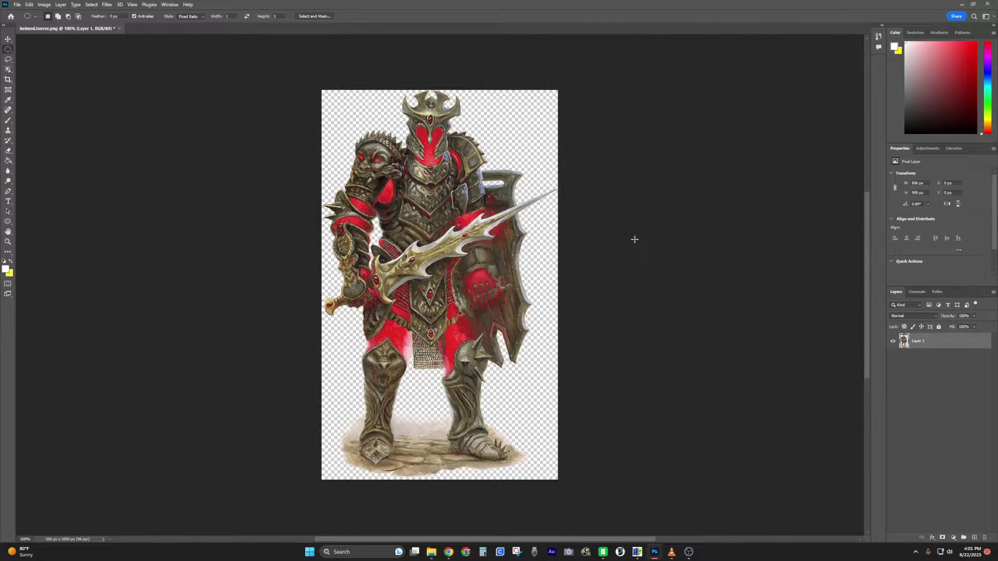
scroll(634, 238, "up", 1)
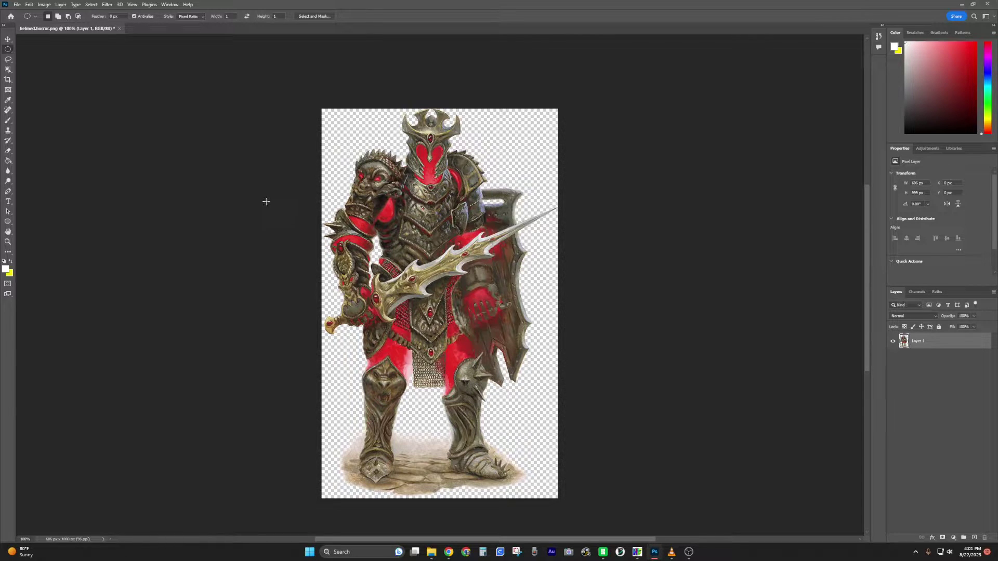
left_click(974, 538)
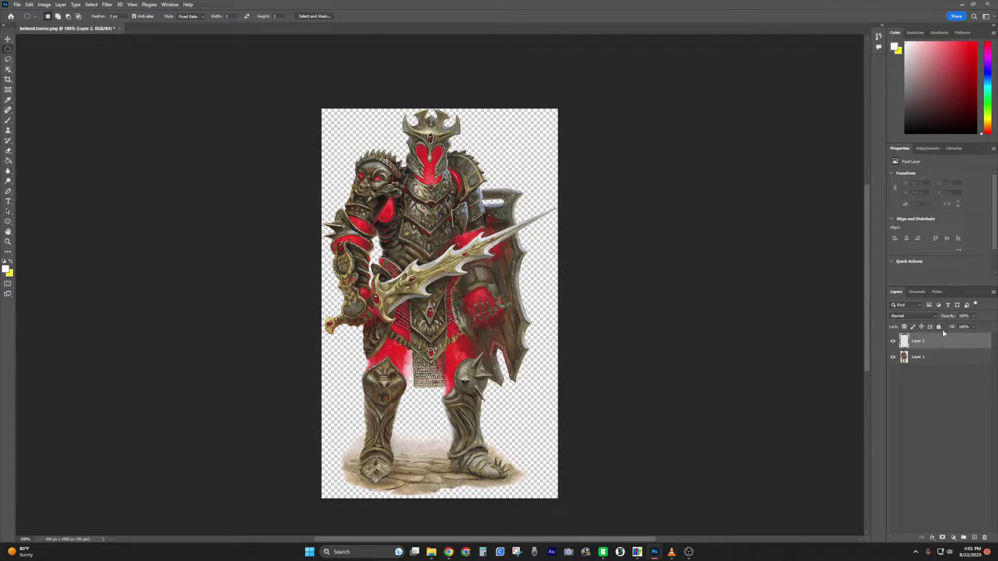
left_click(8, 161)
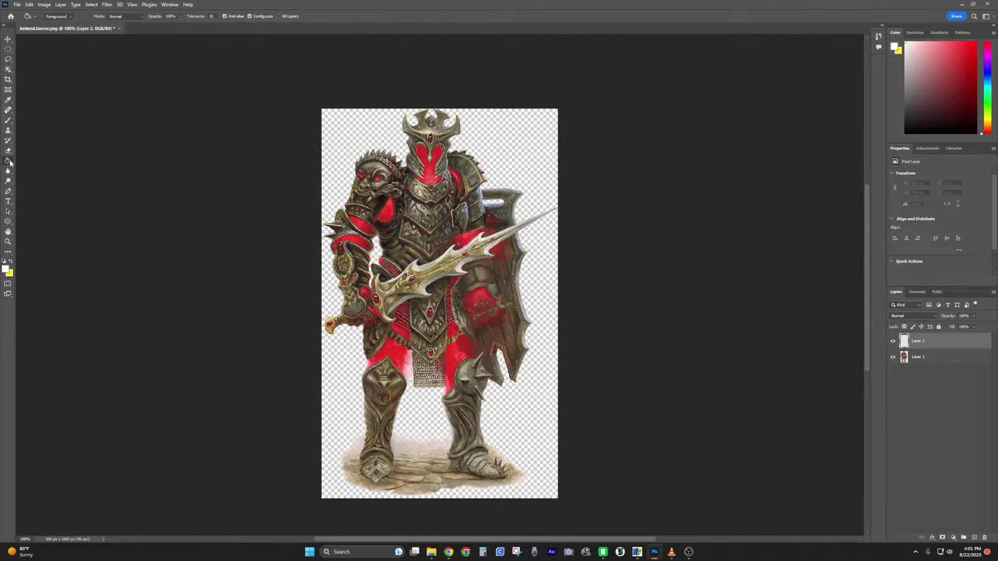
left_click(522, 134)
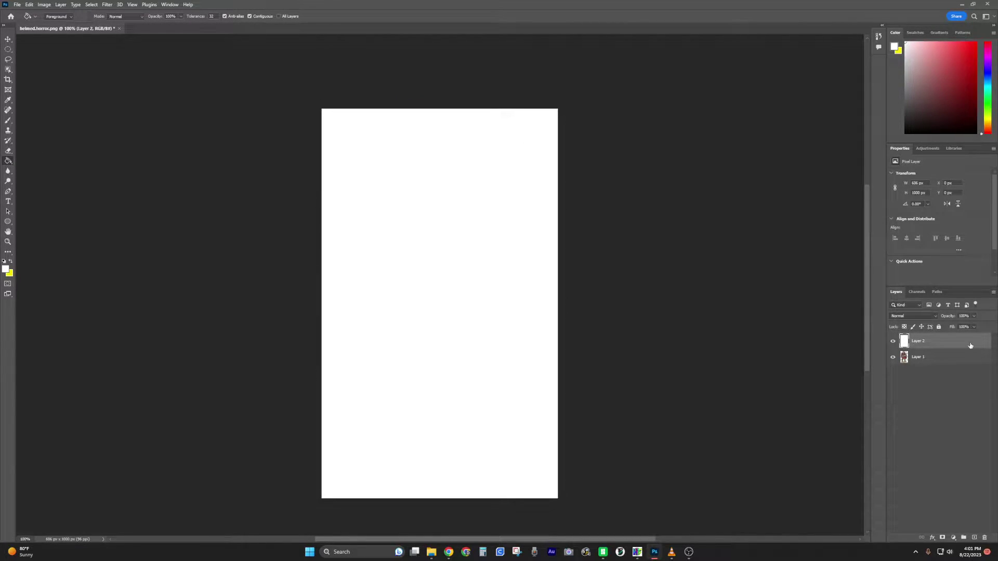
left_click_drag(926, 343, 921, 380)
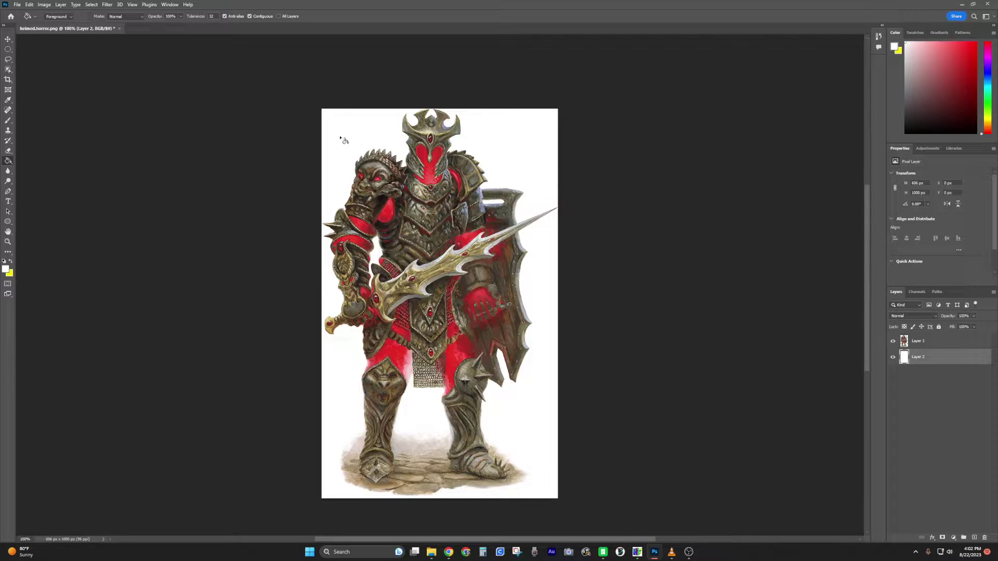
Step: Make a circular selection about 424 px wide around the head and torso and delete the white layer outside it
left_click(8, 50)
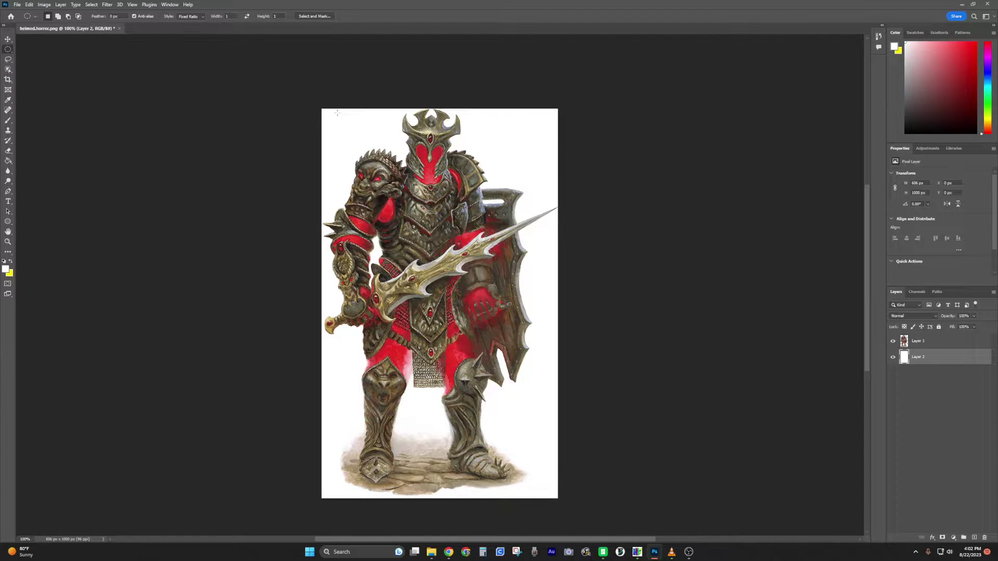
left_click_drag(343, 113, 508, 469)
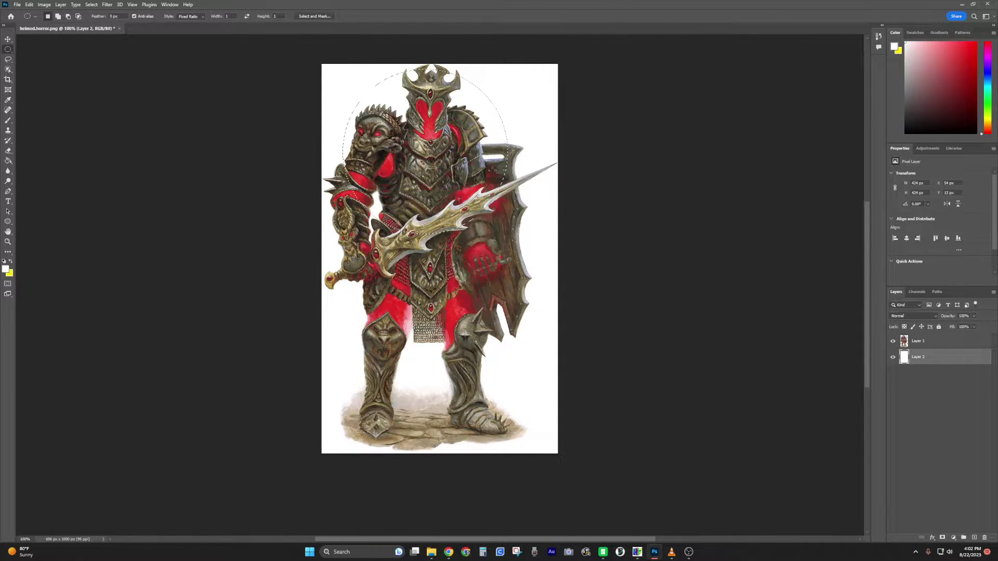
right_click(503, 82)
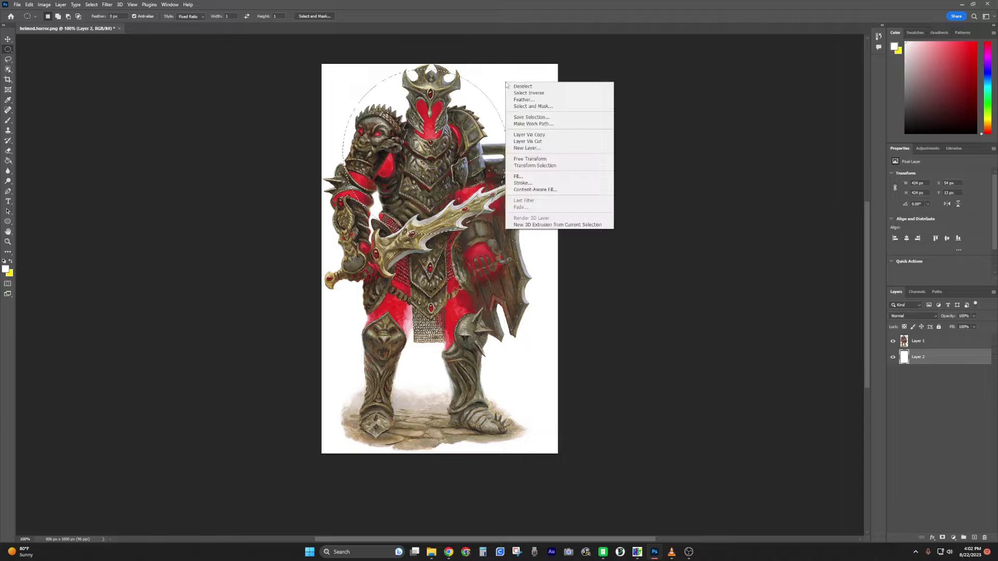
left_click(536, 94)
key("Delete")
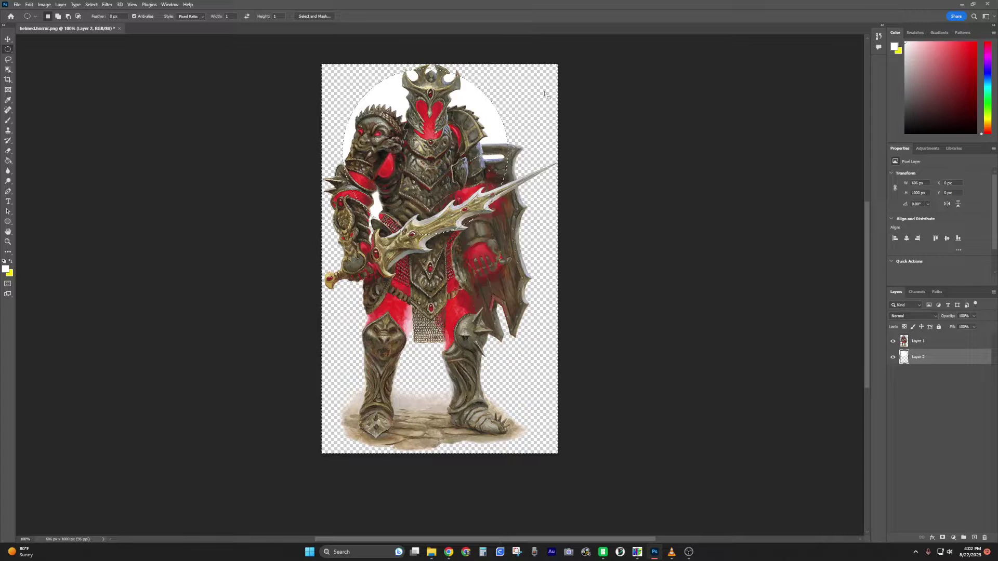
Step: Delete the parts of the artwork layer outside the same circle and clear the selection
left_click(928, 341)
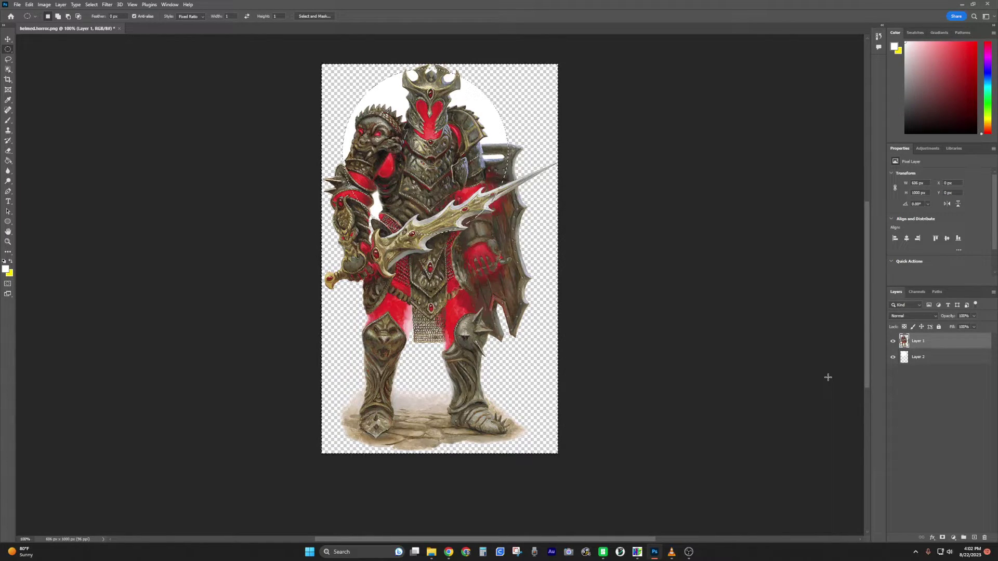
key("ctrl+alt+g")
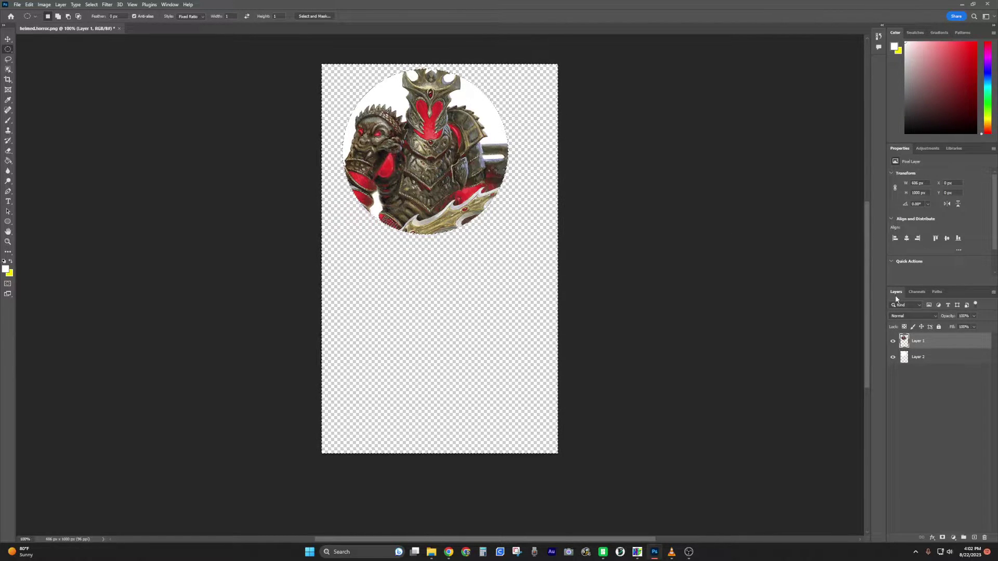
right_click(524, 115)
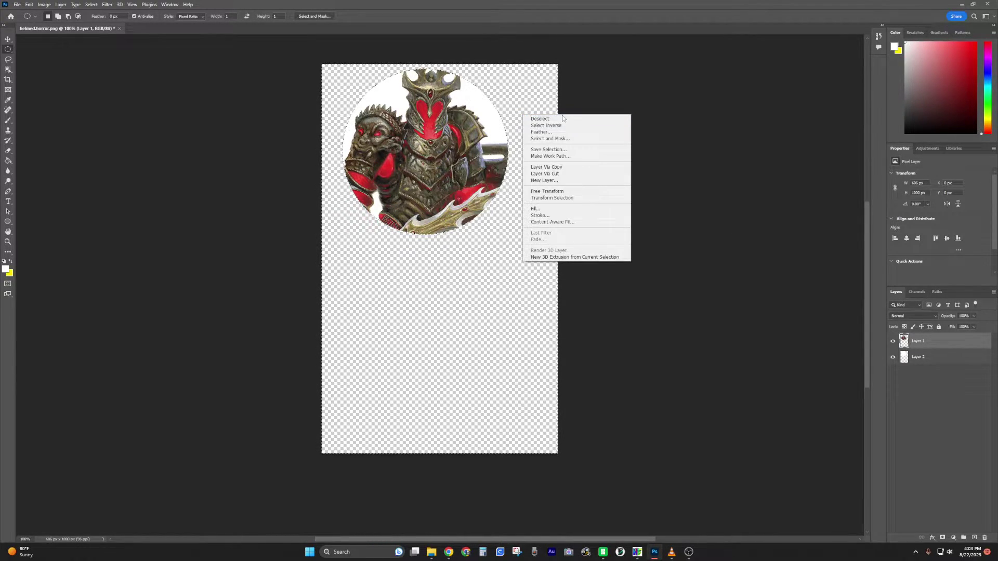
left_click(569, 120)
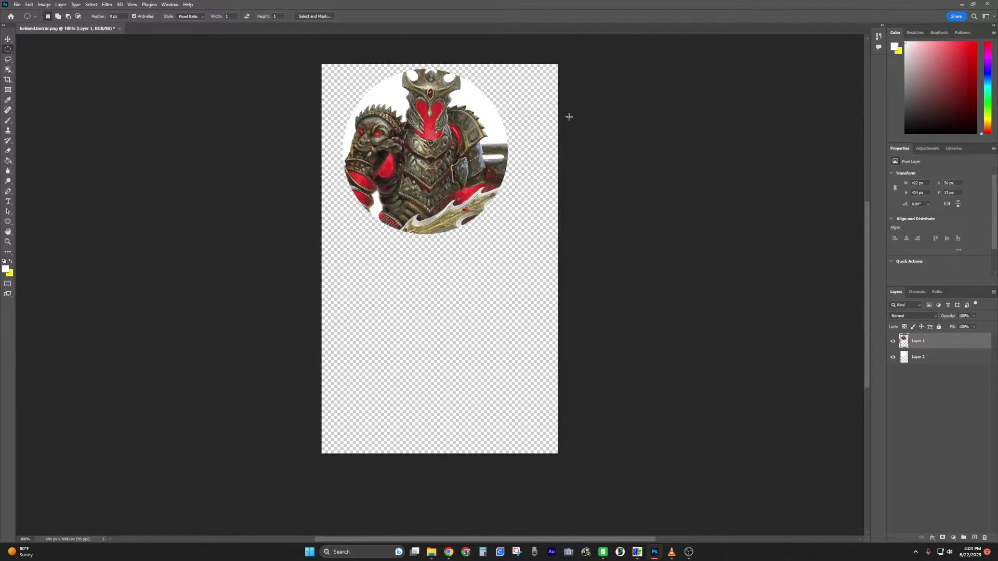
Step: Trim the canvas on all four sides based on the top left pixel color
left_click(46, 6)
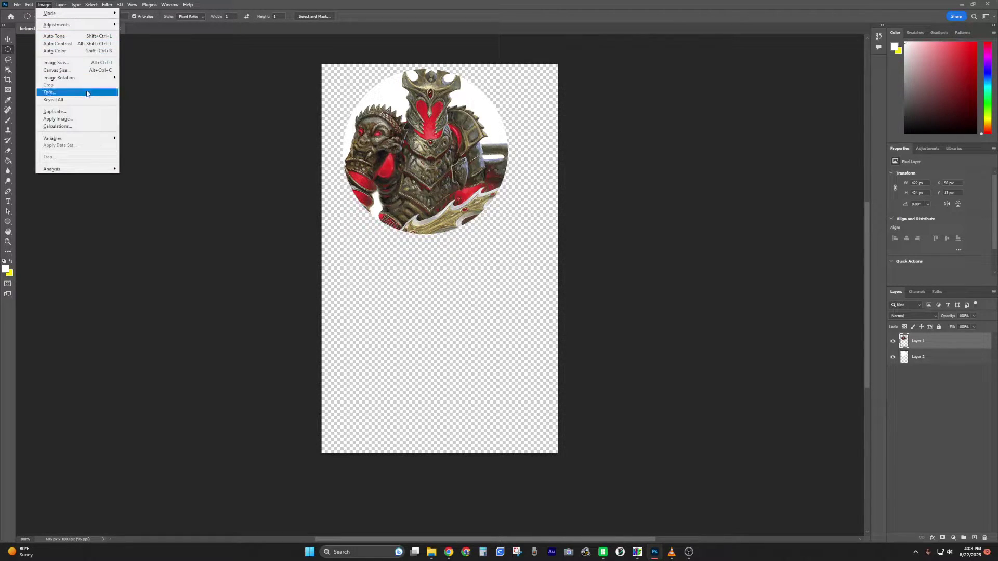
left_click(87, 94)
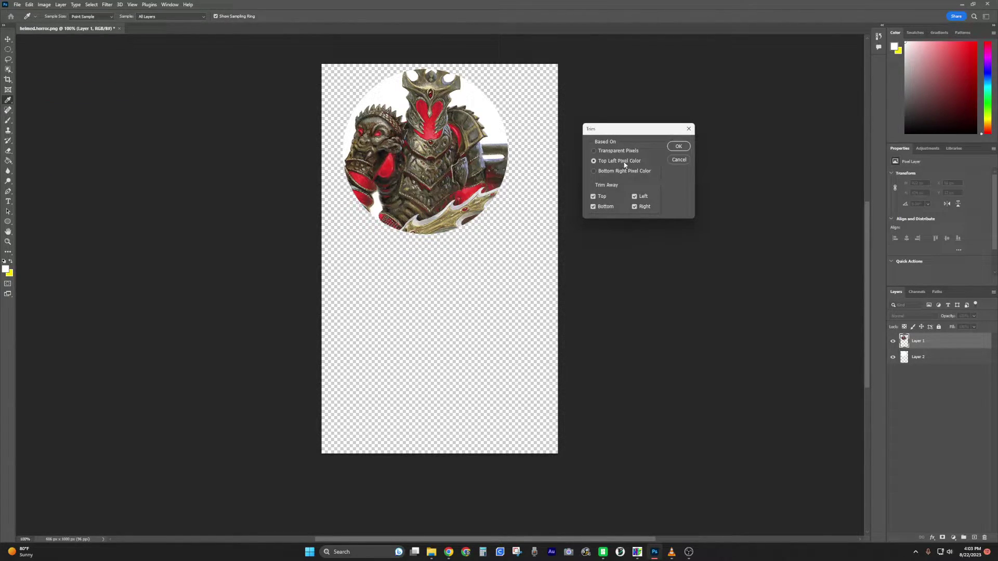
left_click(679, 146)
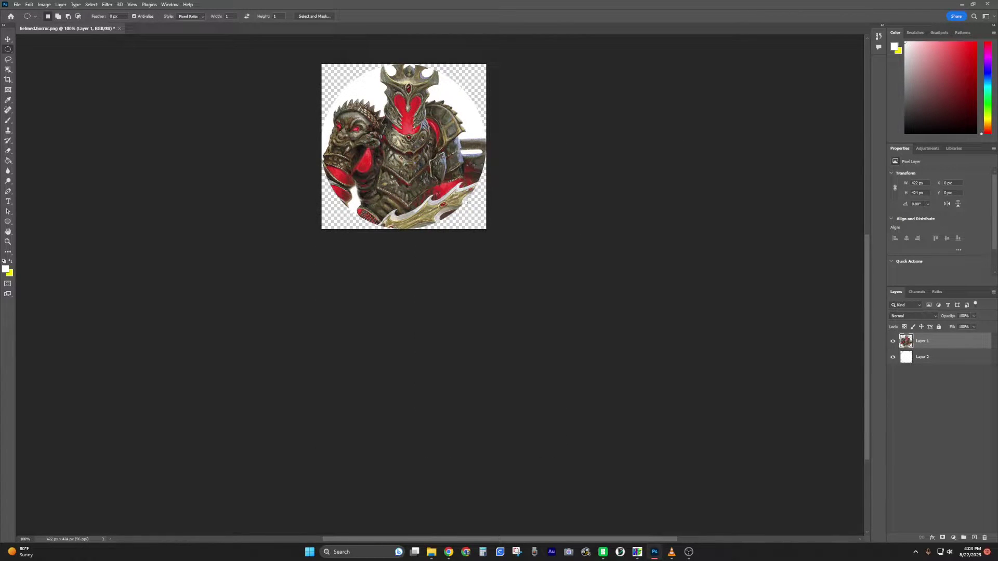
Step: Set the artwork layer's saturation to +100 with a Hue/Saturation adjustment
scroll(305, 123, "down", 1)
scroll(305, 123, "up", 3)
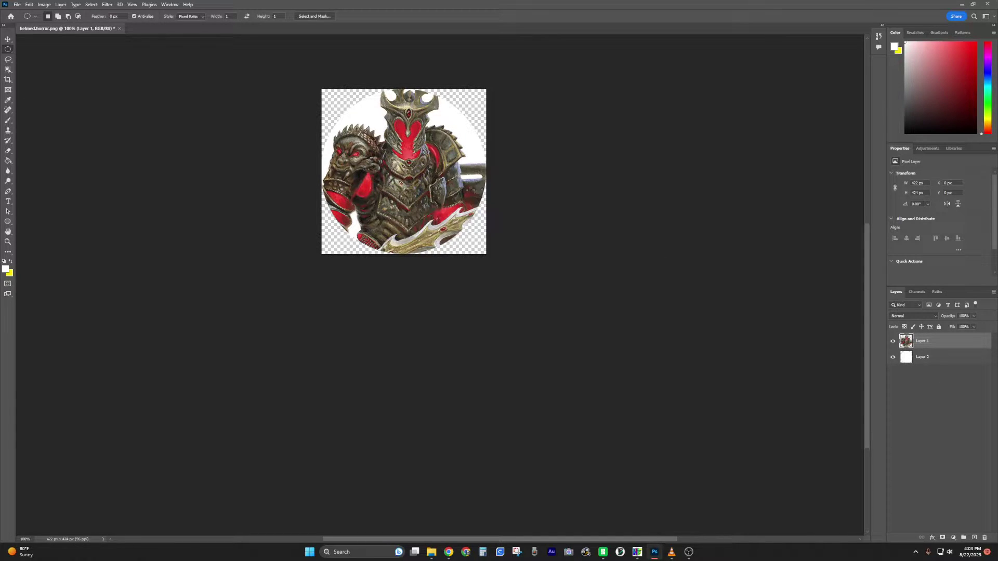
left_click(43, 5)
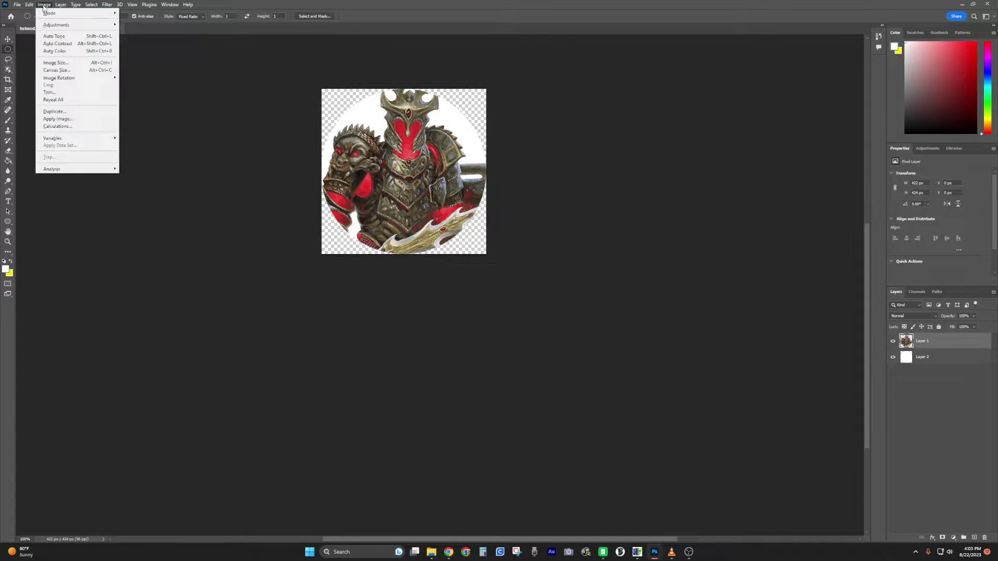
mouse_move(56, 25)
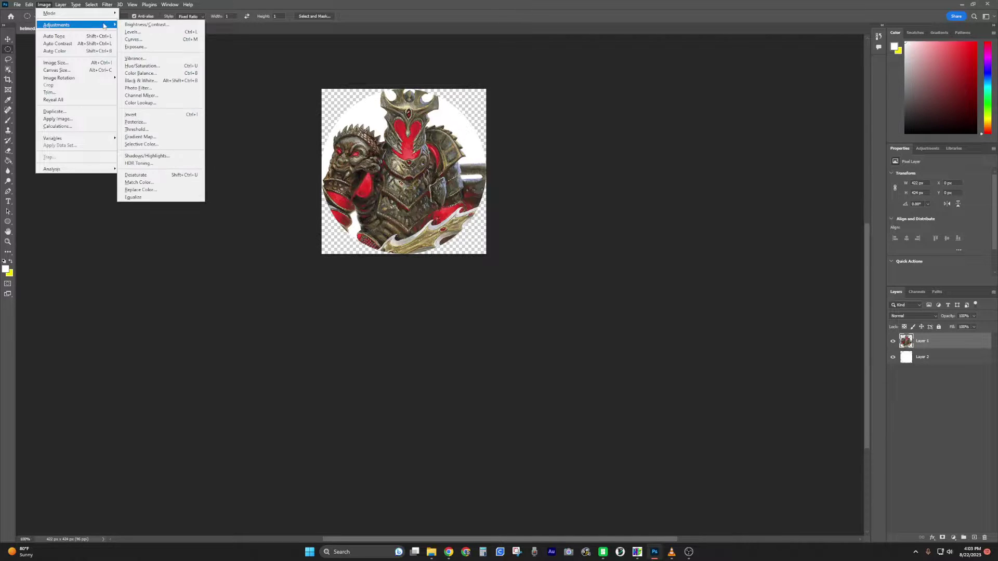
left_click(181, 67)
left_click_drag(651, 215, 690, 220)
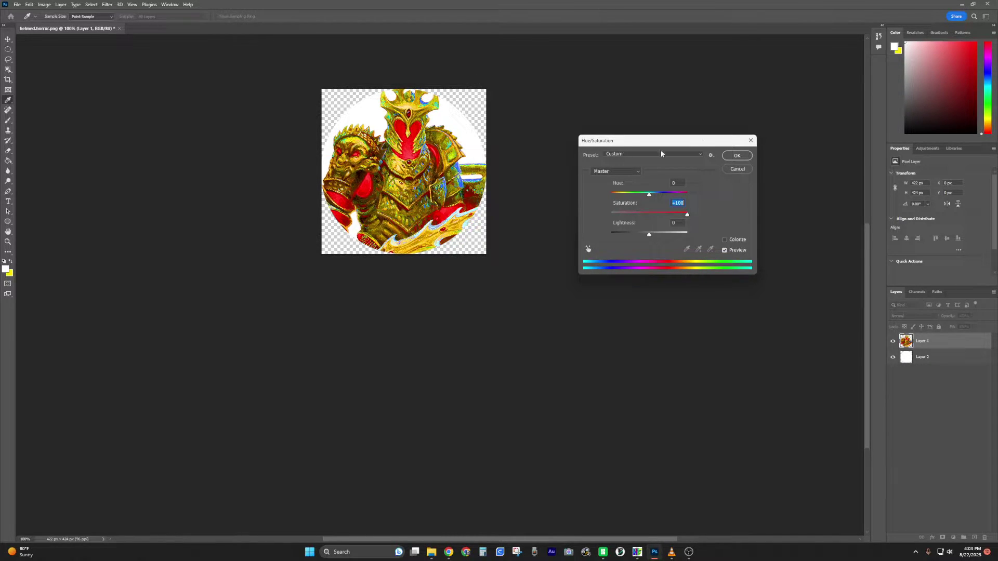
left_click(738, 156)
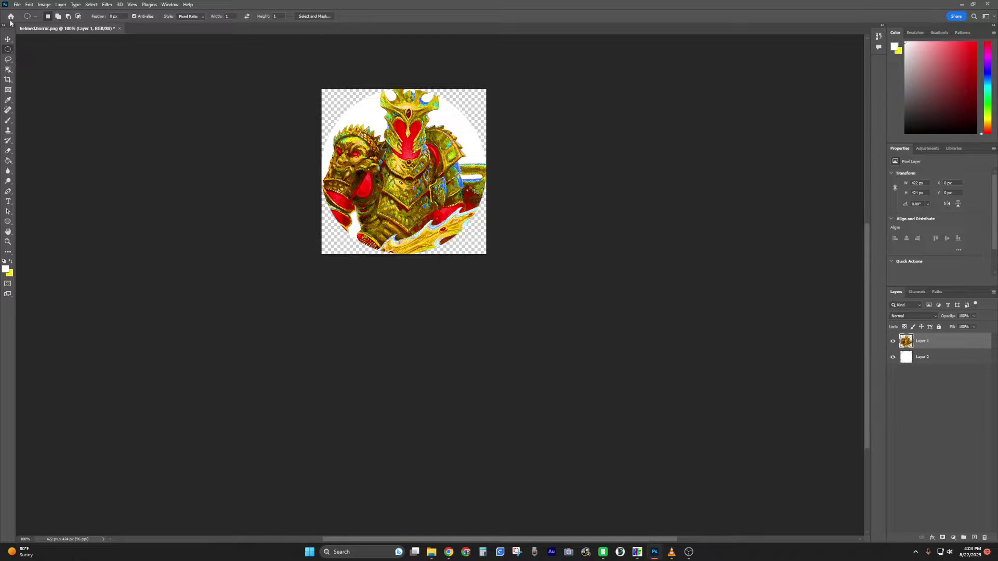
Step: Save a PNG copy as helmed.horror.tutorial in the Monster Art folder, replacing the existing file and using the large file size option
left_click(17, 4)
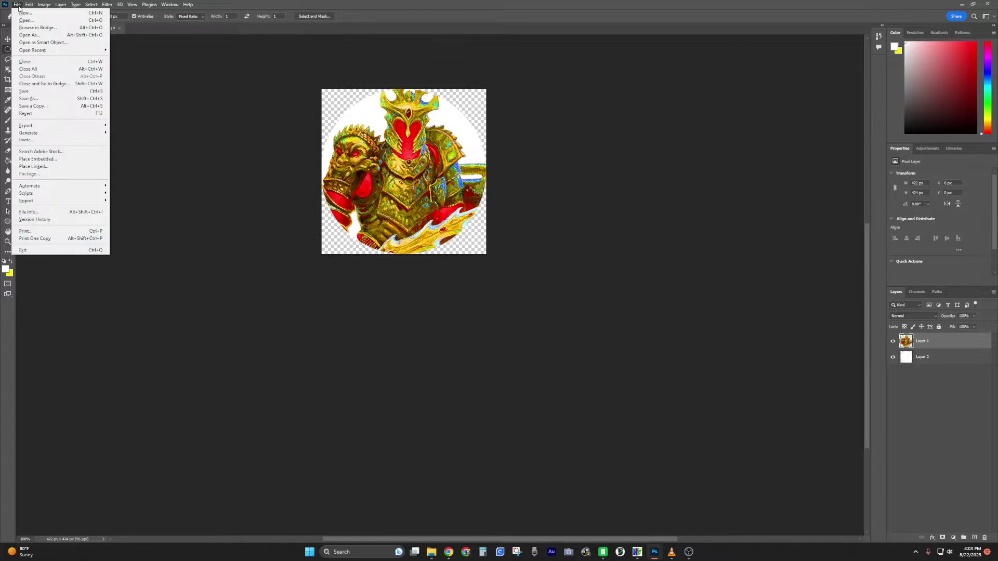
left_click(56, 108)
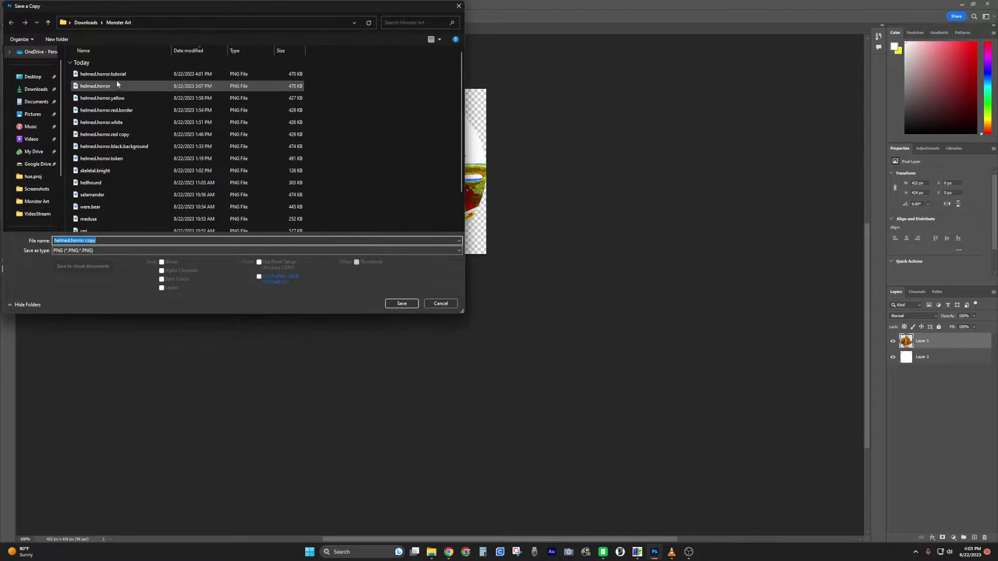
left_click(104, 75)
left_click(401, 304)
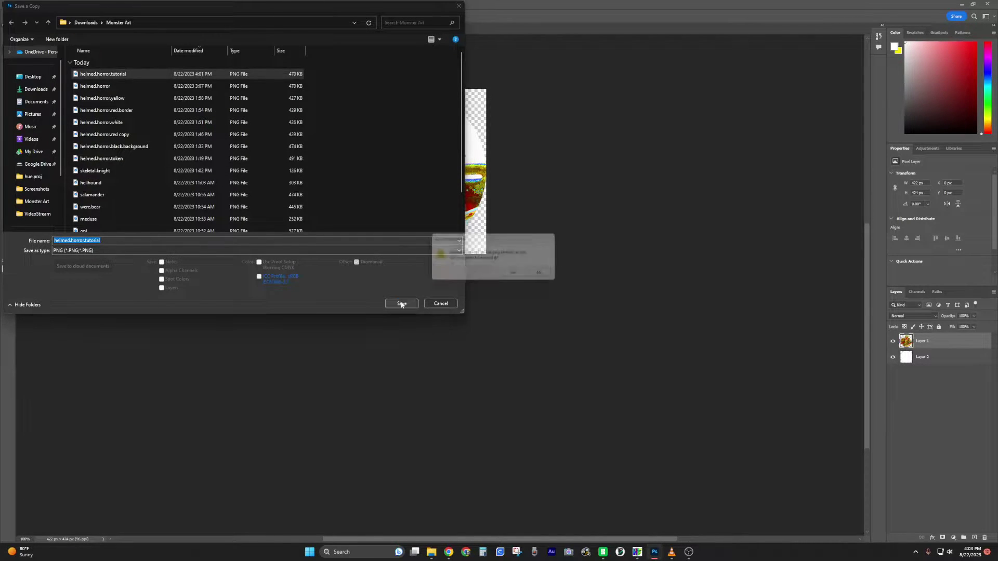
left_click(518, 275)
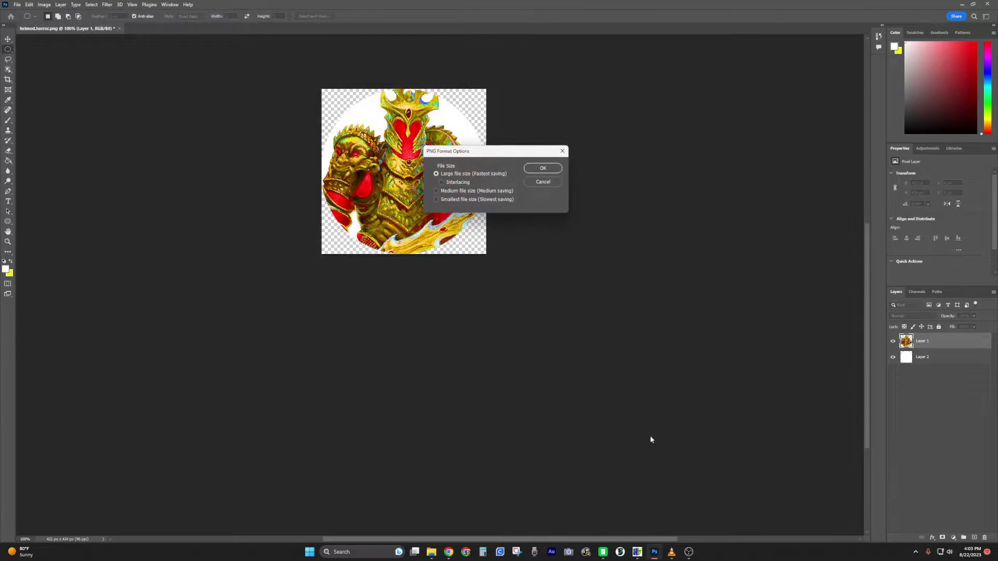
left_click(543, 168)
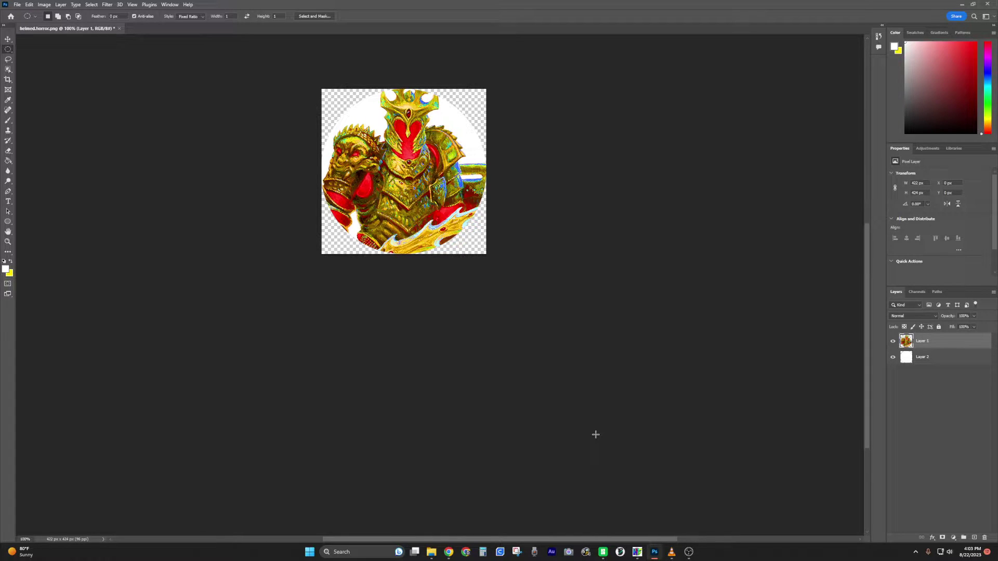
Step: Switch to HueForge and load the helmed.horror.tutorial image from the Monster Art folder as the model source
left_click(637, 552)
left_click(432, 552)
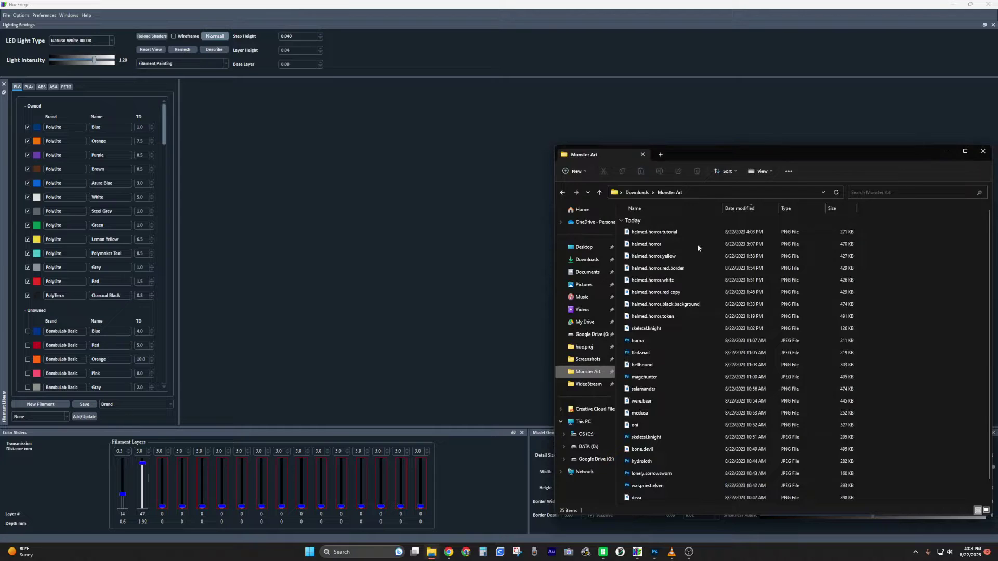
left_click_drag(686, 232, 386, 257)
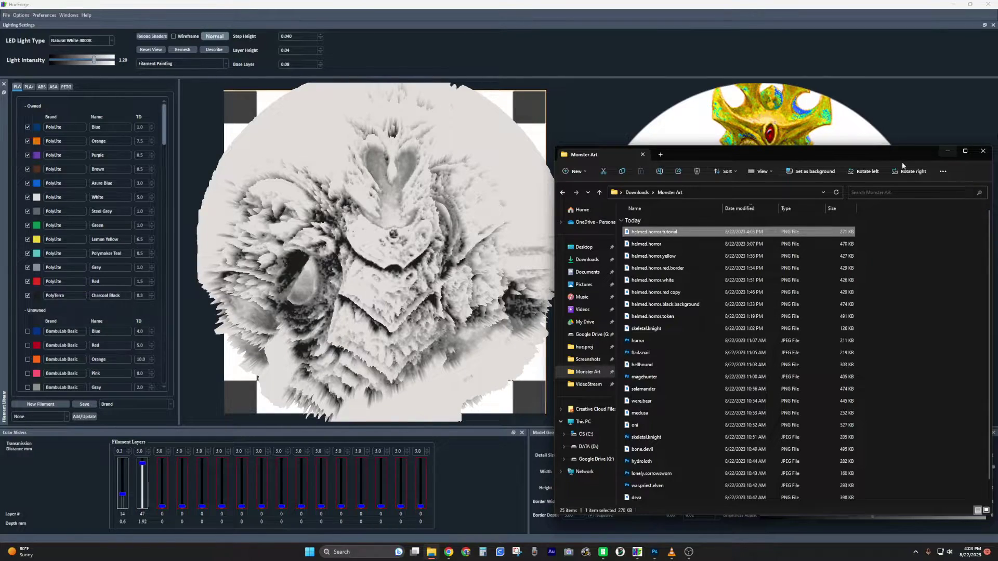
left_click(947, 151)
scroll(541, 312, "up", 3)
scroll(541, 307, "down", 6)
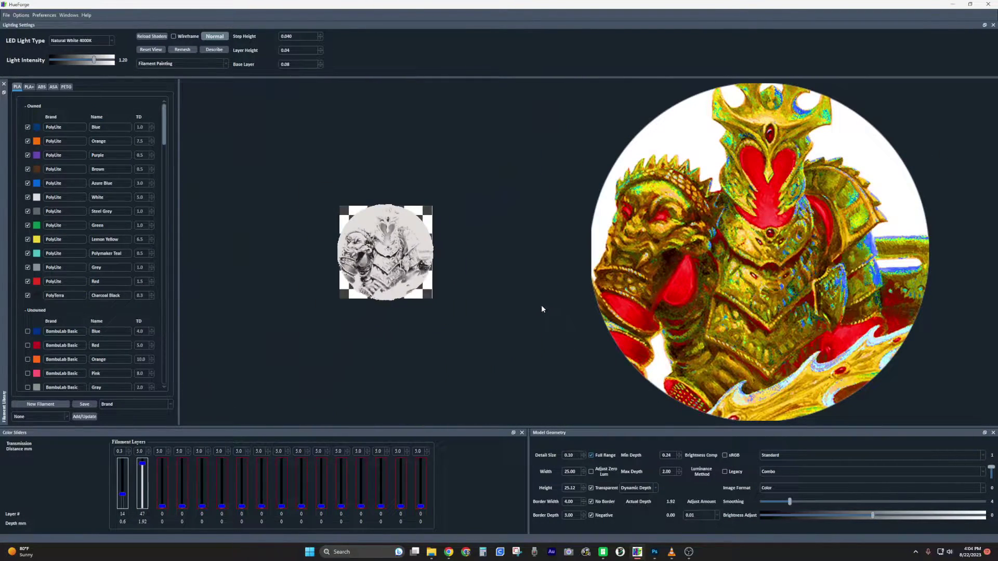
scroll(480, 248, "up", 3)
scroll(500, 253, "up", 1)
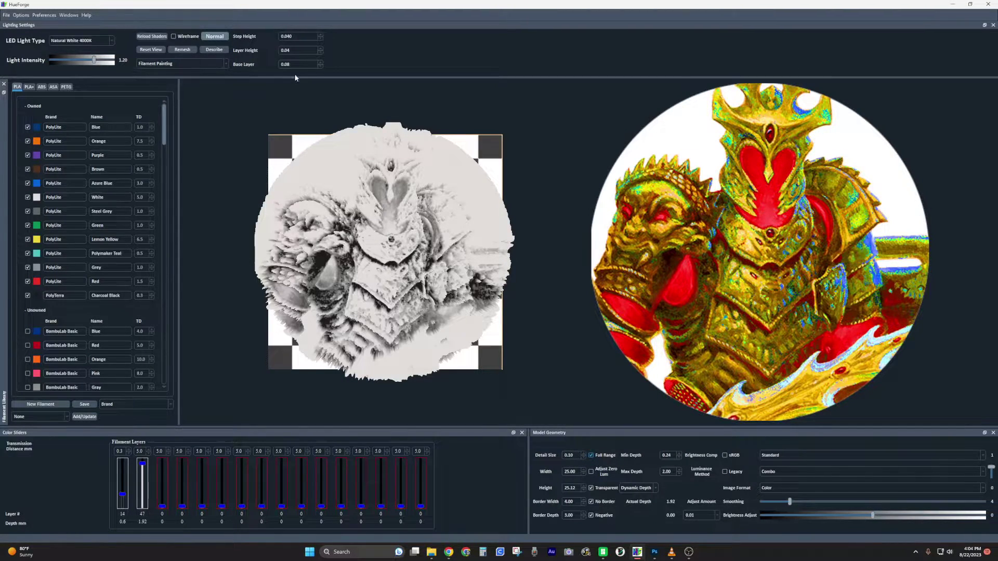
Step: Assign PolyLite White to the second filament layer and examine the black-and-white relief preview up close and from afar
left_click(222, 38)
left_click_drag(37, 198, 145, 500)
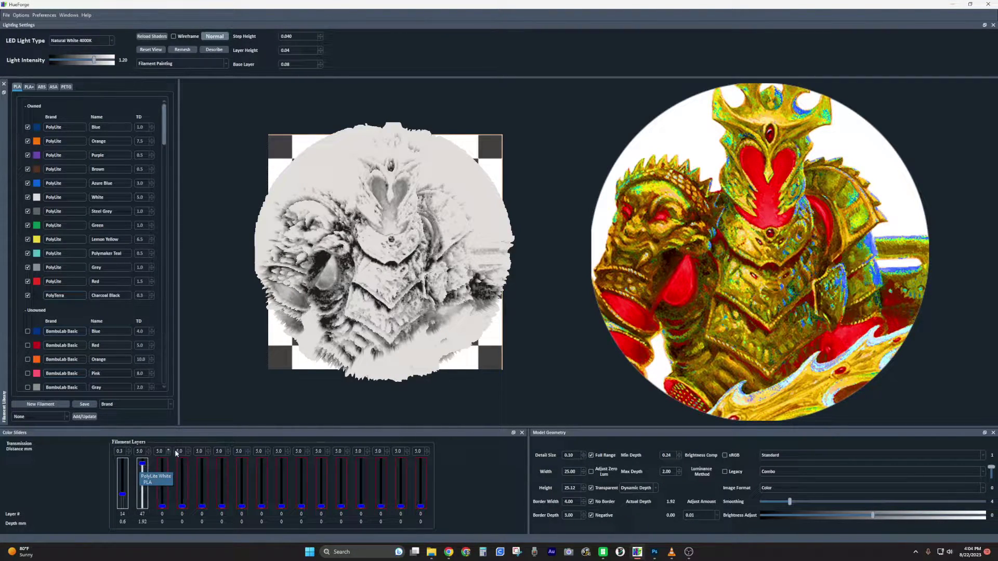
scroll(267, 407, "up", 1)
scroll(260, 414, "down", 3)
scroll(260, 412, "up", 3)
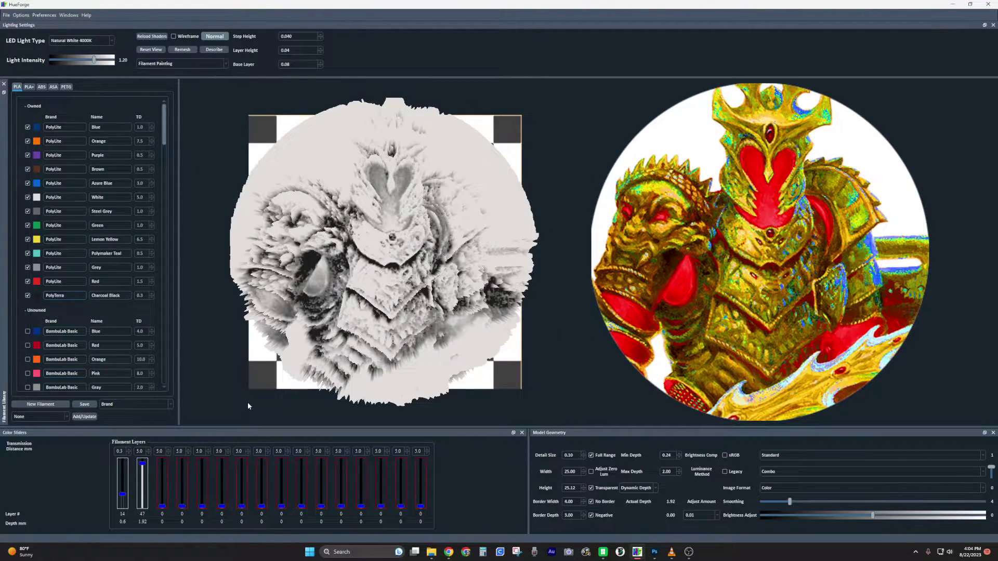
left_click_drag(249, 404, 416, 319)
scroll(447, 262, "up", 3)
scroll(447, 261, "down", 10)
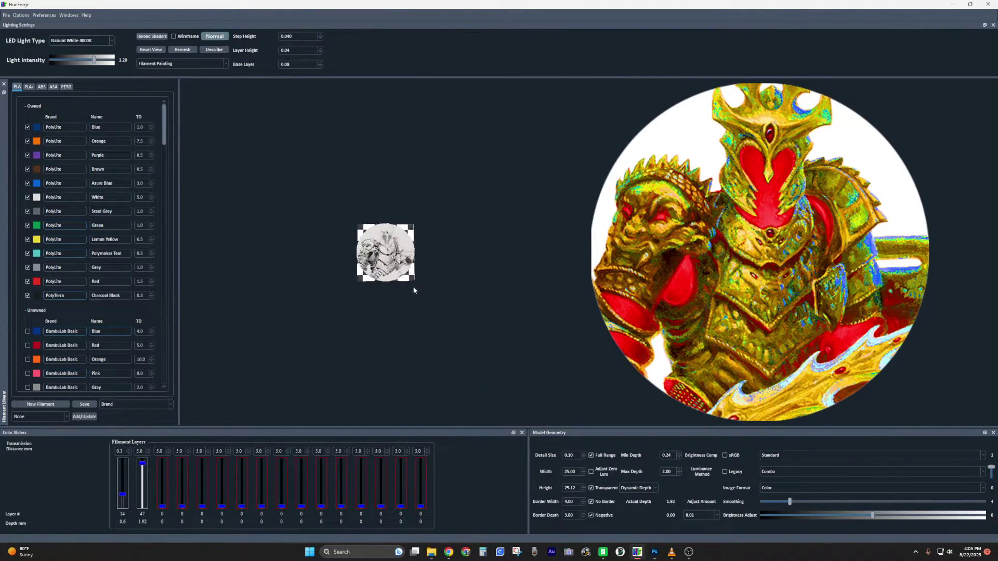
scroll(412, 288, "up", 5)
Step: Set the black filament to layer 20 and the white filament to layer 43
left_click_drag(412, 287, 422, 291)
left_click_drag(458, 345, 456, 345)
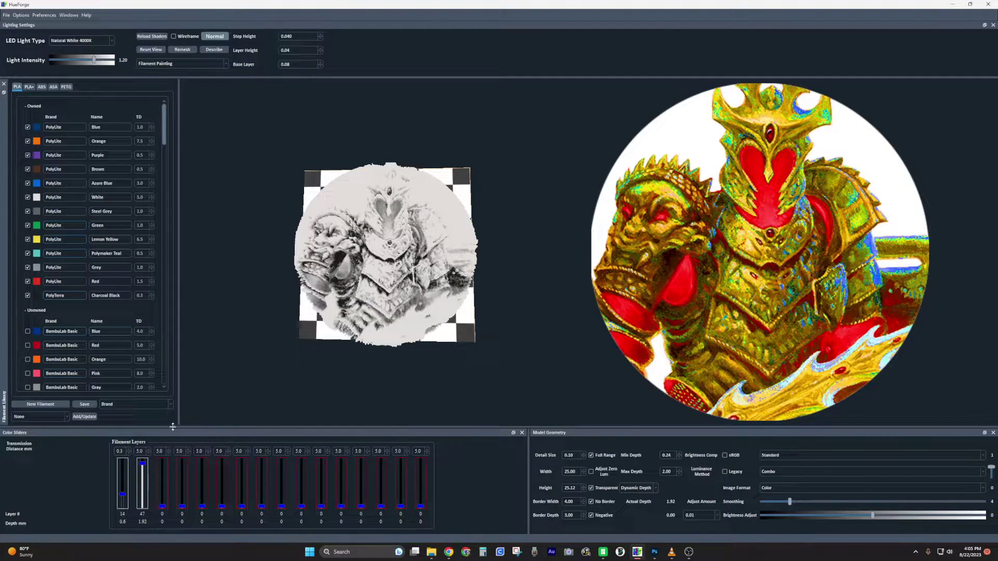
left_click_drag(122, 494, 125, 492)
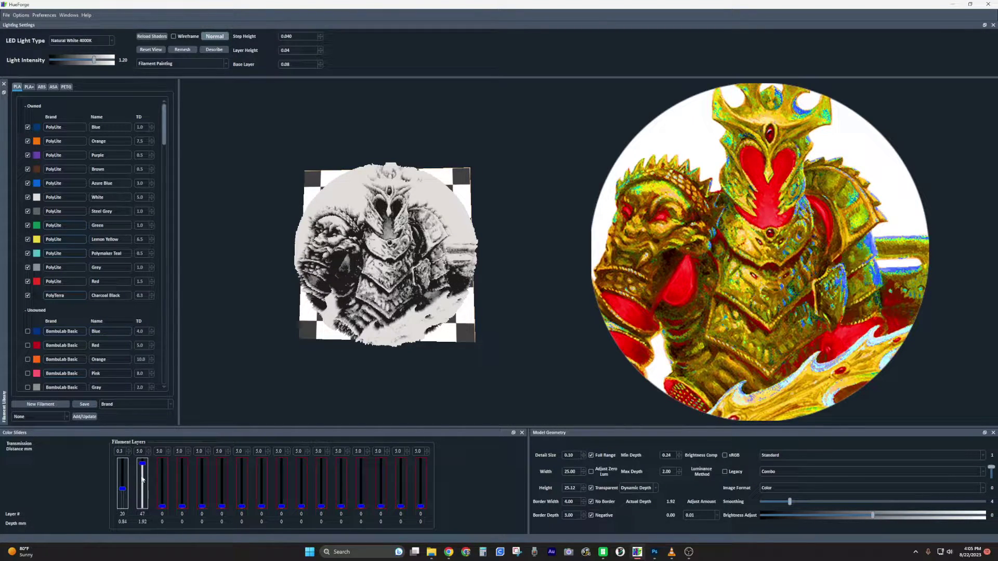
left_click_drag(145, 466, 145, 469)
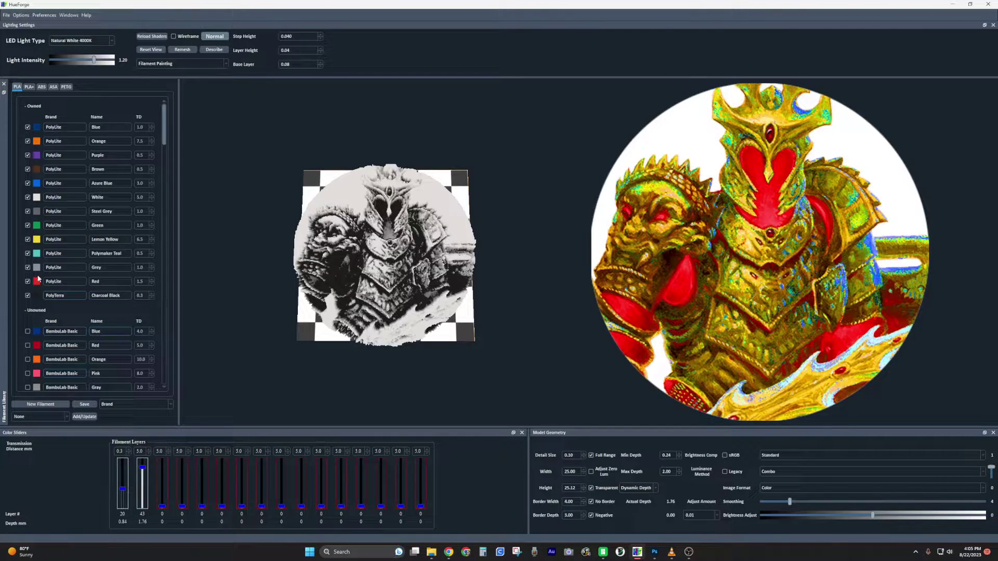
Step: Add PolyLite Red at layer 24 and Lemon Yellow at layer 38 as filaments three and four, and raise white to layer 50
left_click_drag(36, 285, 163, 492)
left_click_drag(37, 240, 186, 499)
left_click_drag(162, 508, 162, 484)
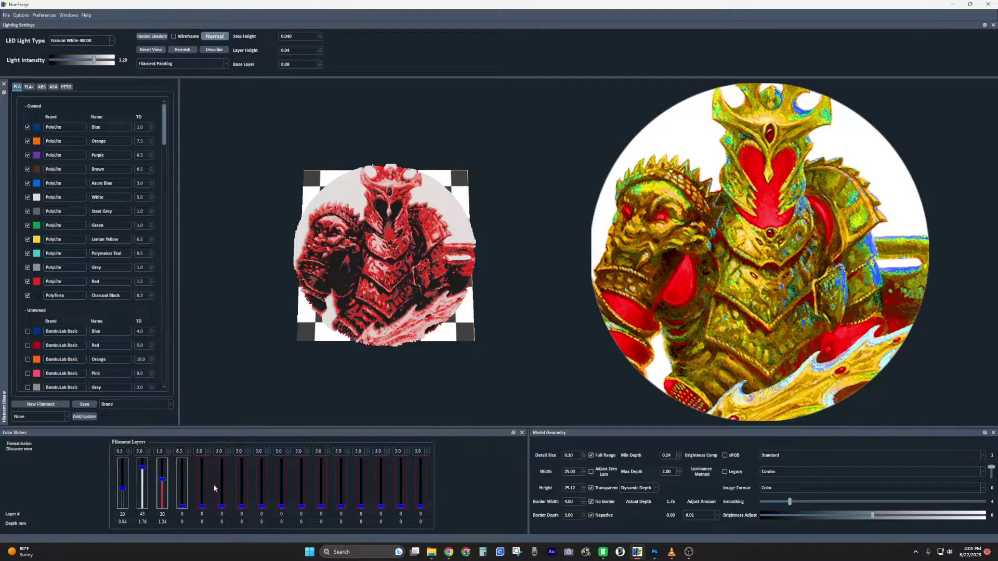
left_click_drag(182, 506, 146, 461)
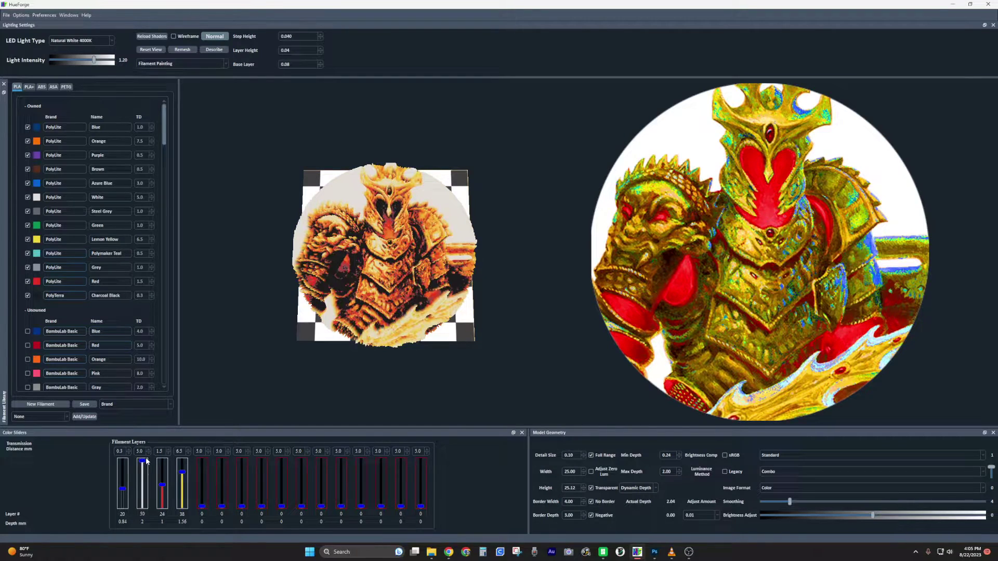
Step: Fine-tune the filament layers to 26 for red, 34 for yellow and 21 for black
left_click(164, 481)
left_click_drag(162, 482, 164, 484)
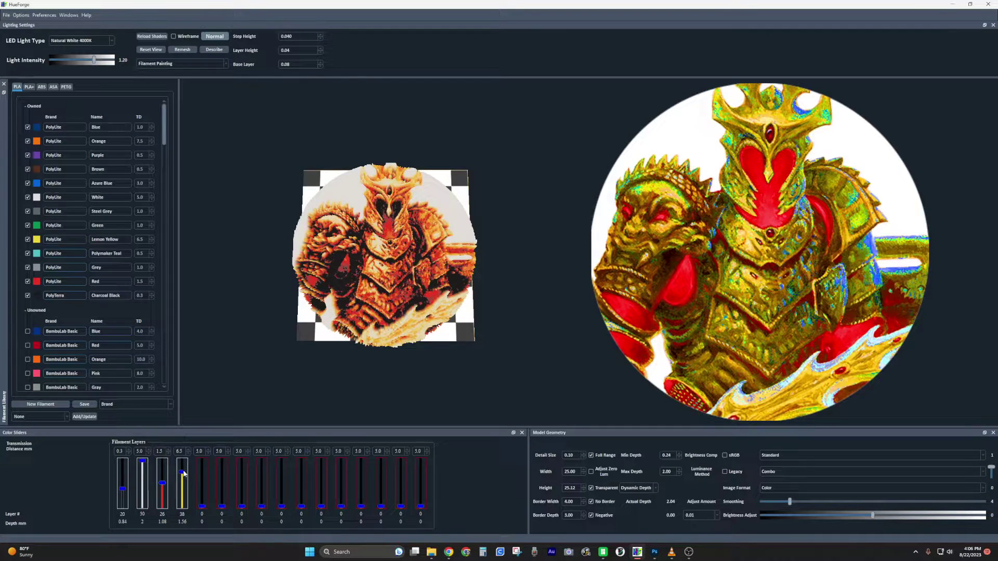
left_click_drag(182, 476, 181, 475)
left_click_drag(122, 489, 122, 486)
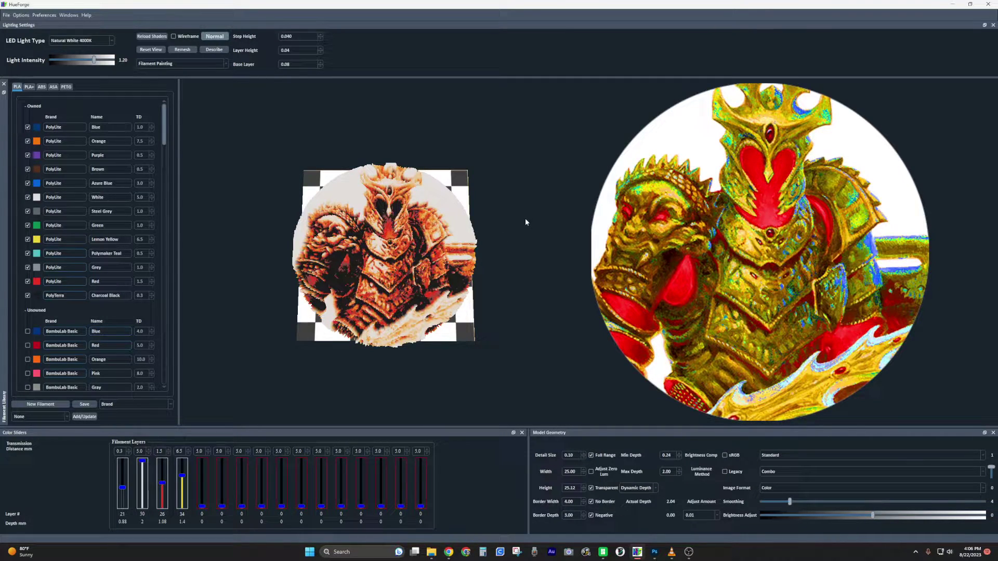
scroll(533, 241, "down", 2)
scroll(532, 241, "up", 3)
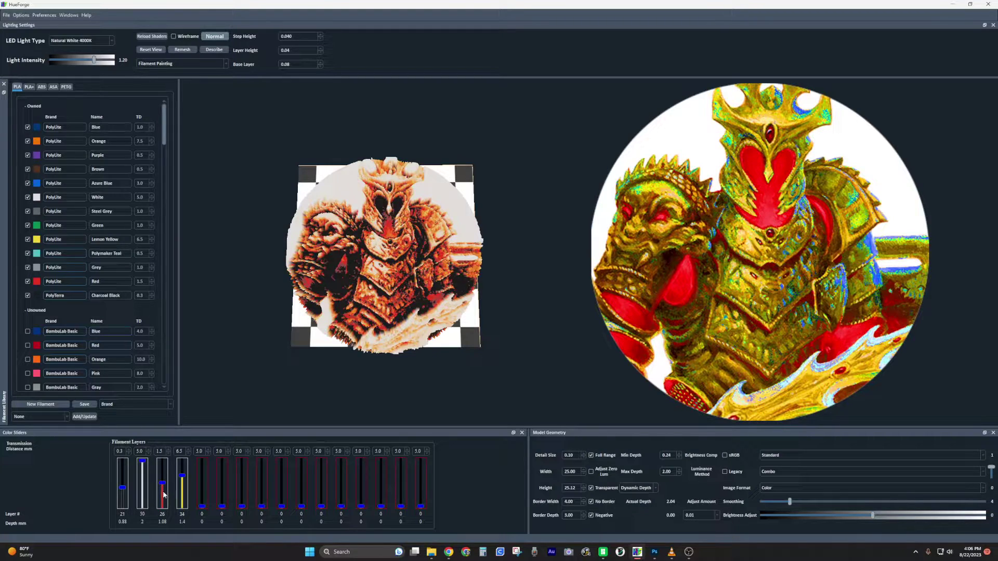
left_click(655, 552)
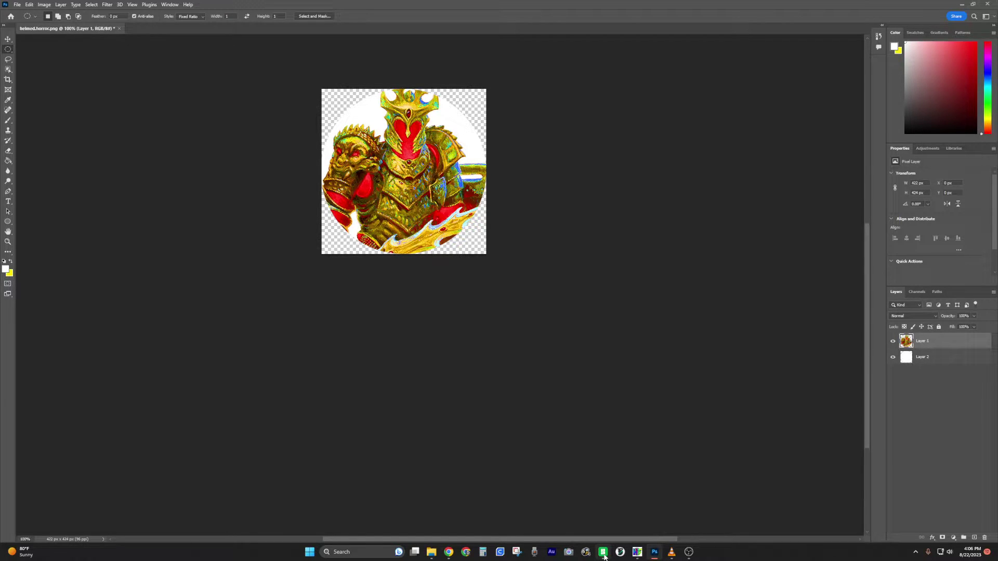
left_click(638, 552)
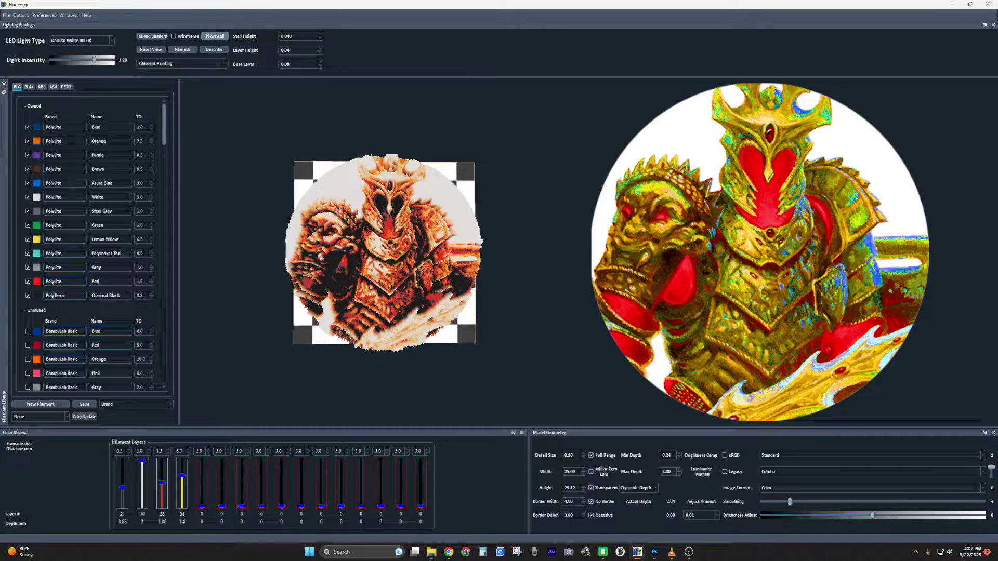
Step: Save the project as helm.tutorial.hfp in the hue.proj folder, replacing the existing file
left_click(6, 16)
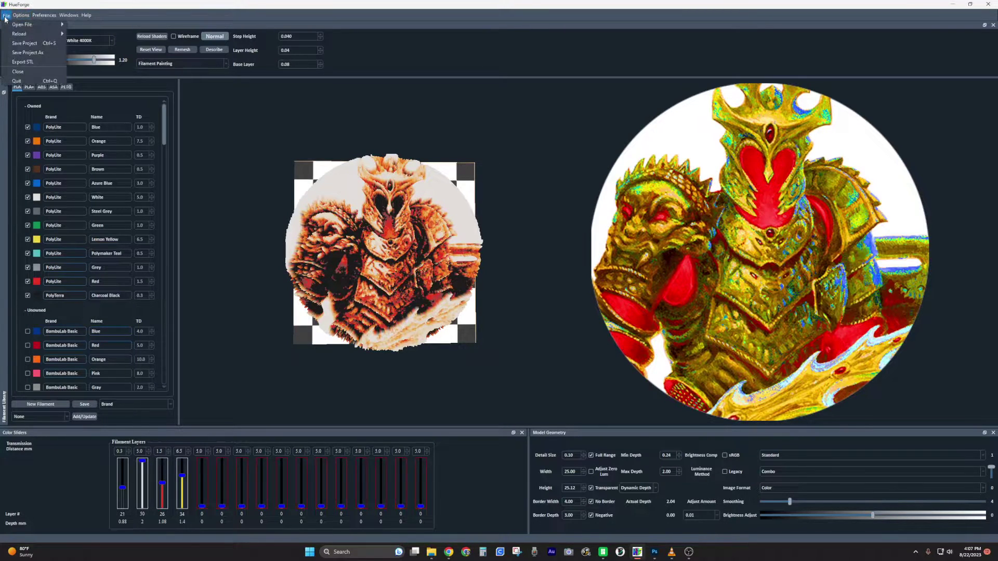
left_click(35, 53)
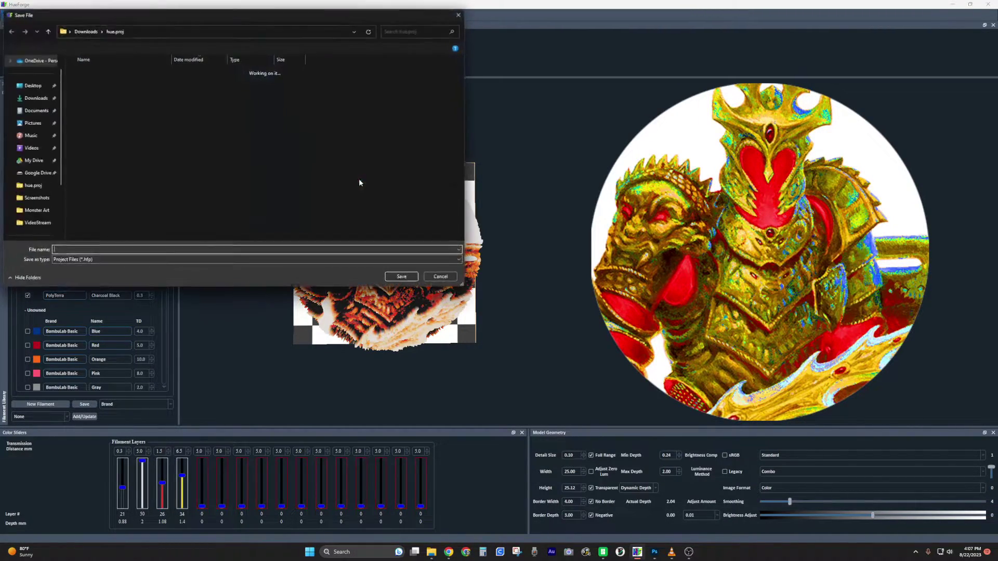
left_click(129, 84)
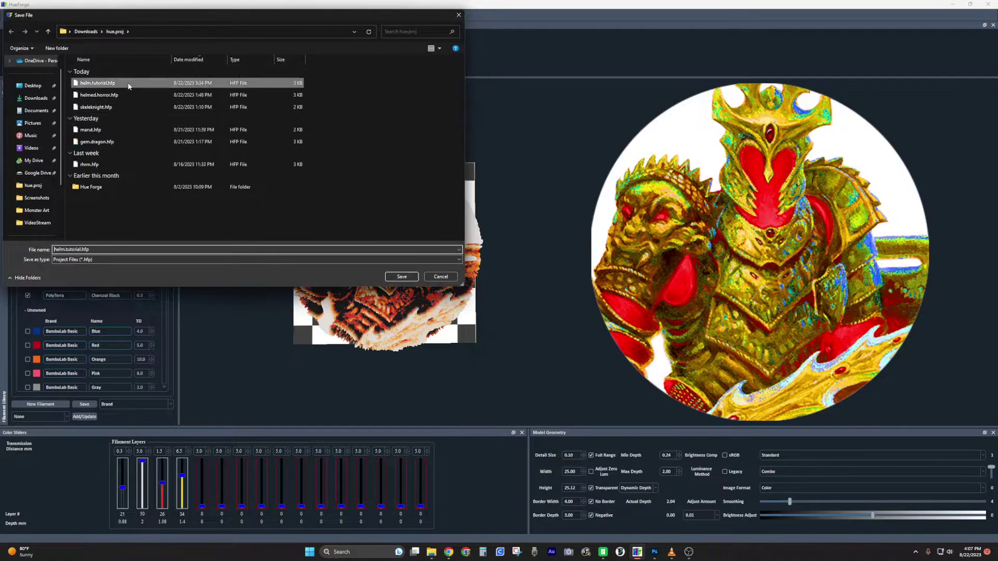
left_click(402, 277)
left_click(518, 276)
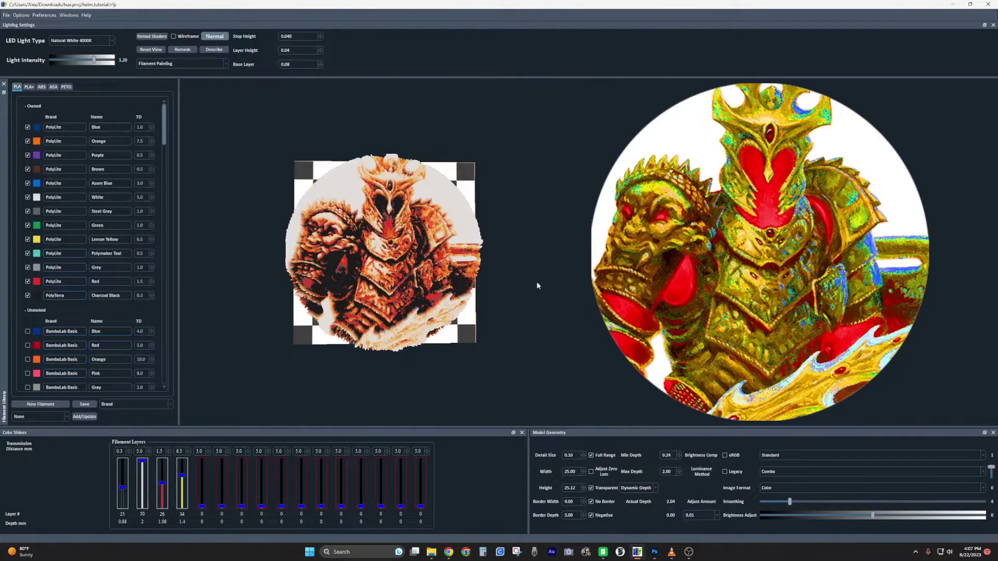
Step: Switch to Bambu Studio and import helm.tutorial_Front_25x25.stl from the hue.proj folder onto the build plate
left_click(603, 552)
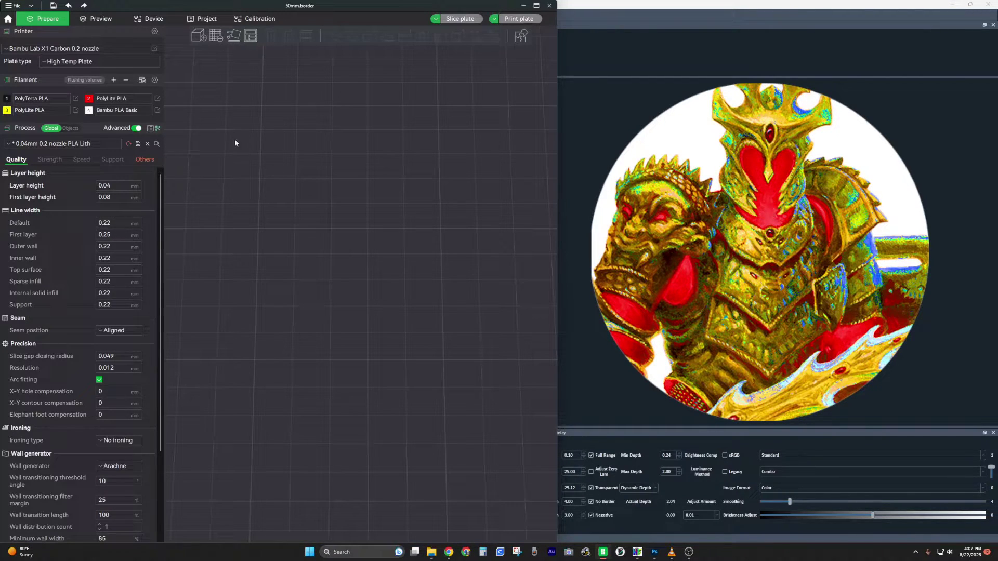
left_click(200, 35)
left_click(121, 75)
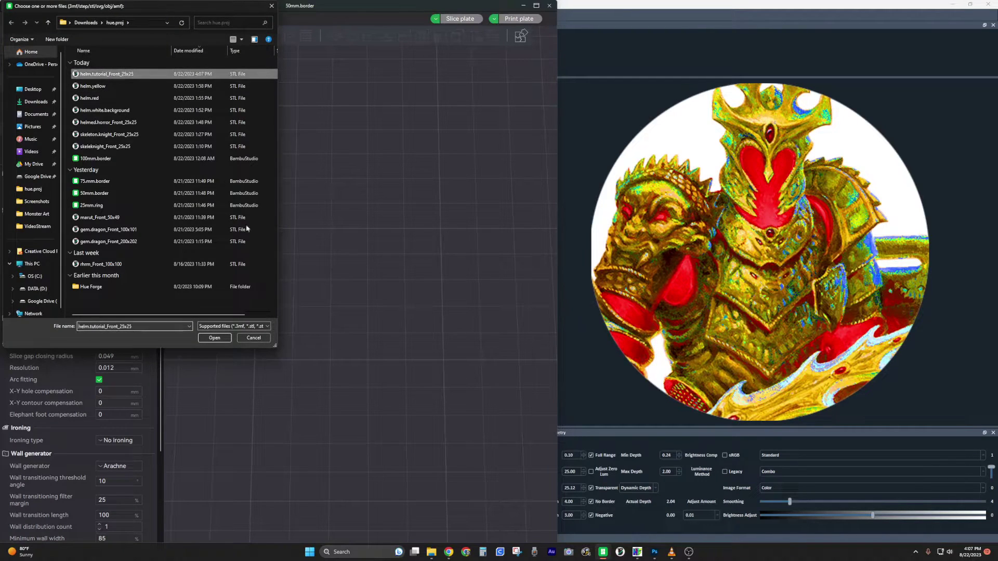
left_click(215, 338)
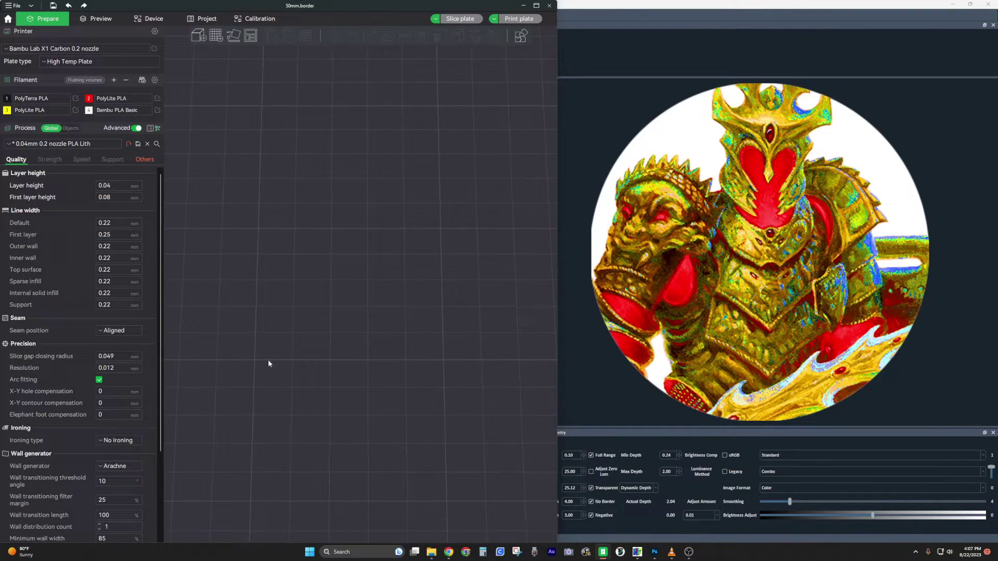
left_click_drag(421, 388, 422, 422)
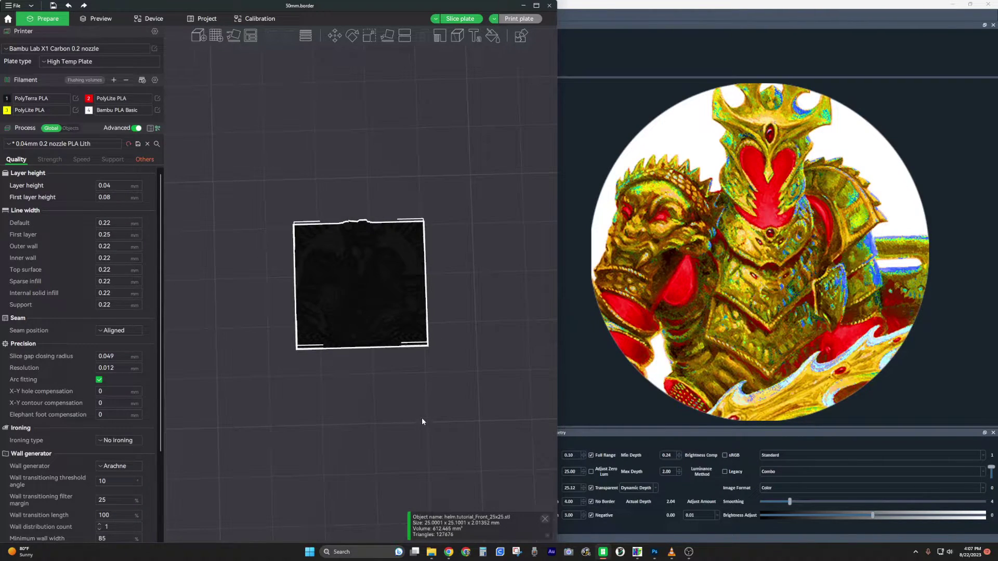
scroll(422, 421, "up", 3)
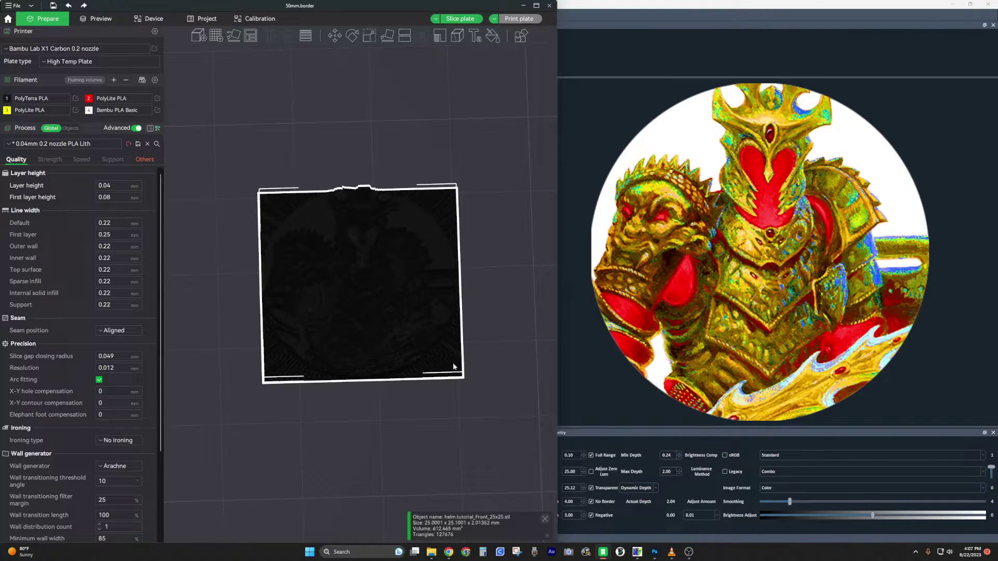
Step: Change the fourth filament to the PLA JAYO White .2 nozzle preset
left_click_drag(438, 422, 433, 408)
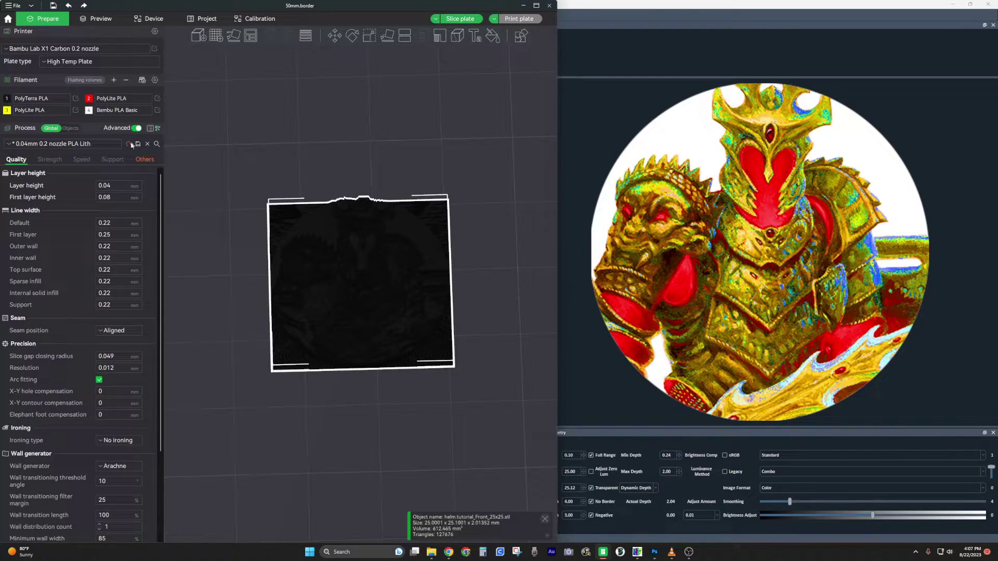
left_click(131, 111)
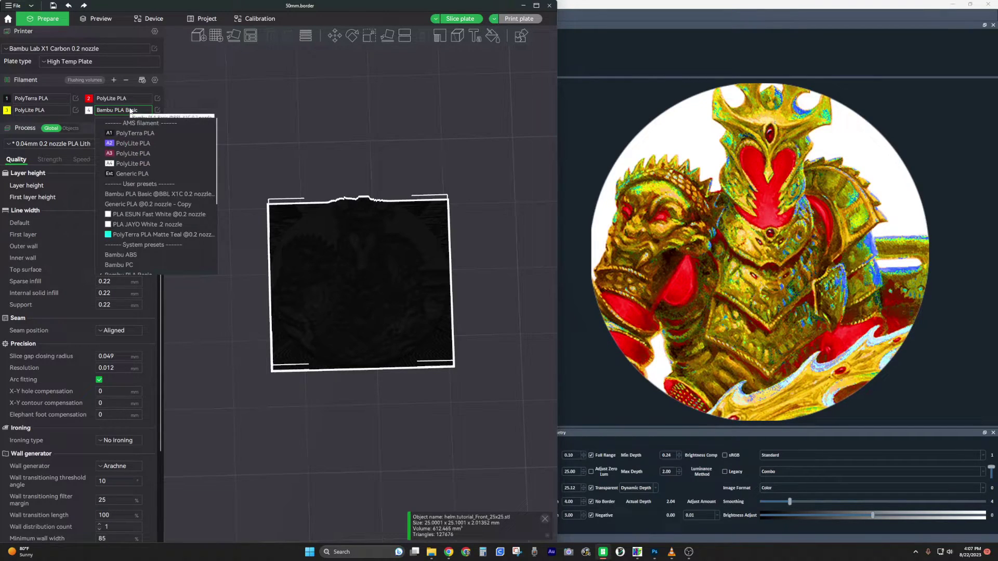
left_click(163, 224)
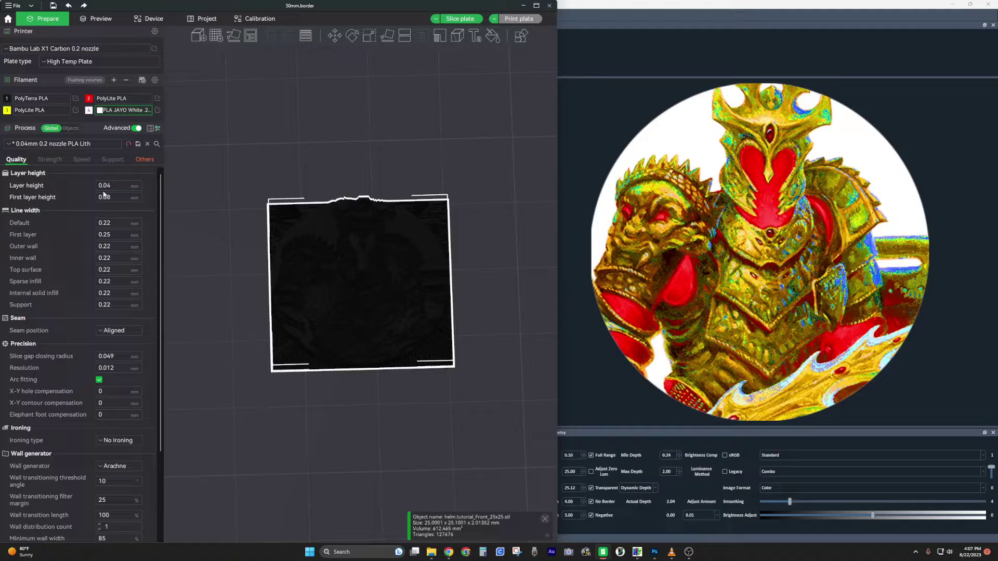
Step: Bring HueForge to the front and reposition its window so the slicer's settings and the filament layer numbers are both in view
left_click(574, 122)
left_click_drag(289, 12, 416, 48)
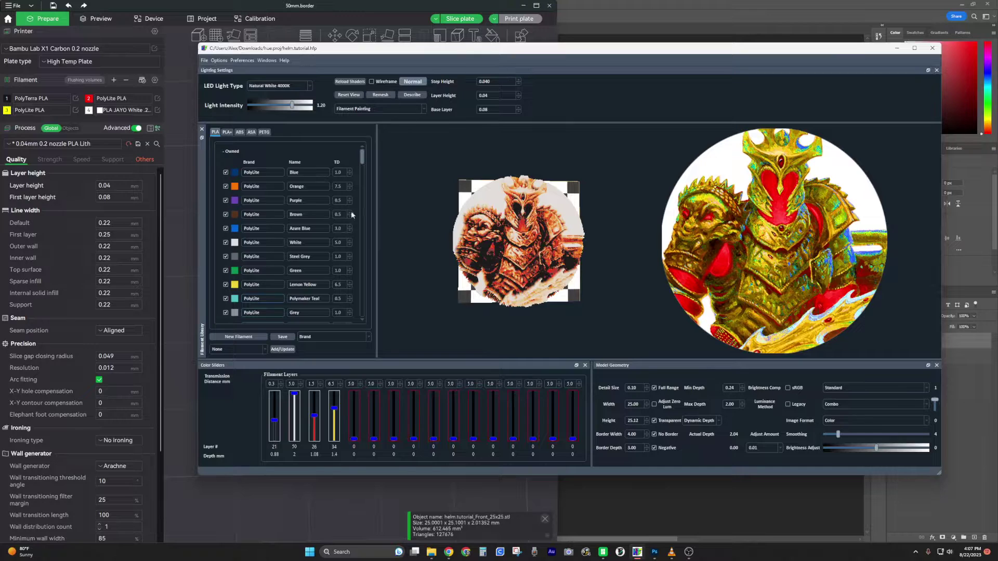
Step: Switch the relief preview to Slicer shading and show the filament swap instructions, clear of the slicer window
left_click(218, 60)
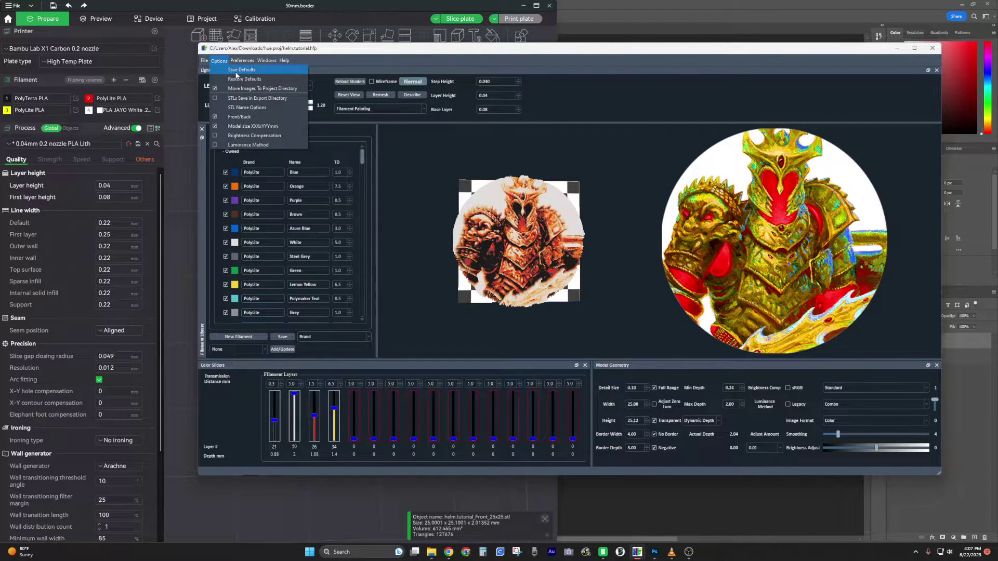
left_click(236, 72)
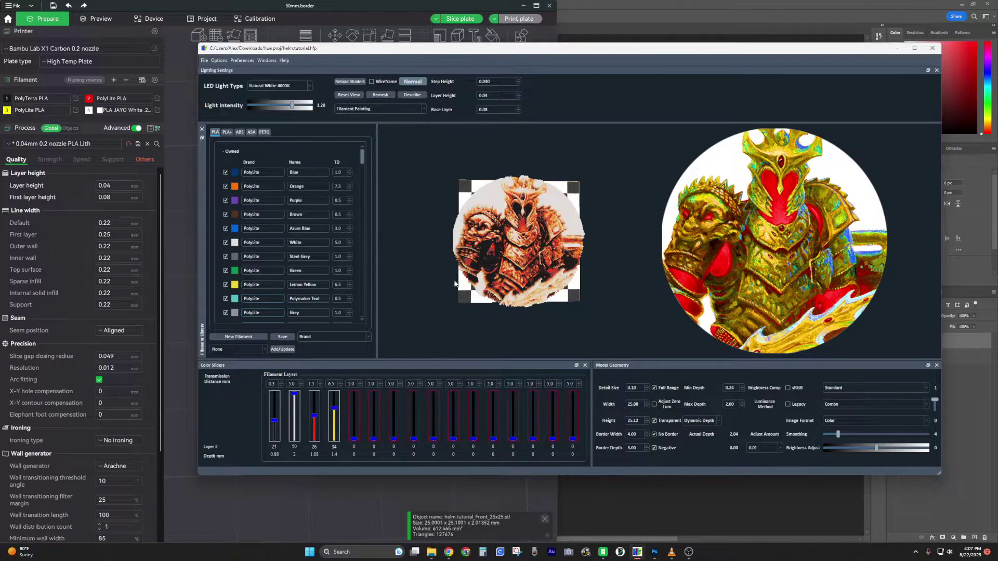
left_click(416, 83)
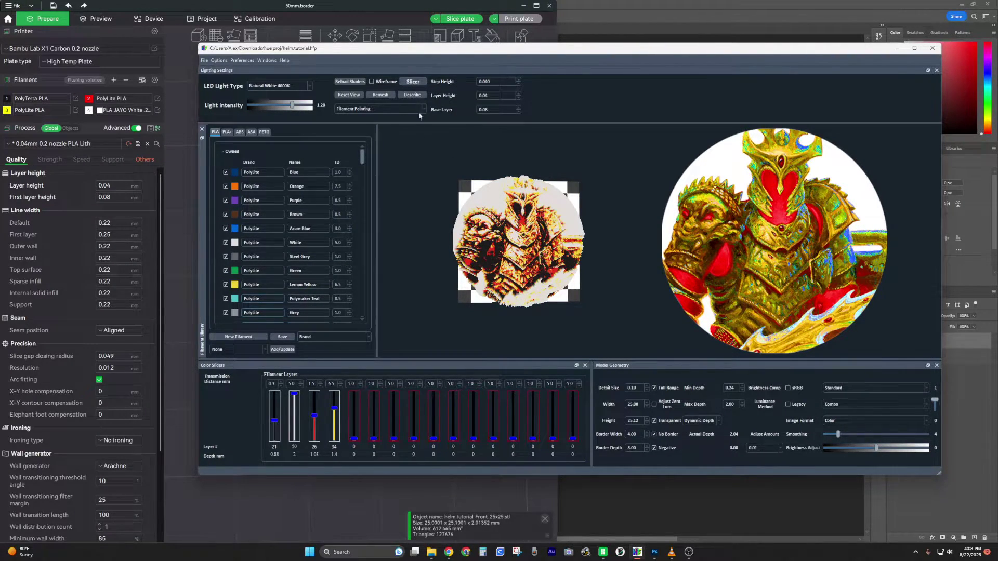
left_click(413, 95)
left_click_drag(522, 208, 748, 176)
Step: Switch to Bambu Studio and slice the plate holding the relief model
left_click(406, 8)
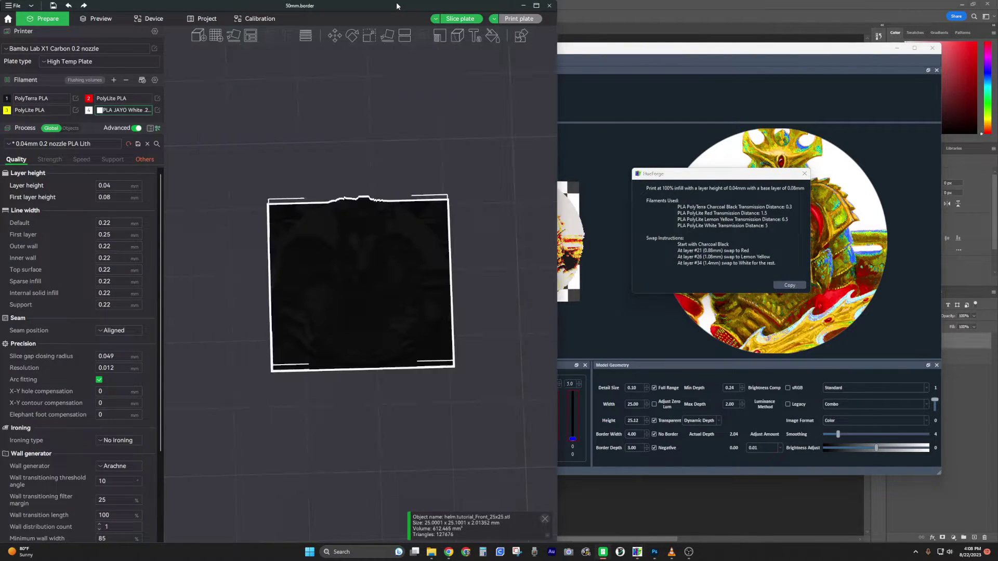
left_click(472, 20)
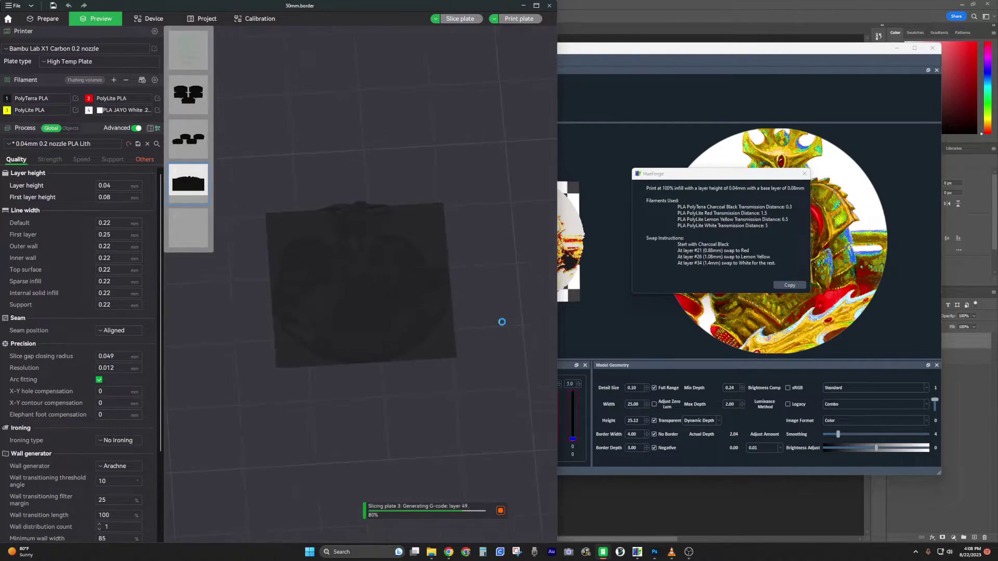
scroll(505, 338, "up", 2)
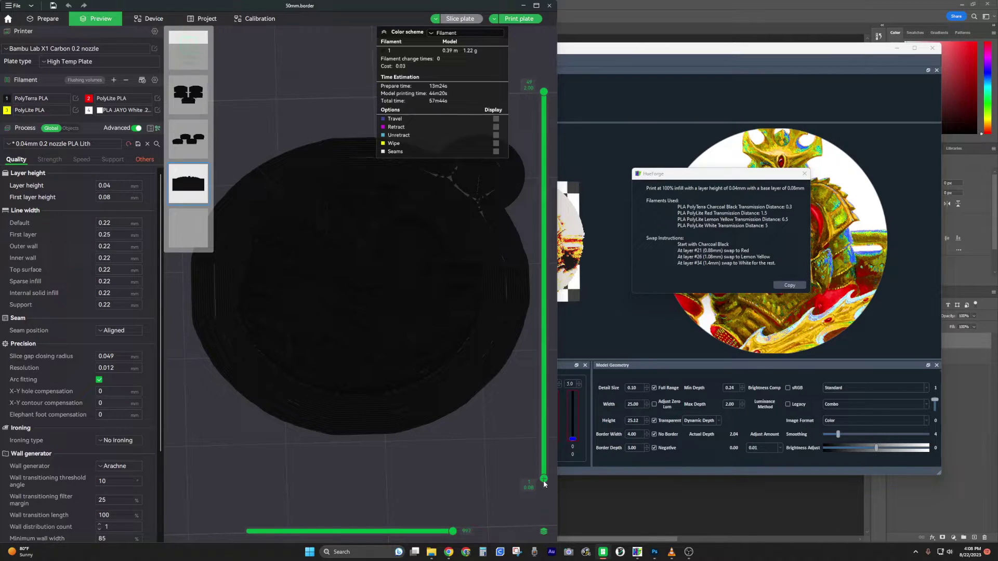
Step: Add a change to filament 2 (red) at layer 21 and reslice the plate
left_click_drag(545, 479, 545, 322)
right_click(545, 320)
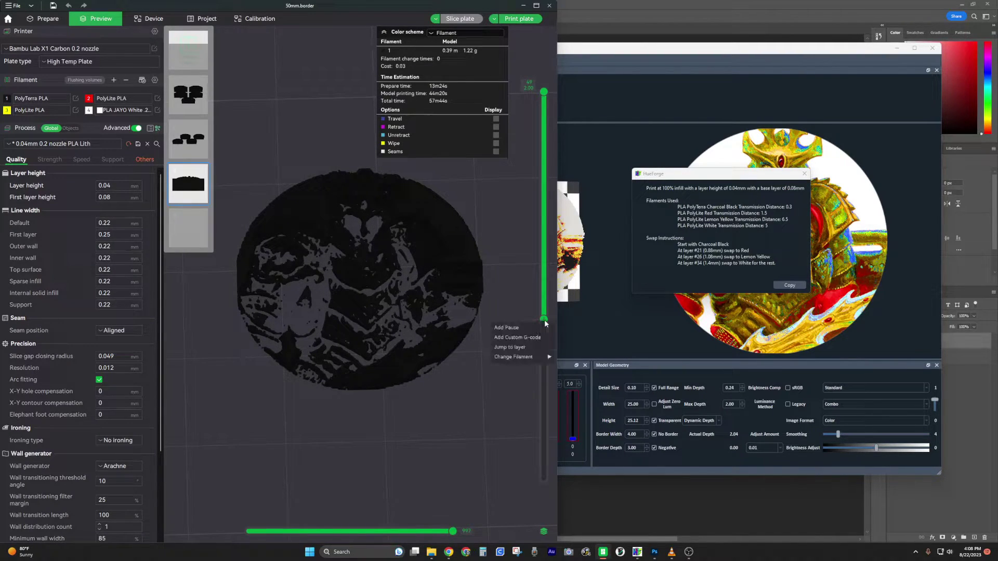
mouse_move(519, 358)
left_click(465, 366)
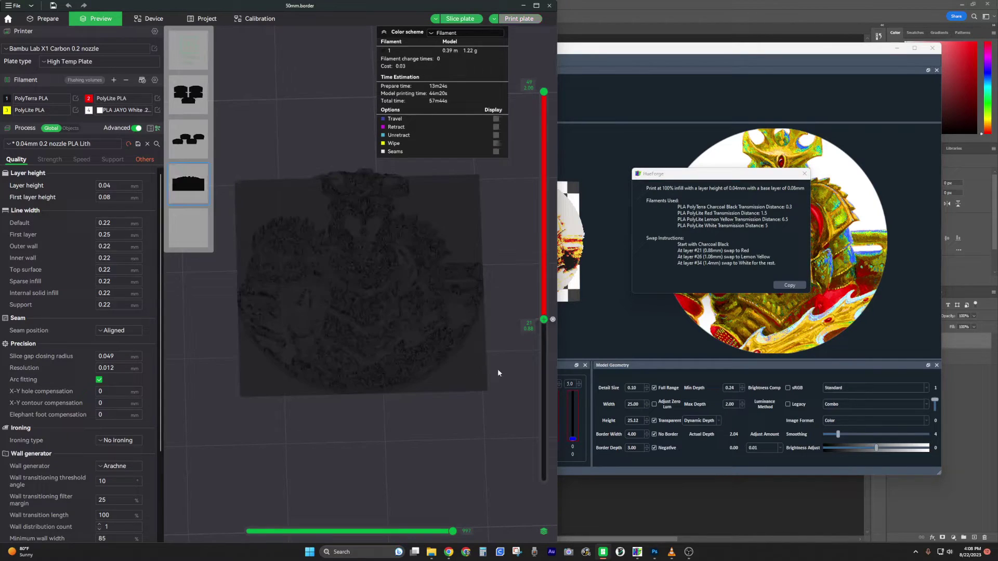
left_click(436, 20)
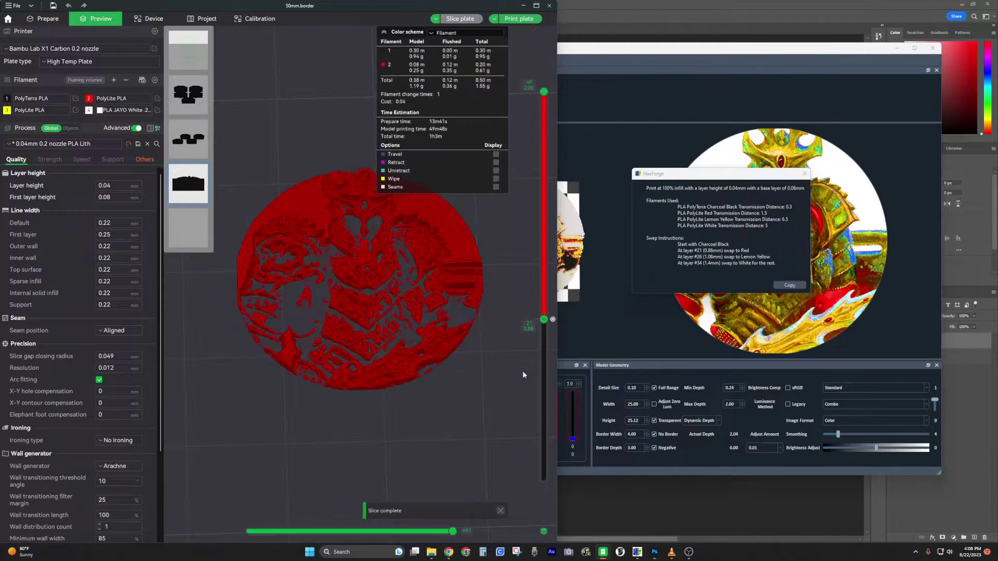
Step: Add a change to filament 3 (yellow) at layer 26
left_click_drag(544, 319, 541, 281)
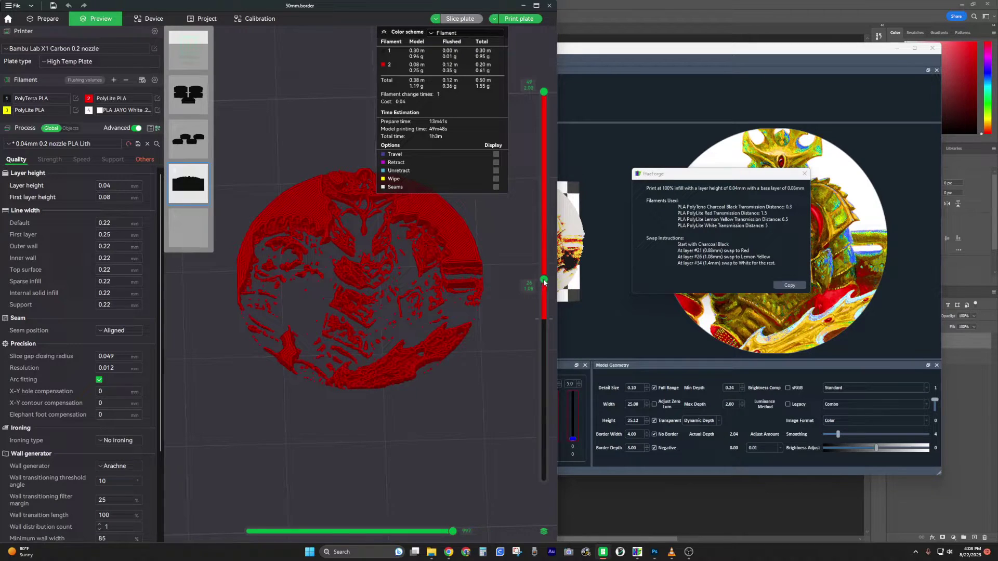
right_click(543, 281)
mouse_move(519, 316)
left_click(464, 335)
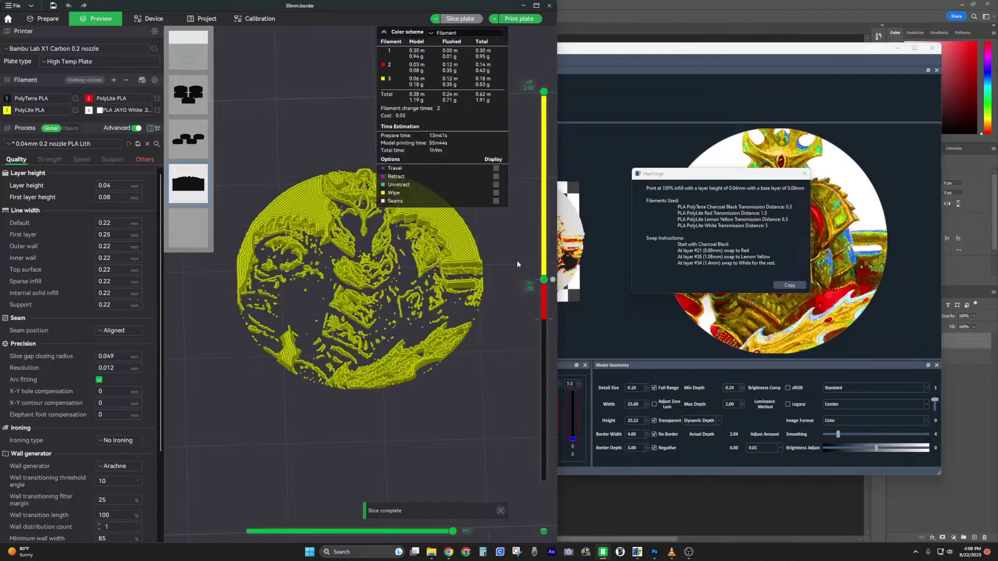
Step: Add a change to filament 4 (white) at layer 34
left_click_drag(544, 279, 544, 217)
right_click(543, 217)
mouse_move(519, 253)
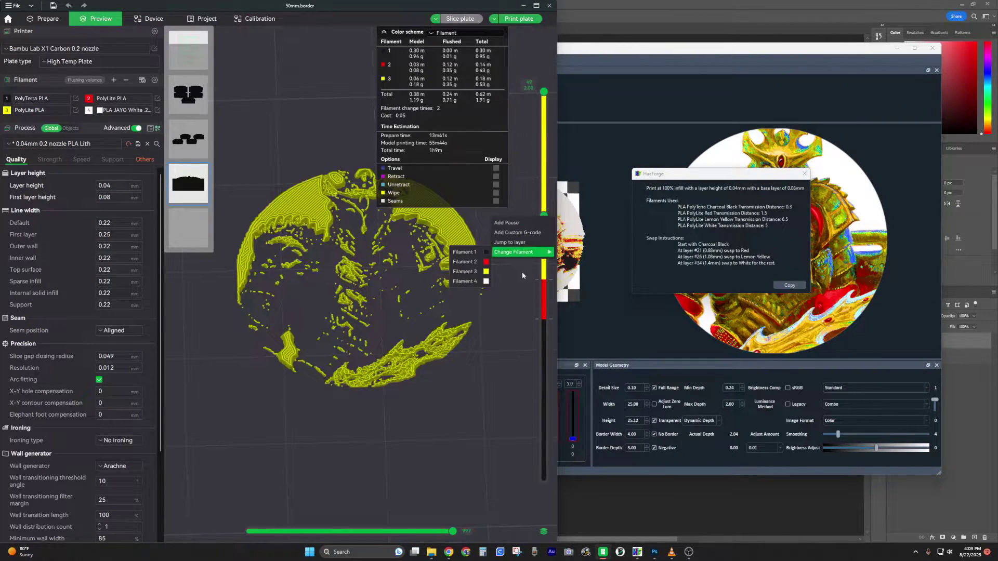
left_click(486, 282)
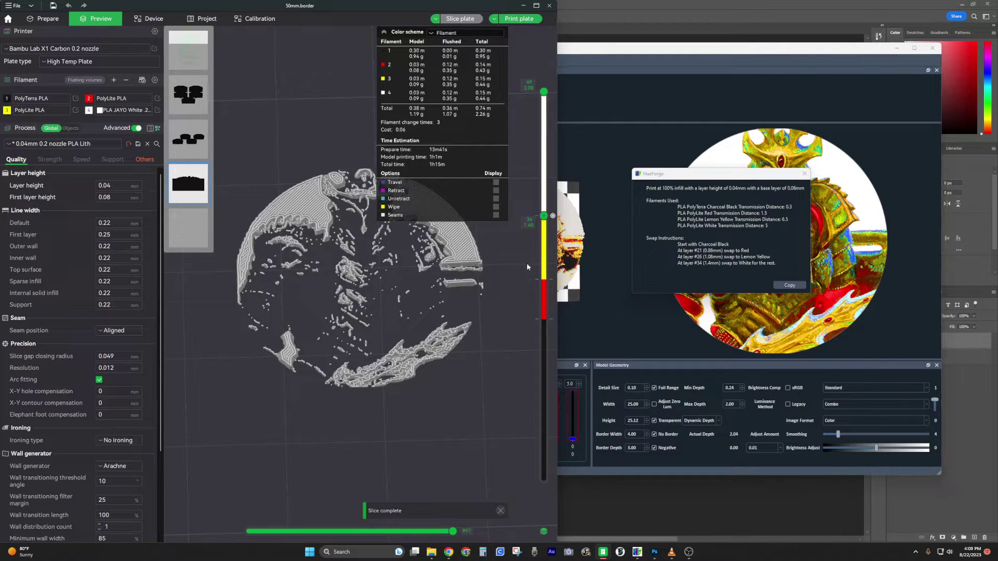
Step: Extend the displayed range down to layer 1 and examine the complete multicolour print preview
left_click_drag(544, 216, 542, 495)
scroll(503, 411, "down", 3)
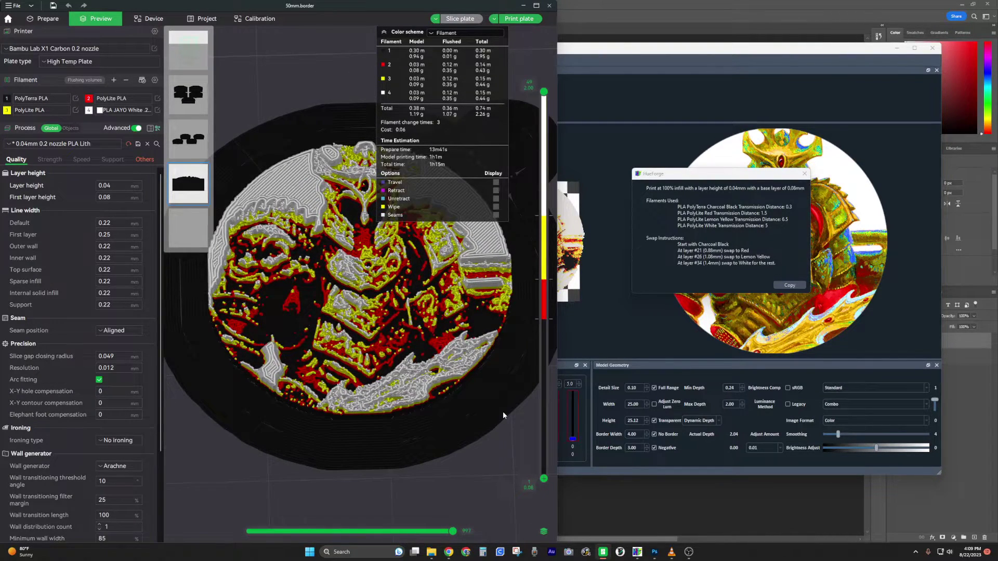
left_click_drag(508, 414, 654, 304)
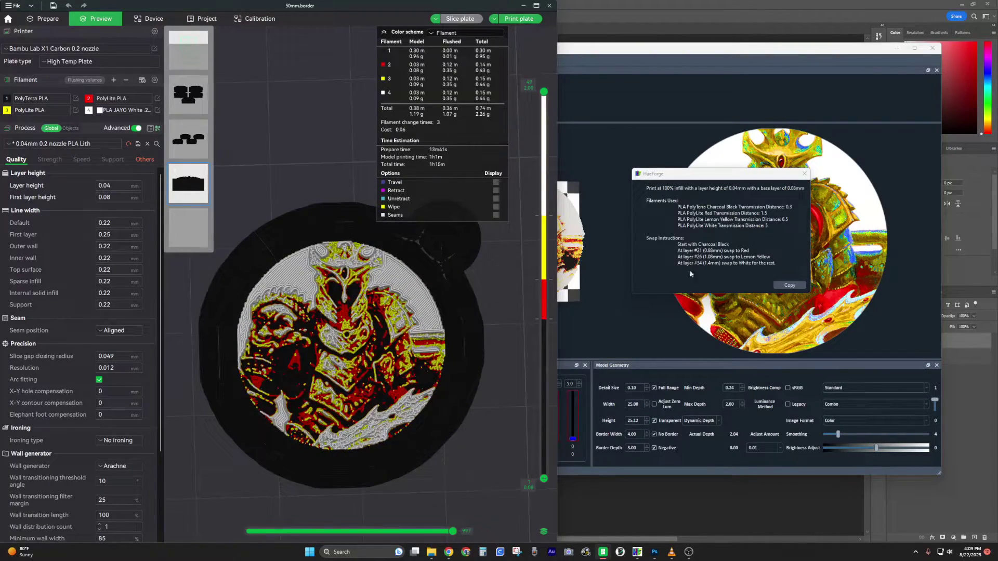
Step: Close the swap instructions and place HueForge's enlarged relief beside the sliced preview to compare them
left_click(804, 174)
left_click_drag(629, 44, 457, 58)
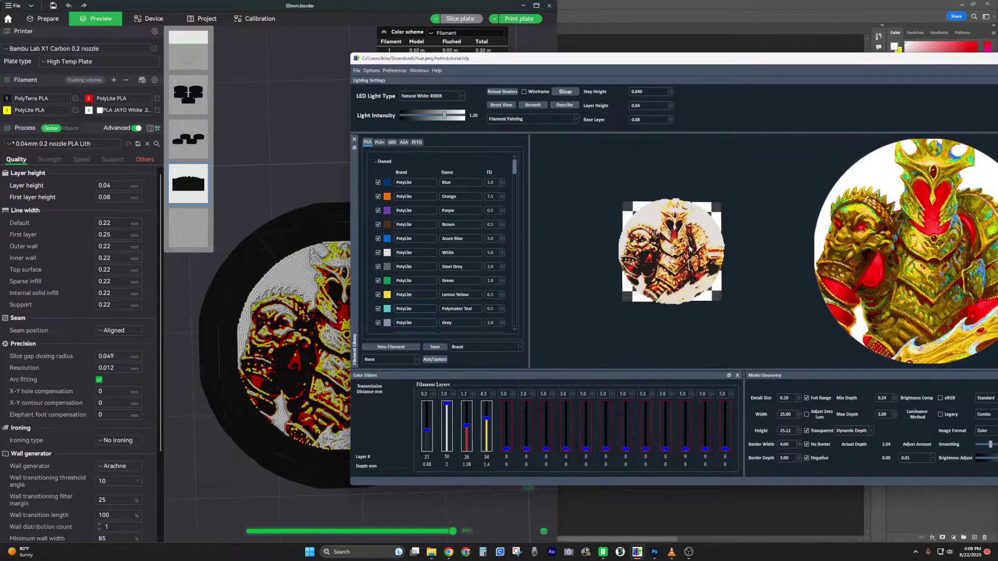
scroll(690, 249, "up", 5)
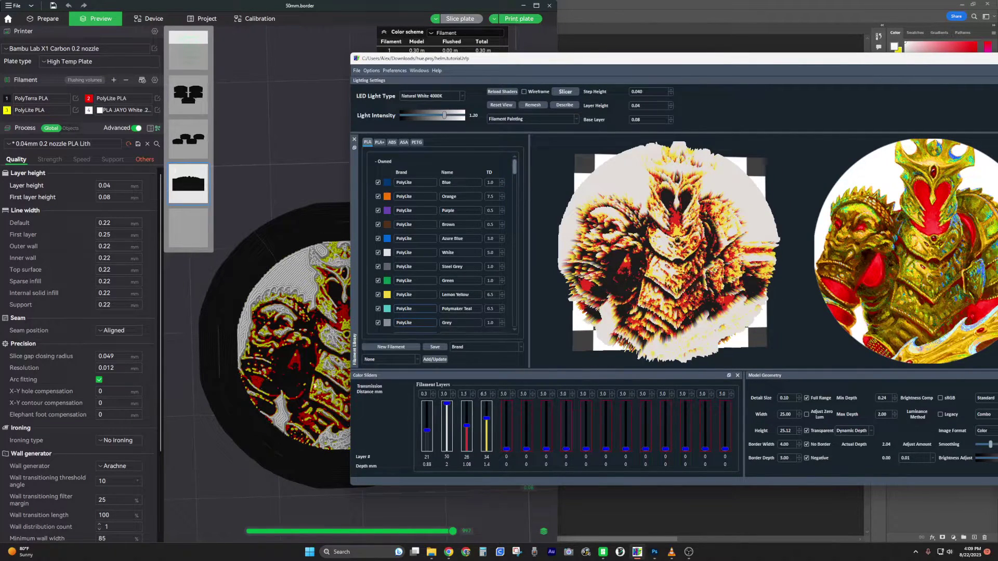
left_click(243, 478)
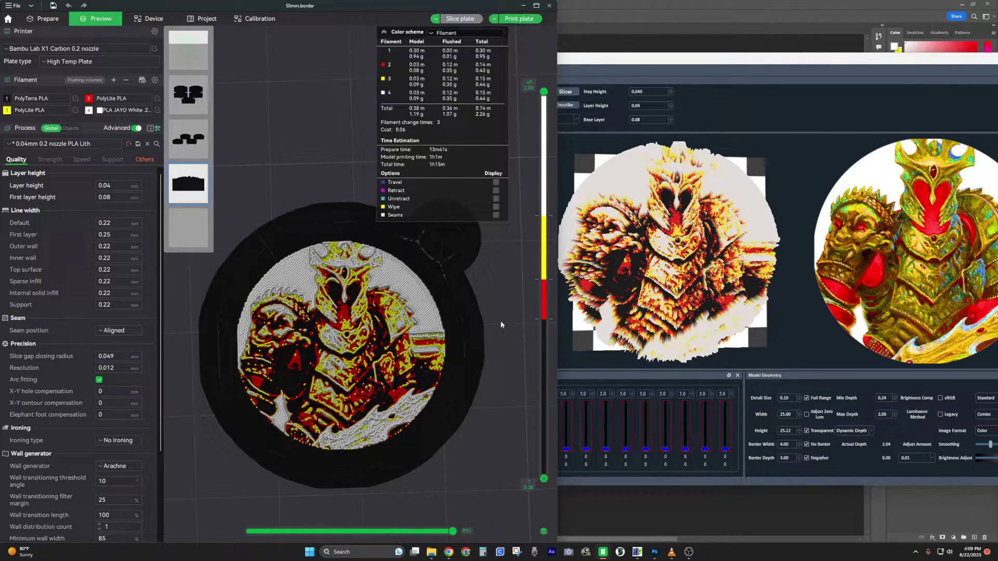
Step: Check the yellow filament change at layer 26 against HueForge's reopened swap instructions
left_click(543, 280)
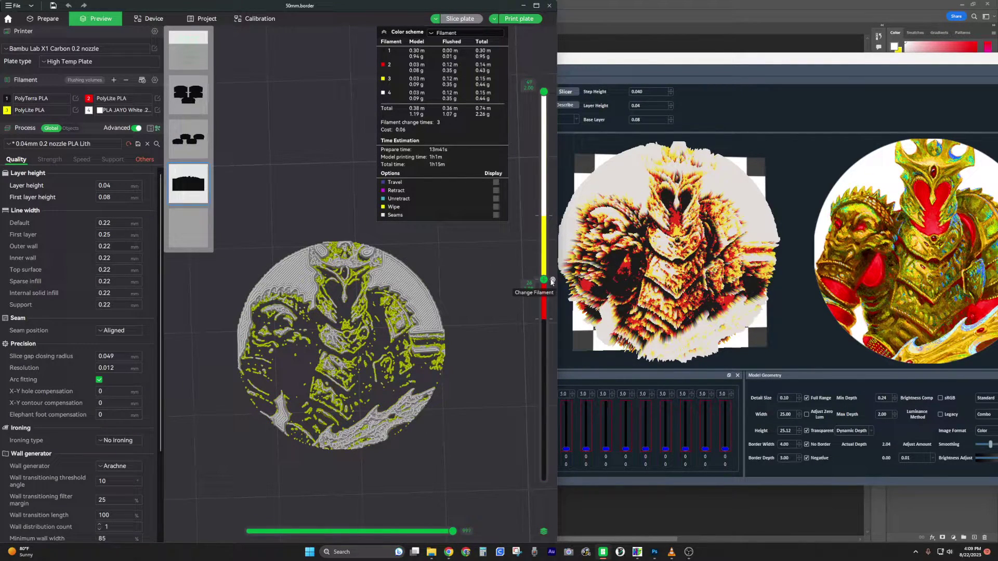
left_click(595, 61)
left_click(582, 107)
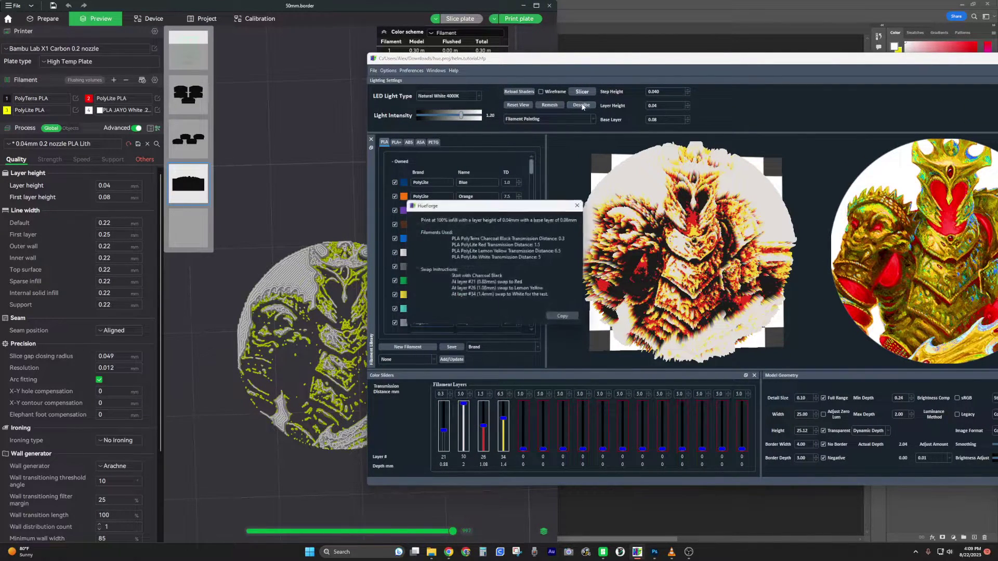
left_click(482, 502)
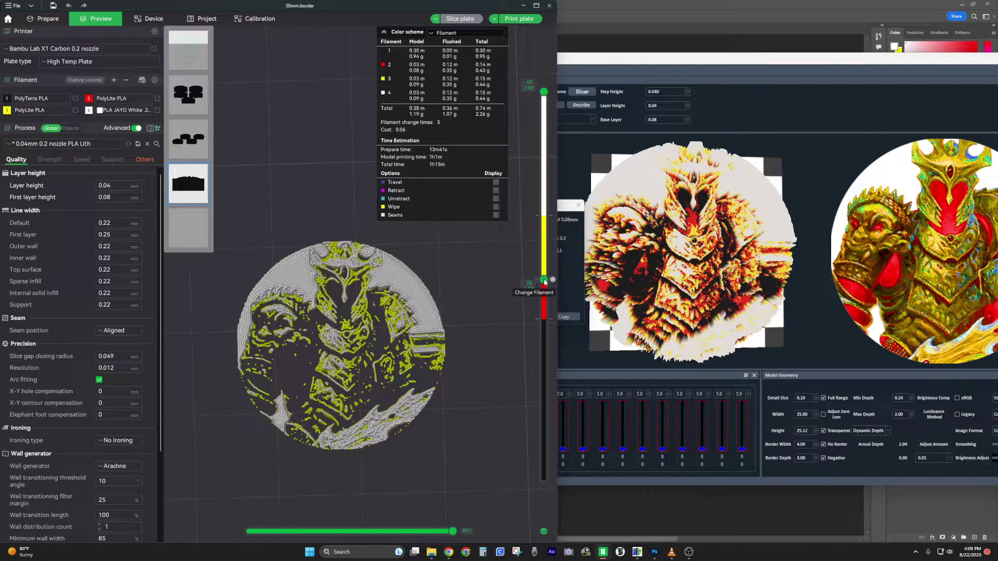
Step: Restore the displayed layers down to layer 1 and view the whole relief up close
left_click_drag(545, 287, 549, 505)
scroll(470, 442, "up", 2)
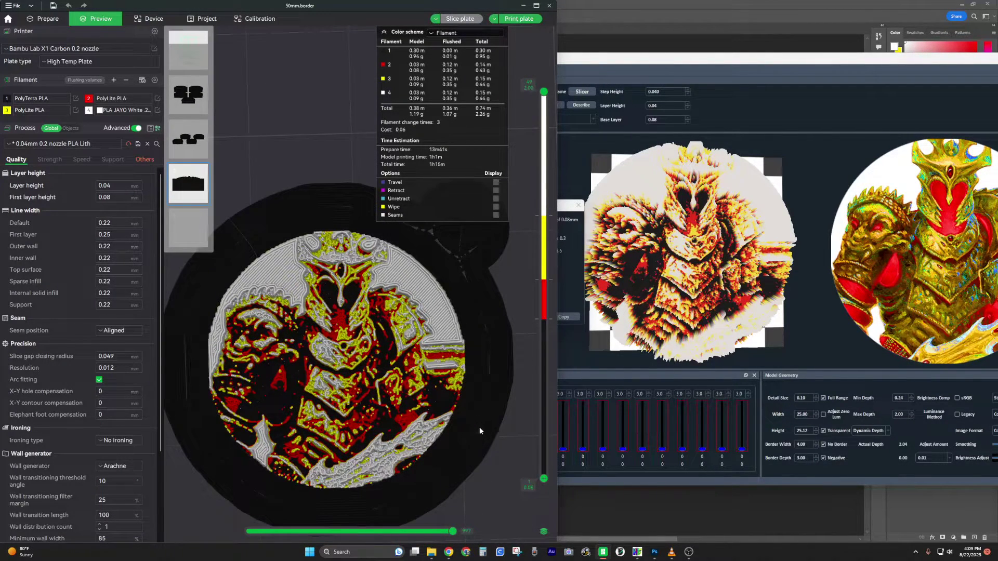
left_click_drag(498, 420, 483, 403)
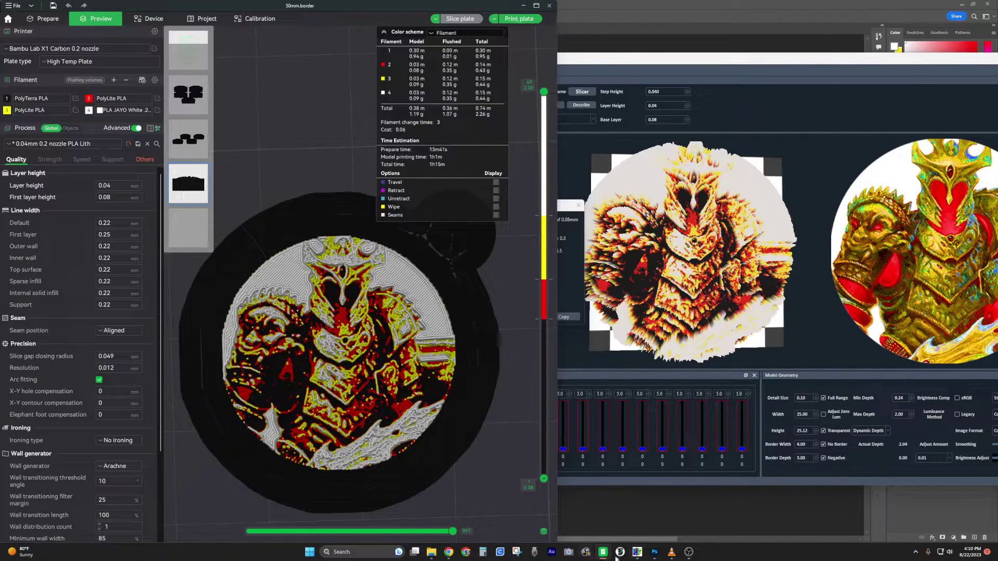
Step: Bring HueForge's swap instructions forward for a final read and close them
mouse_move(637, 555)
left_click(679, 486)
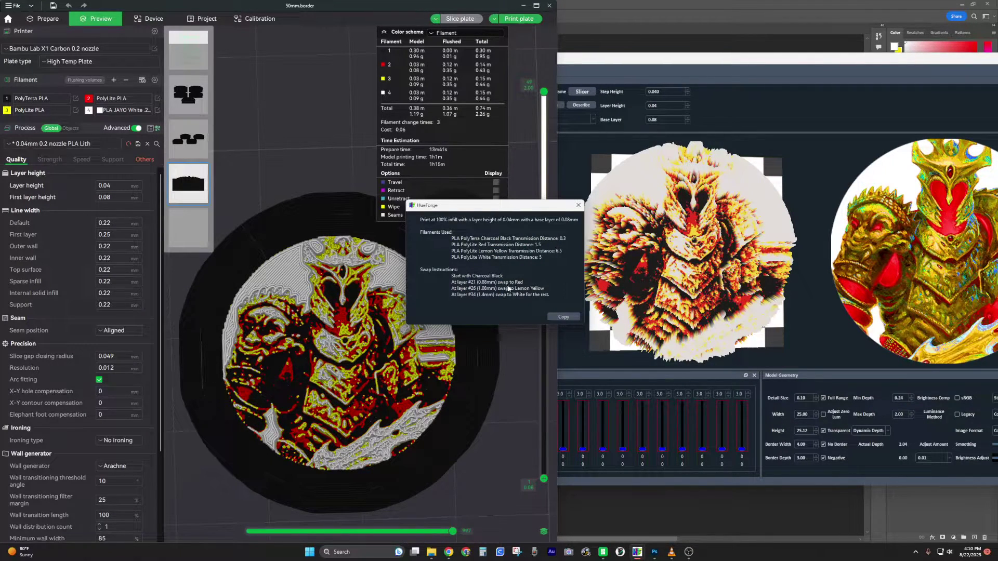
left_click(578, 205)
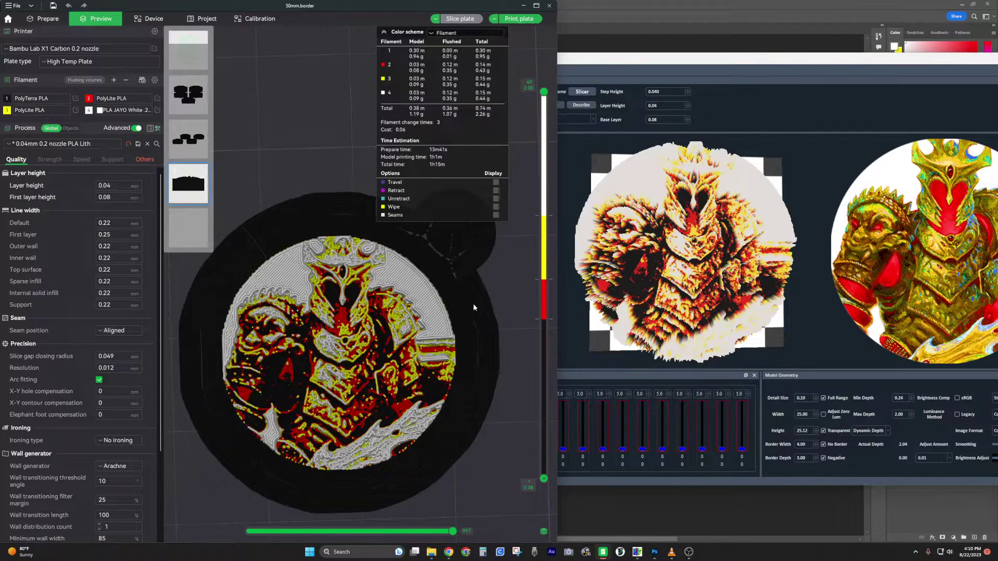
scroll(472, 351, "down", 2)
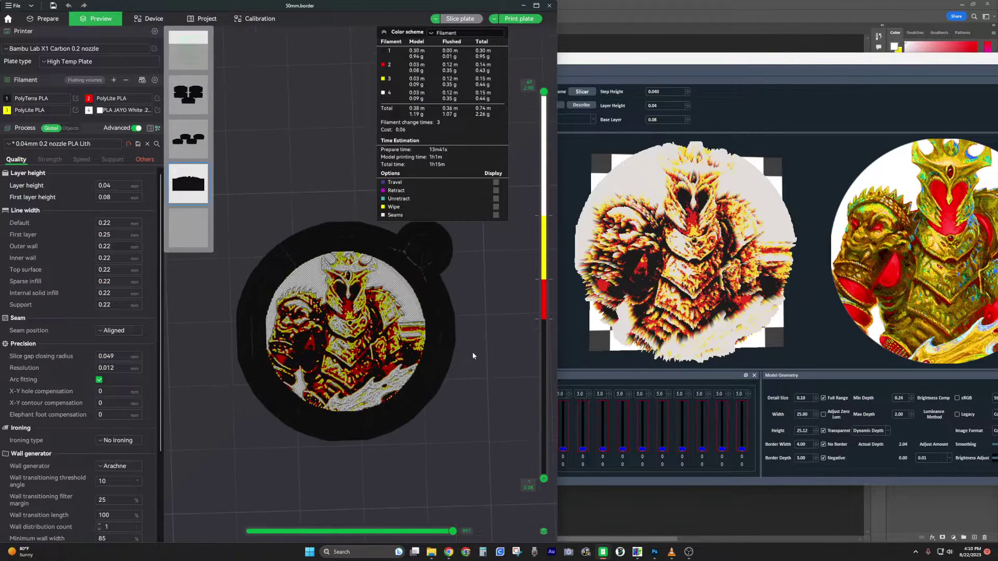
Step: Review the process preset's Others, Support, Speed, Strength and Quality settings
left_click(145, 159)
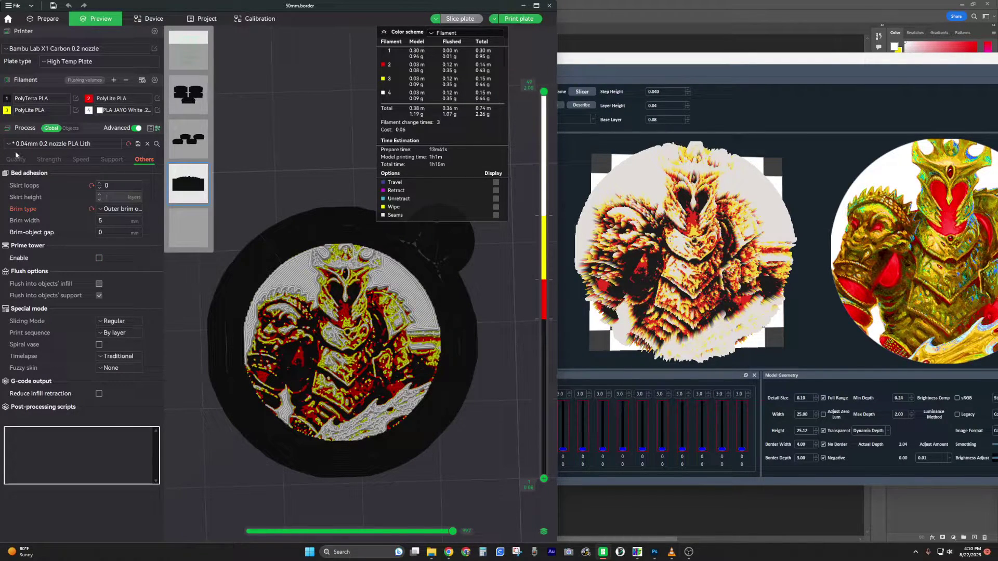
left_click(109, 159)
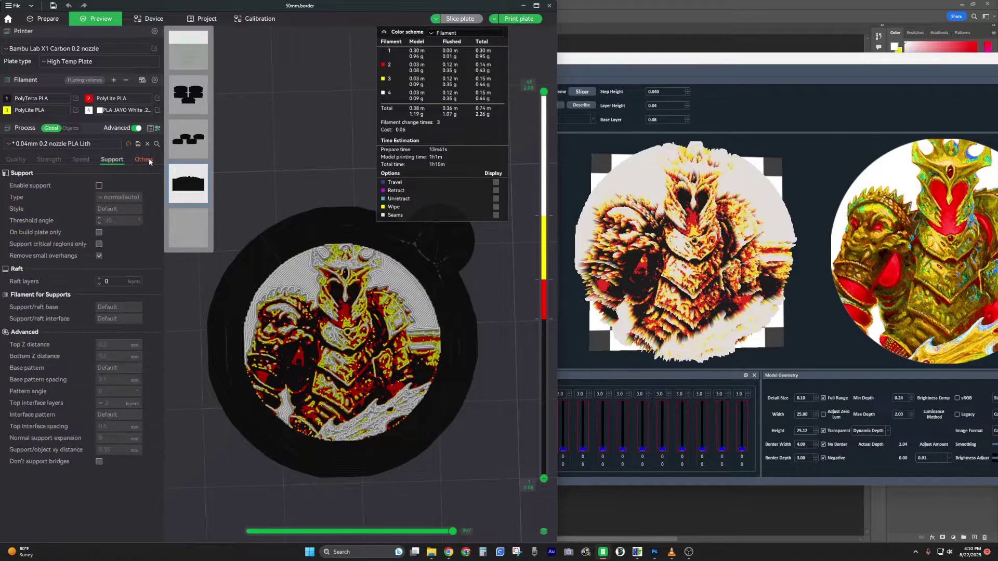
left_click(146, 159)
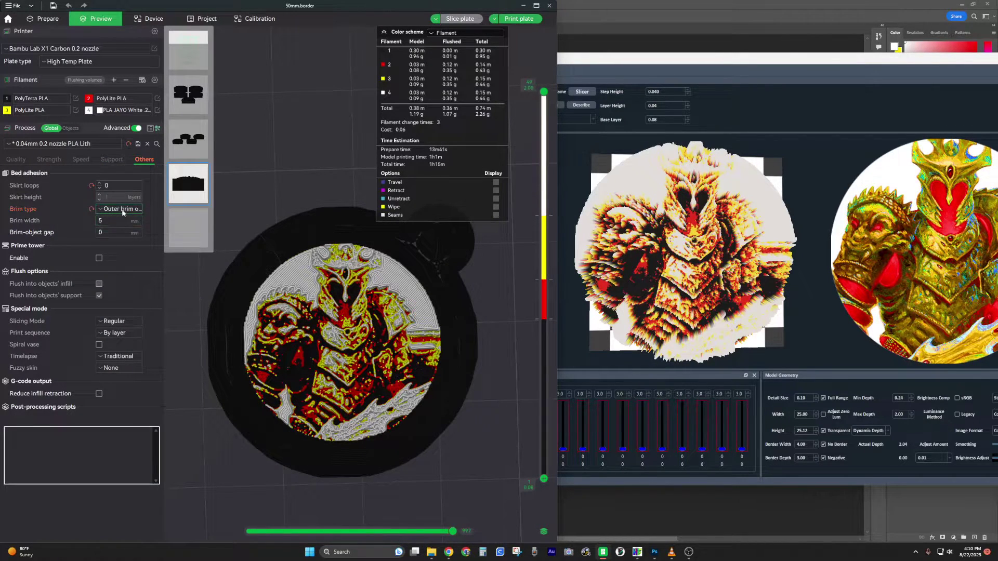
left_click(80, 160)
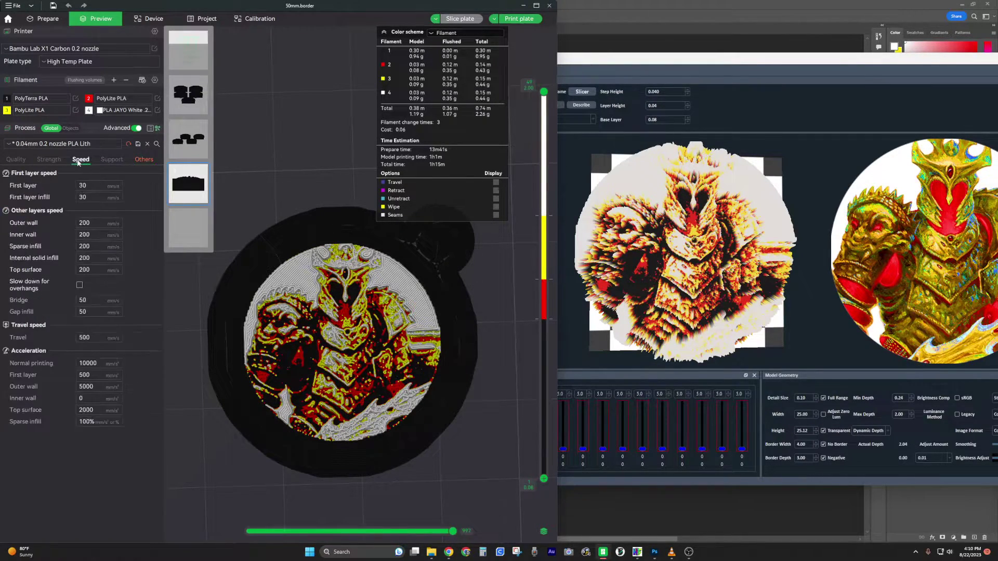
left_click(49, 161)
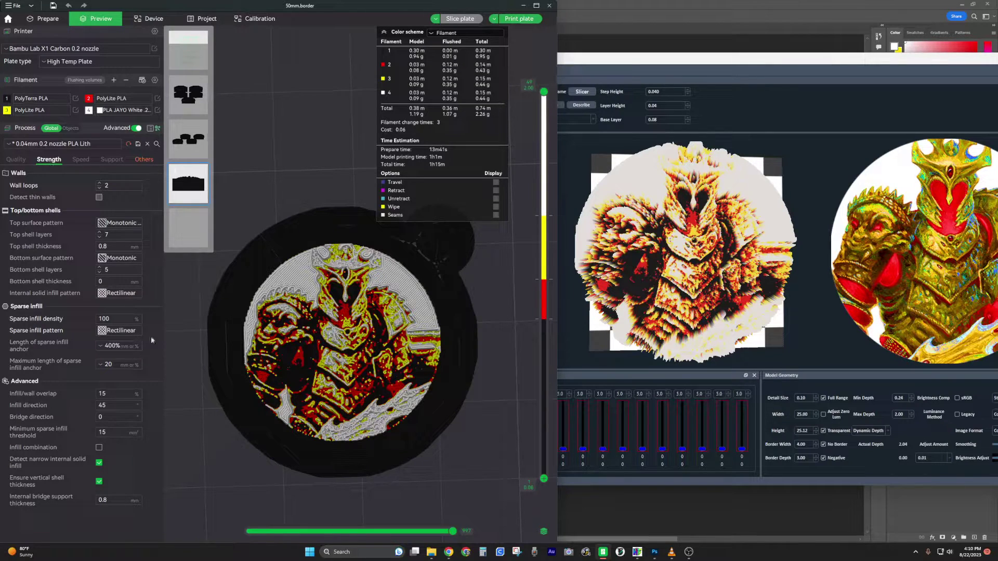
left_click(11, 161)
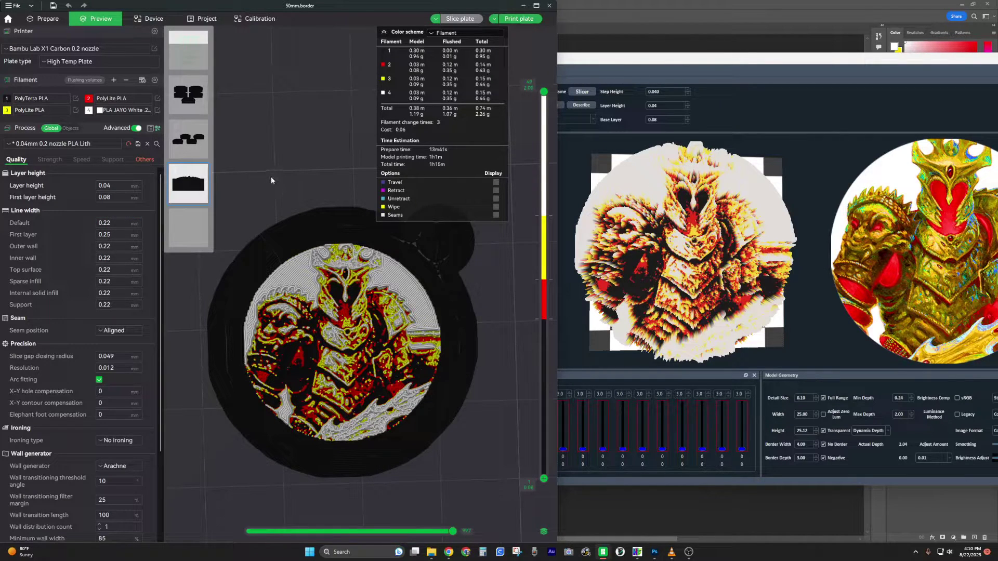
Step: Add the 25mm.ring file as a part to the helm relief object
scroll(270, 177, "down", 2)
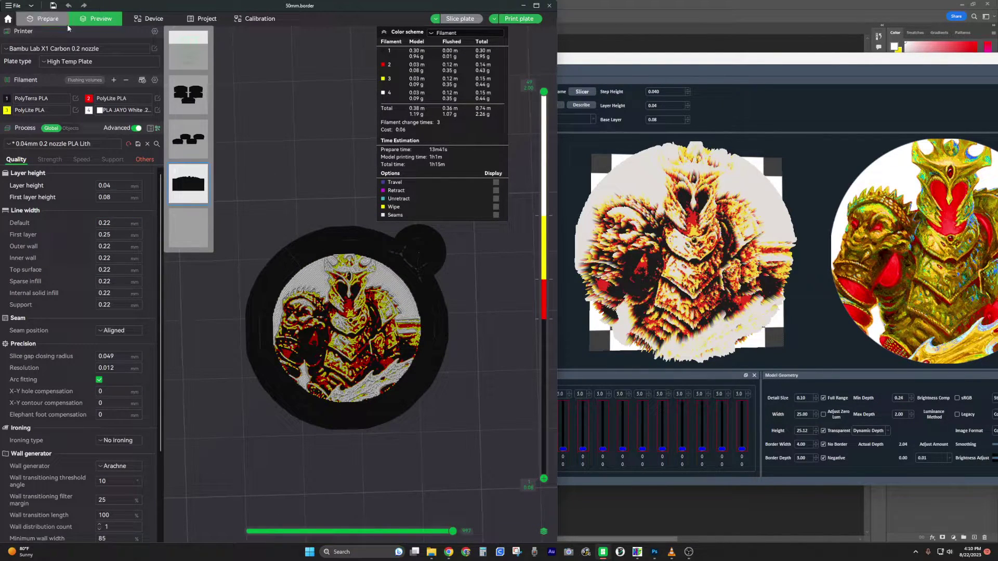
left_click(45, 20)
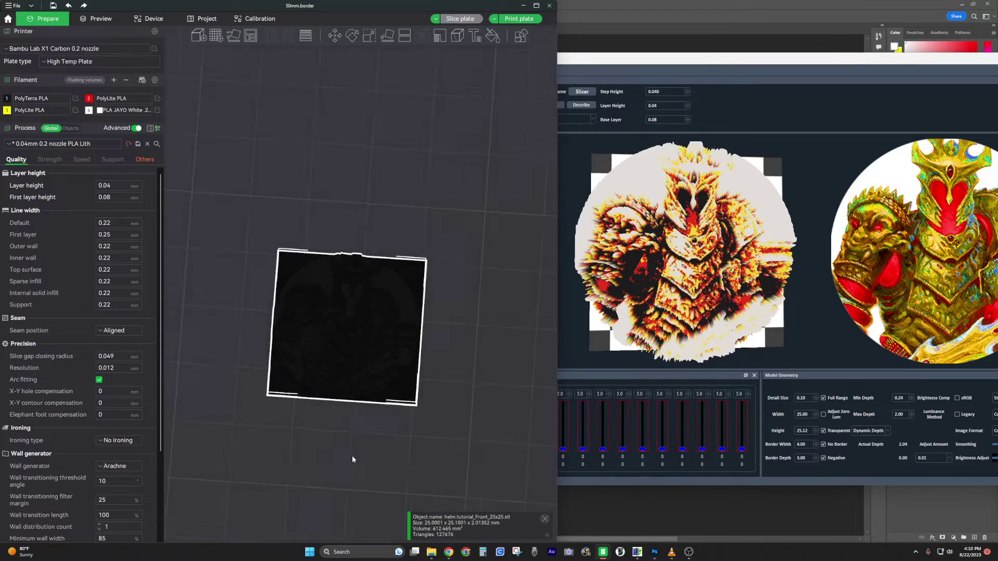
scroll(353, 458, "up", 2)
right_click(338, 352)
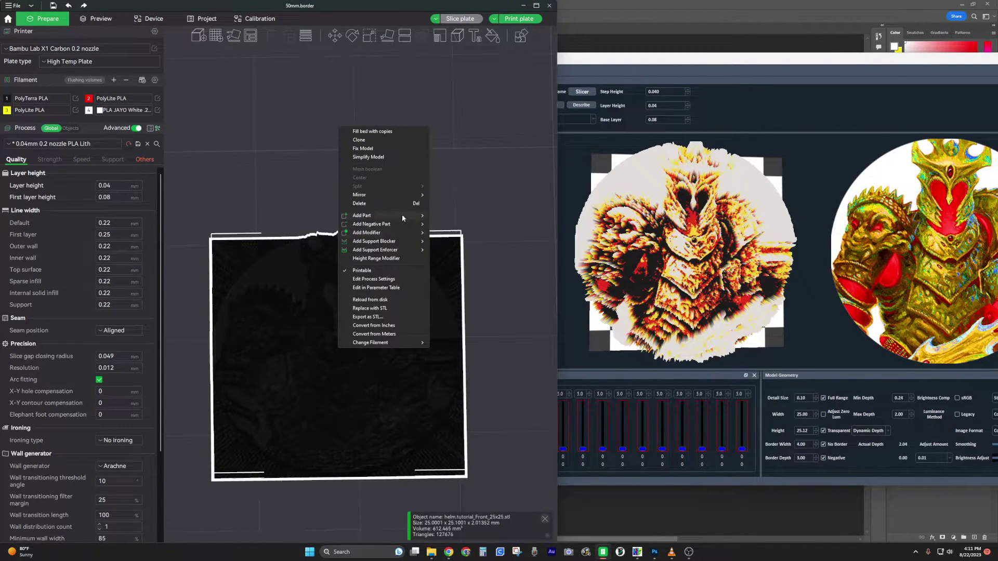
mouse_move(402, 215)
left_click(438, 216)
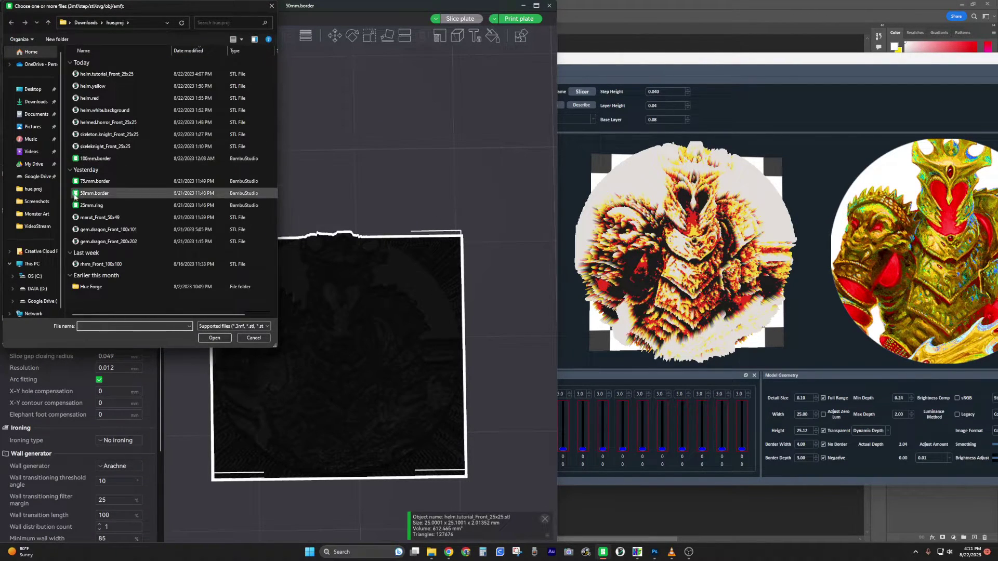
left_click(118, 205)
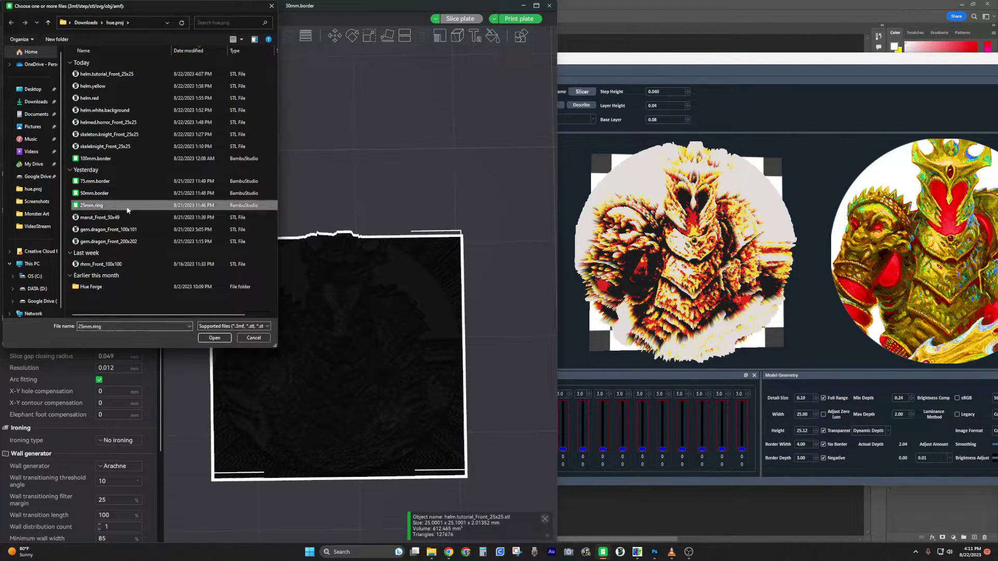
left_click(218, 339)
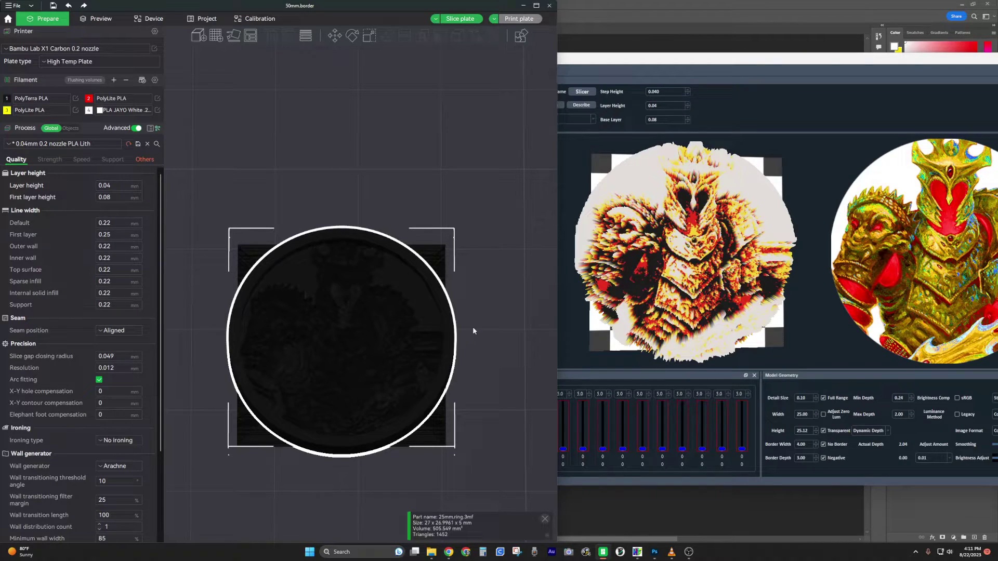
scroll(508, 333, "up", 2)
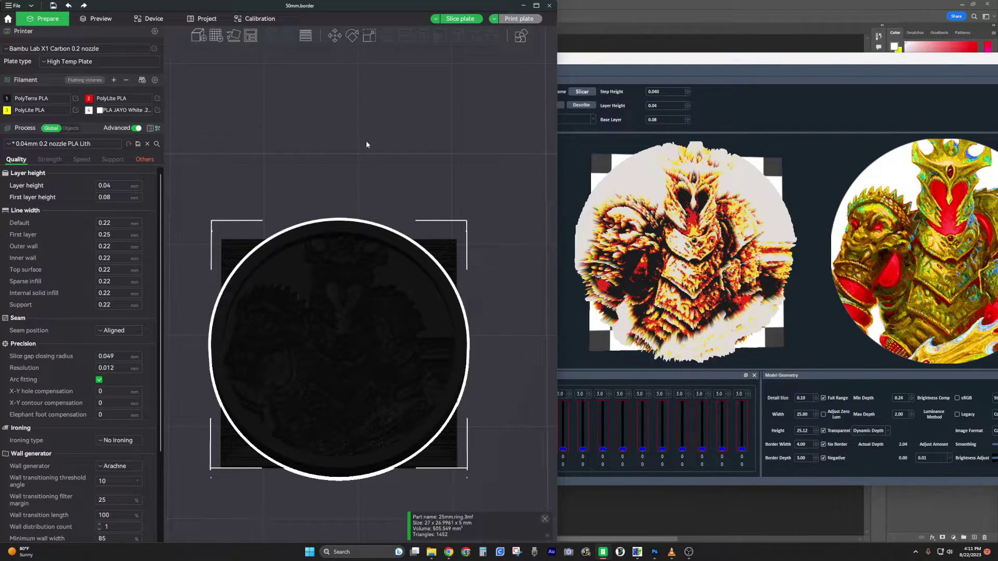
Step: Slice the plate with the ringed token and inspect its coloured relief and border up close
left_click(99, 18)
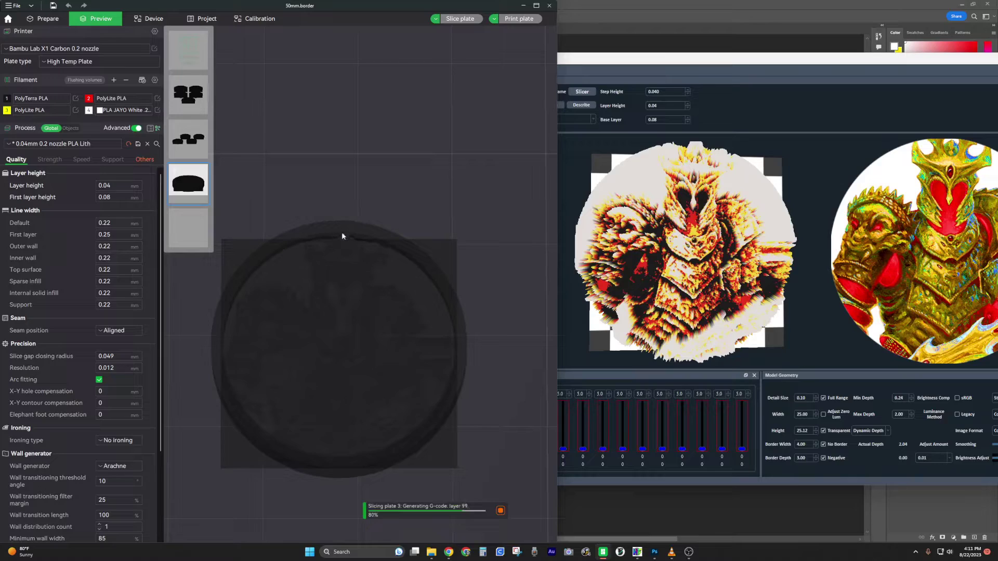
left_click_drag(487, 392, 420, 396)
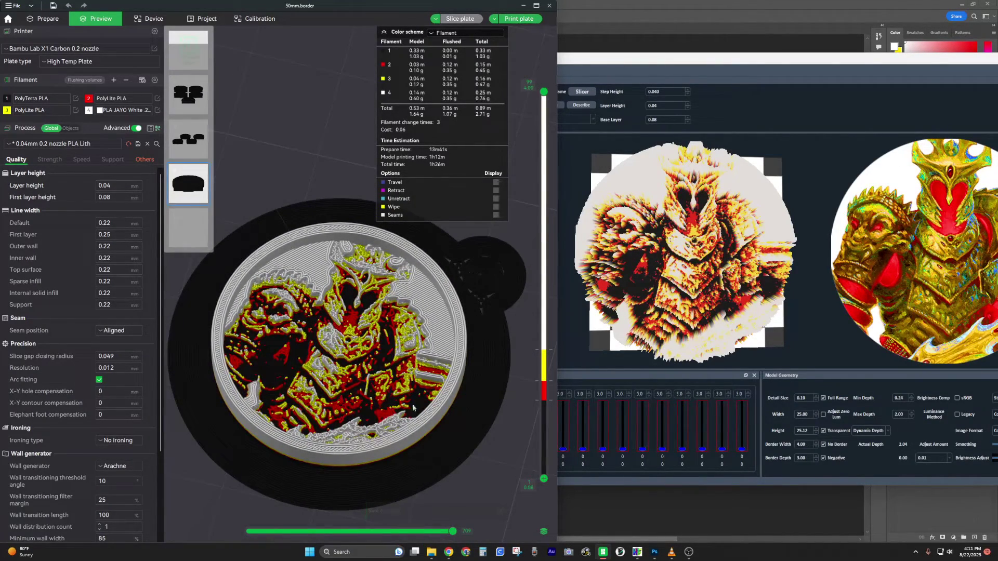
left_click_drag(506, 455, 503, 437)
scroll(457, 395, "up", 8)
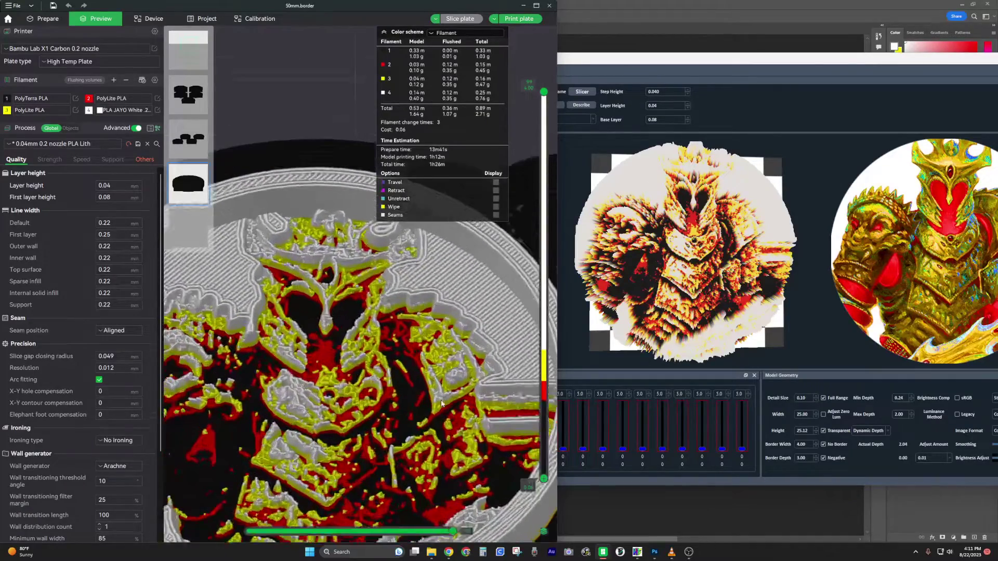
scroll(416, 353, "up", 3)
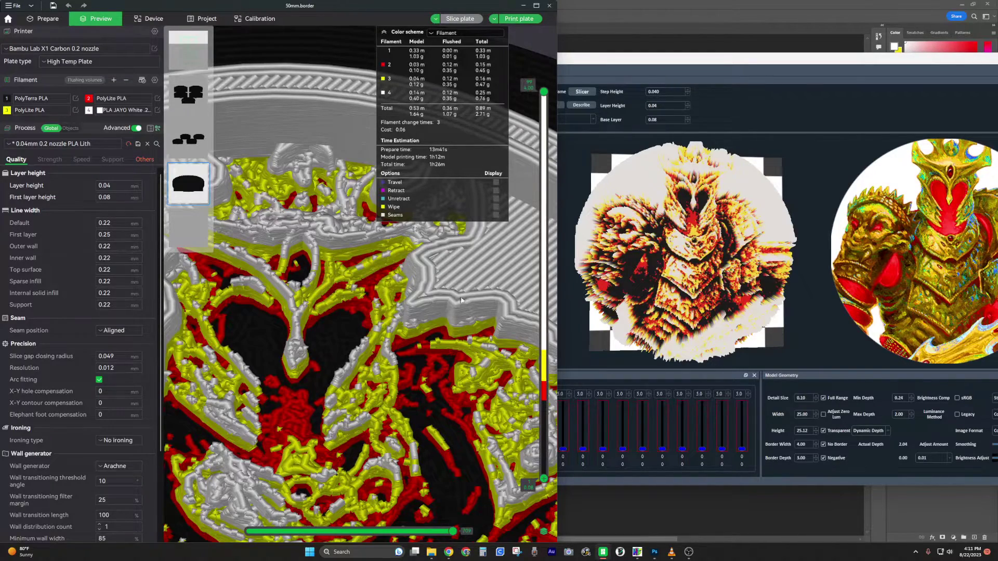
scroll(462, 311, "down", 8)
left_click_drag(460, 452, 457, 460)
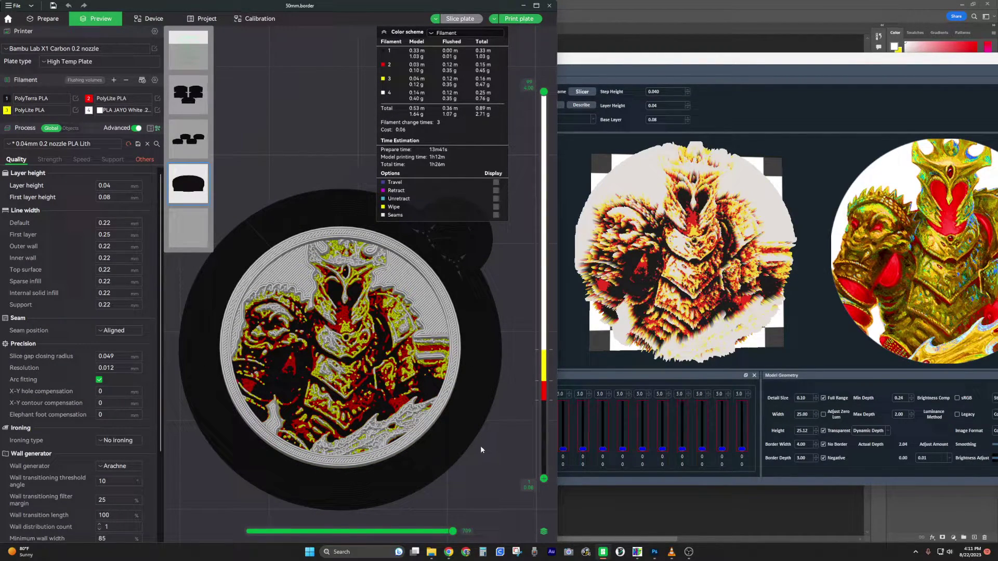
Step: Slice the plate holding four ringed Helmed Horror tokens and compare their backgrounds and colour layers
left_click(190, 137)
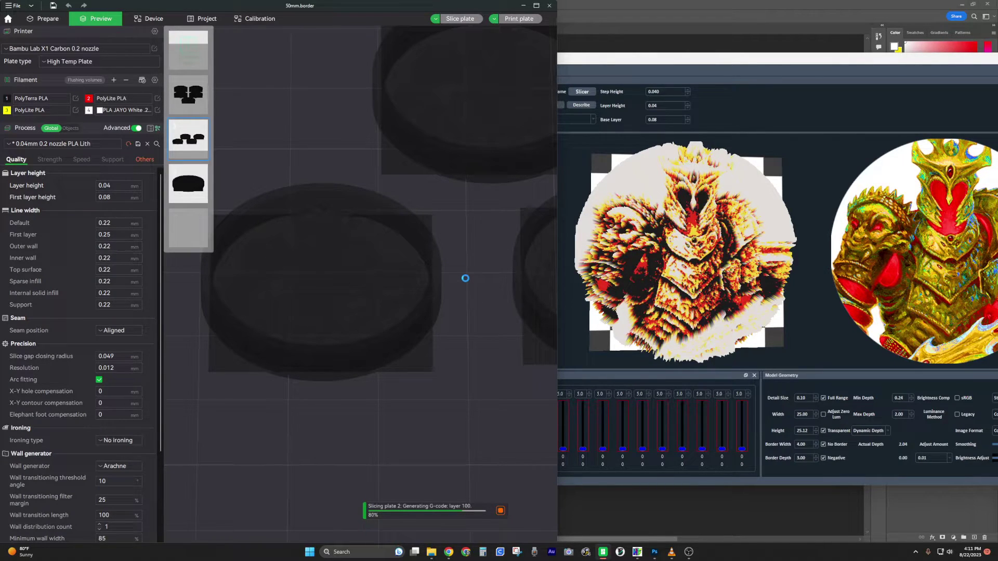
scroll(473, 279, "down", 5)
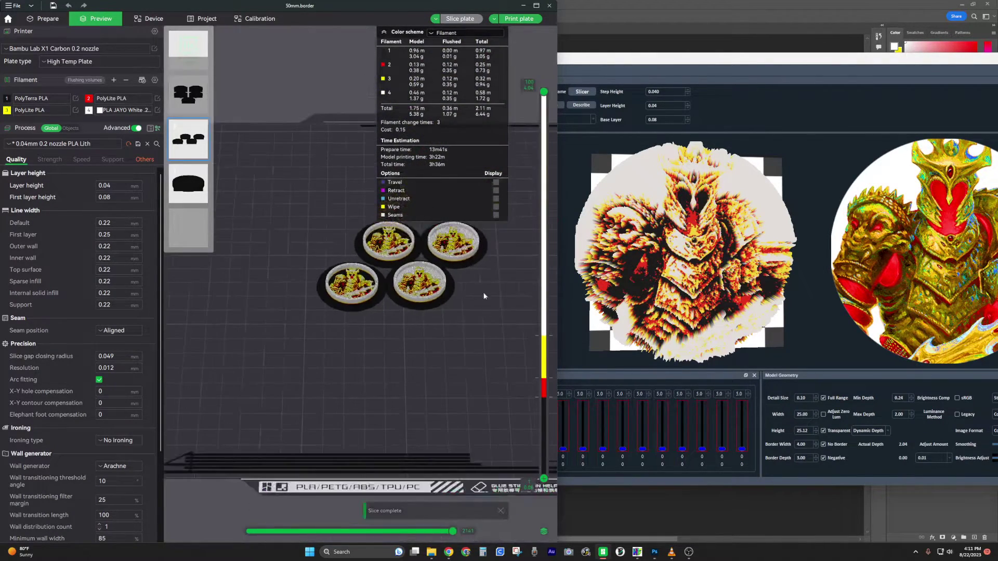
right_click_drag(480, 298, 425, 373)
scroll(437, 370, "up", 2)
scroll(438, 371, "up", 2)
key("1")
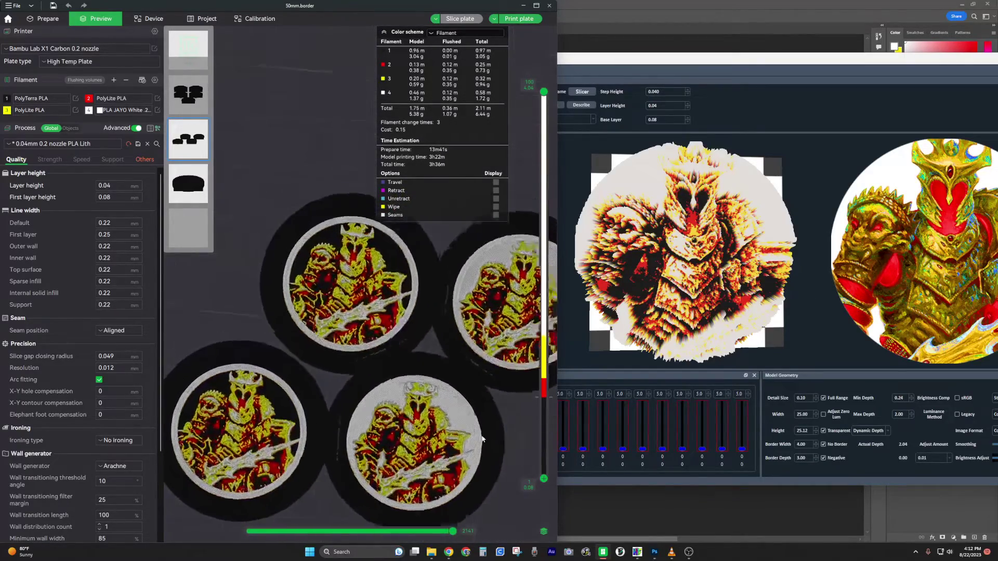
scroll(435, 383, "up", 2)
scroll(436, 383, "down", 3)
scroll(447, 377, "up", 3)
scroll(446, 389, "down", 2)
right_click_drag(463, 385, 467, 401)
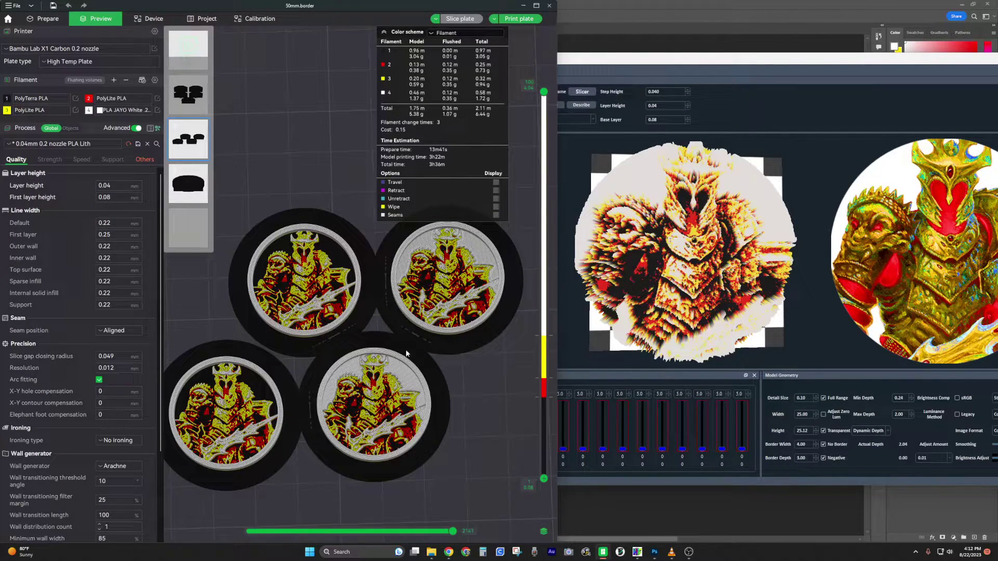
right_click_drag(413, 476, 422, 474)
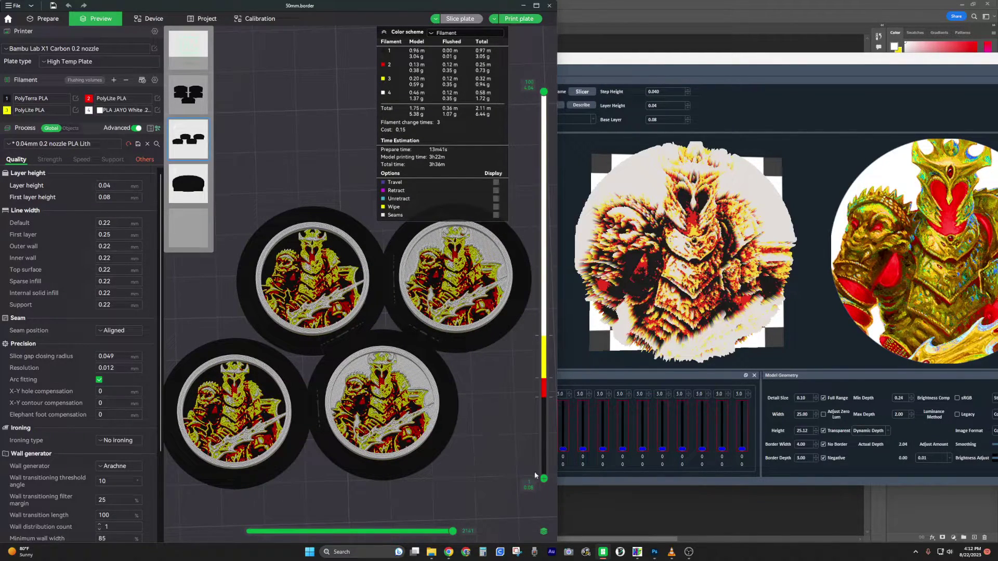
Step: Raise the lower displayed layer in stages through 20 to 47 to compare the four tokens, and restore it to layer 1
left_click_drag(545, 478, 546, 457)
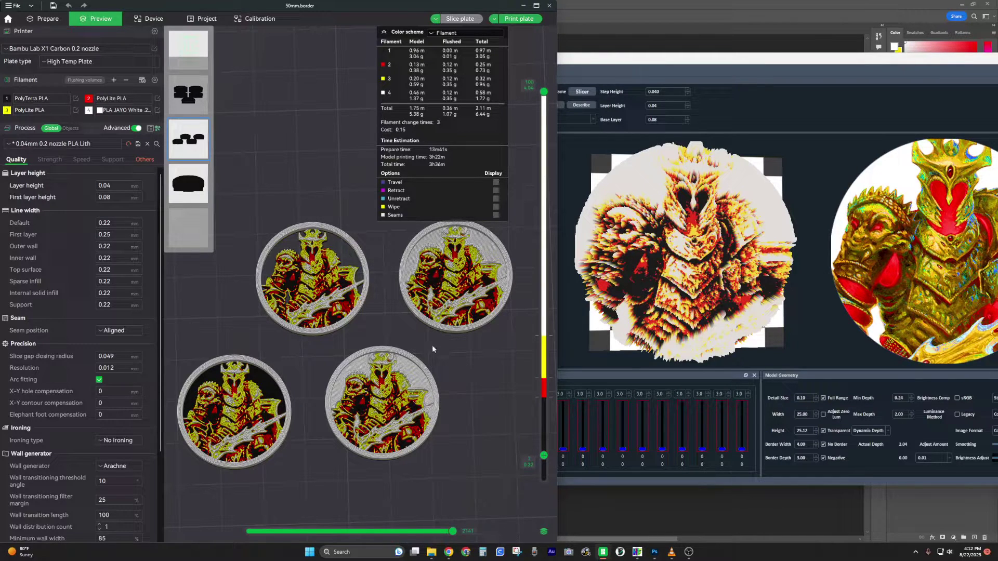
left_click_drag(544, 456, 544, 405)
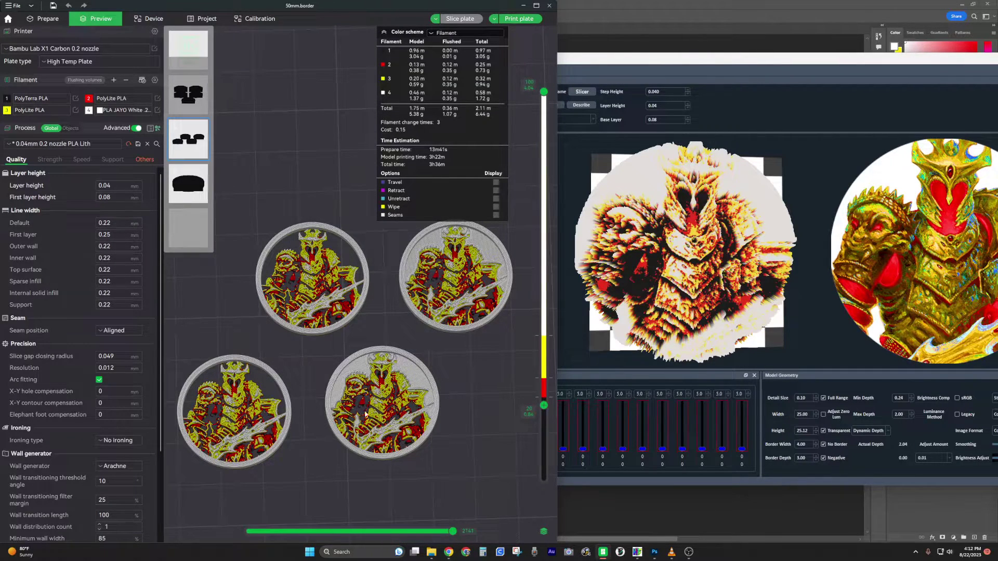
left_click_drag(544, 405, 546, 301)
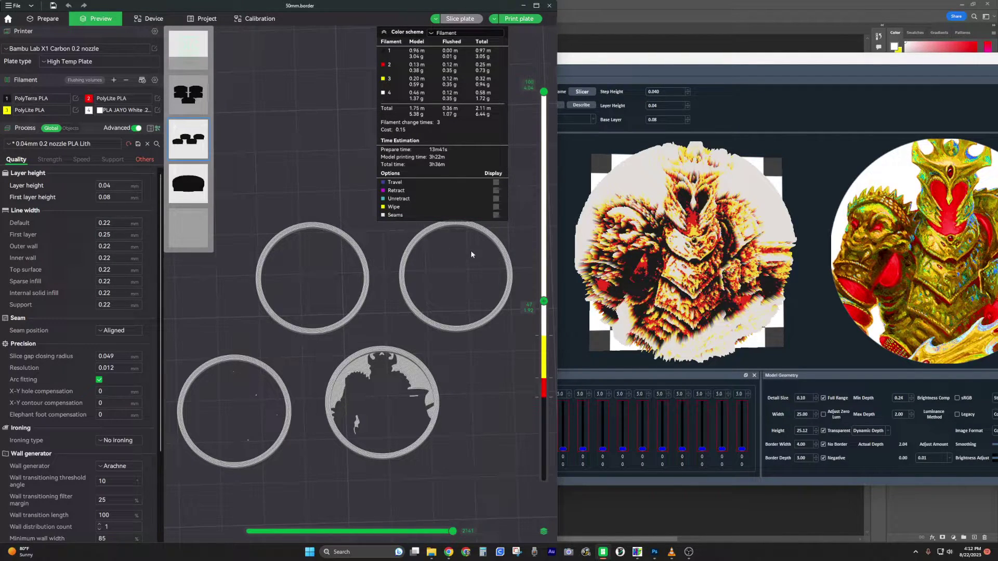
scroll(543, 302, "up", 3)
left_click_drag(547, 331, 544, 515)
scroll(484, 419, "down", 2)
left_click_drag(485, 417, 462, 384)
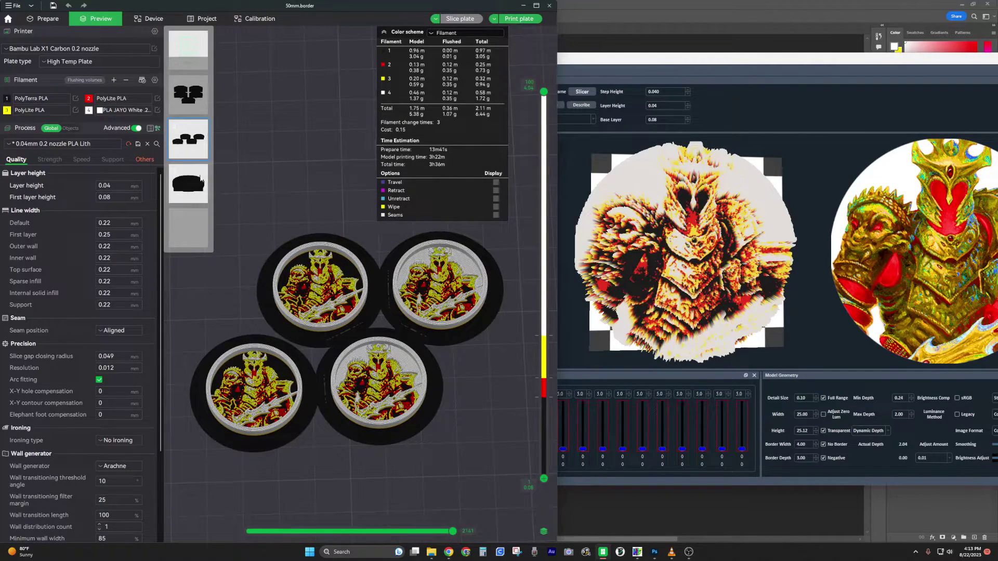
Step: Return to the single ringed token's plate, review its print job's filament slot assignments and close the job unsent
left_click(198, 179)
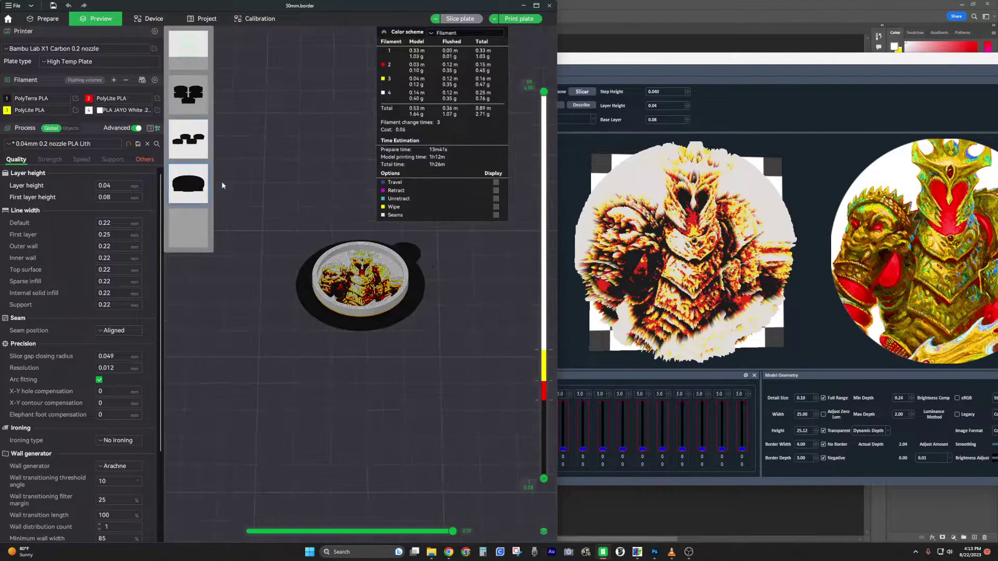
left_click(519, 19)
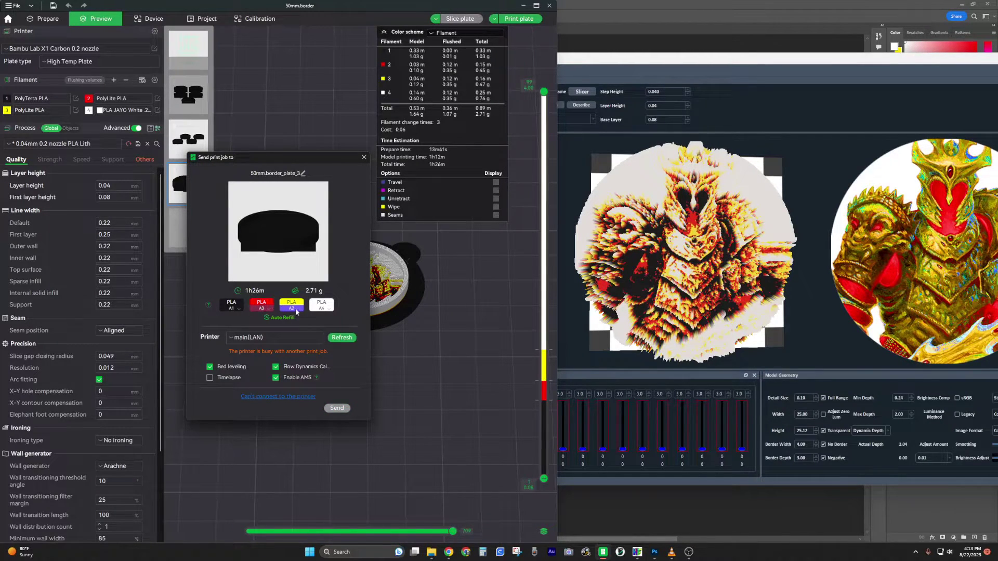
left_click(364, 157)
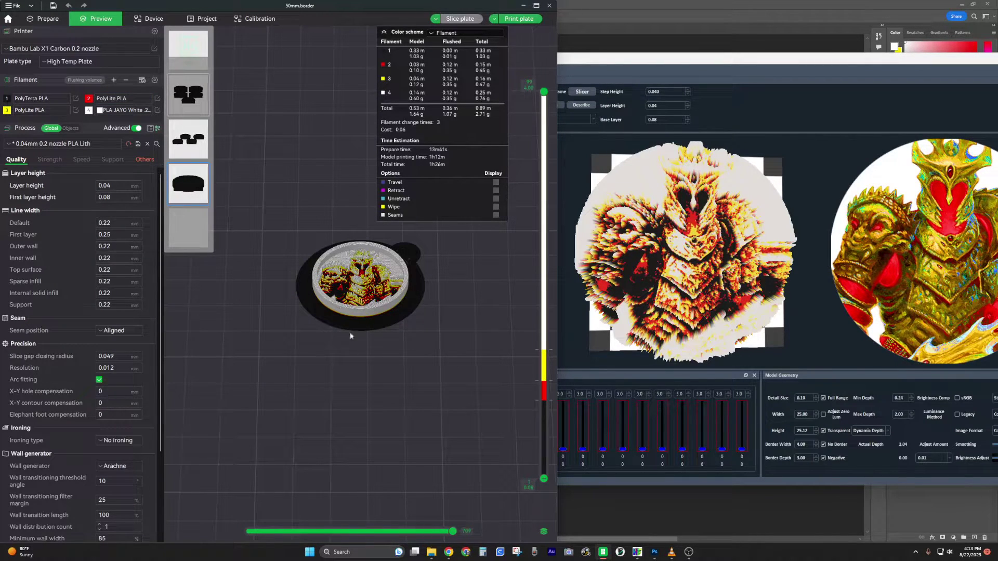
Step: Slice the first plate with the five larger ringed tokens and show its preview
key("ctrl+shift+r")
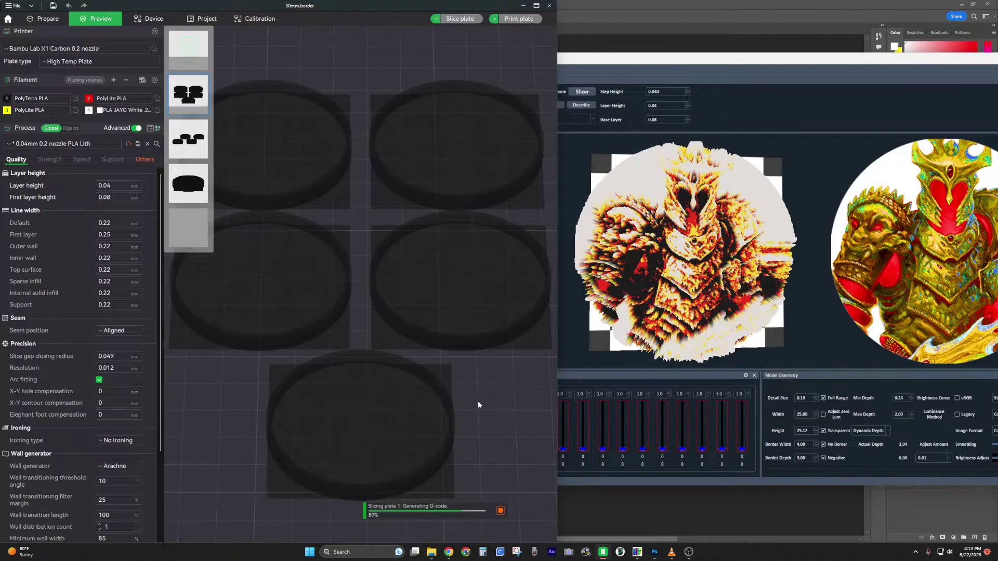
scroll(478, 401, "down", 3)
scroll(477, 382, "up", 5)
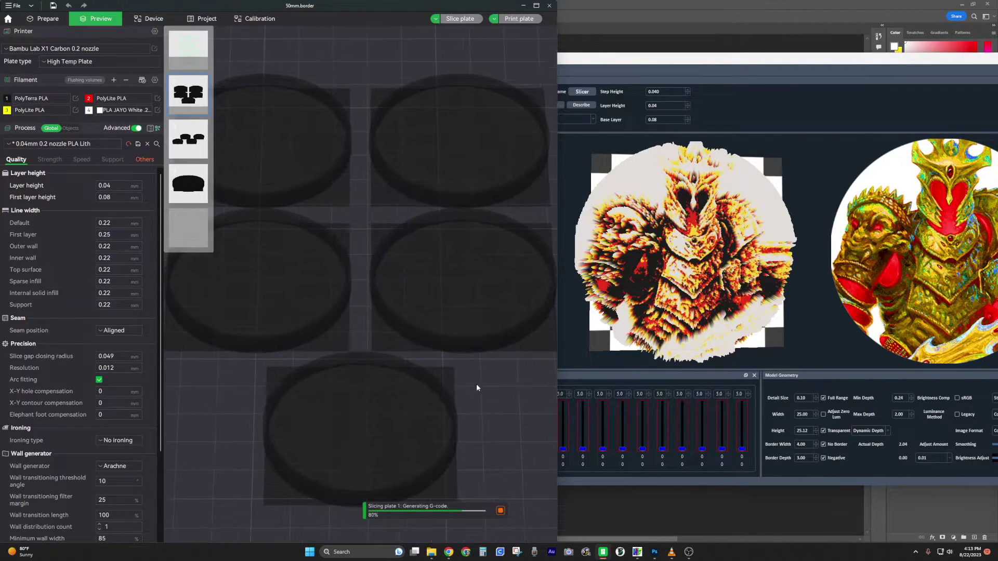
scroll(491, 405, "up", 1)
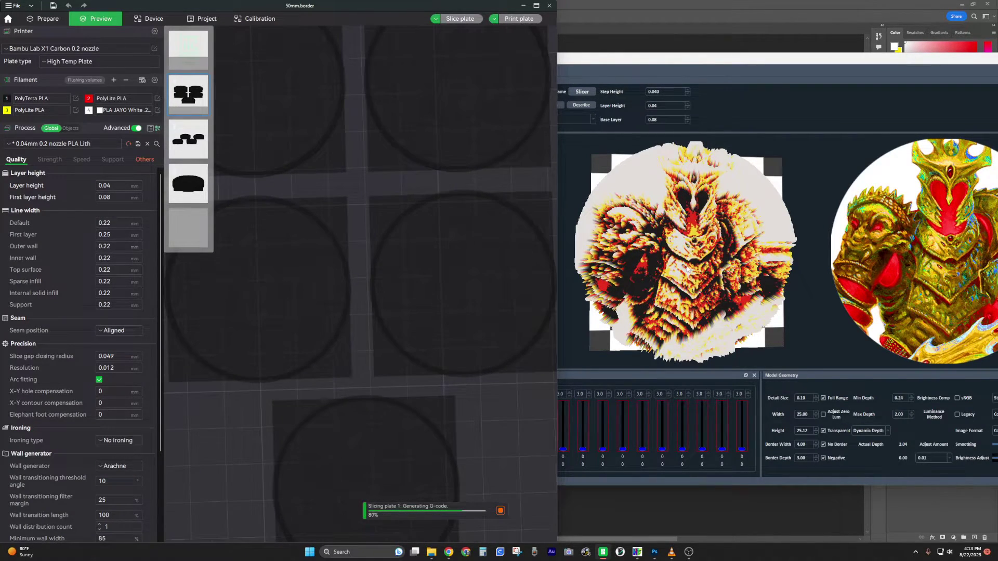
scroll(476, 439, "down", 2)
left_click_drag(477, 438, 507, 434)
scroll(507, 435, "up", 1)
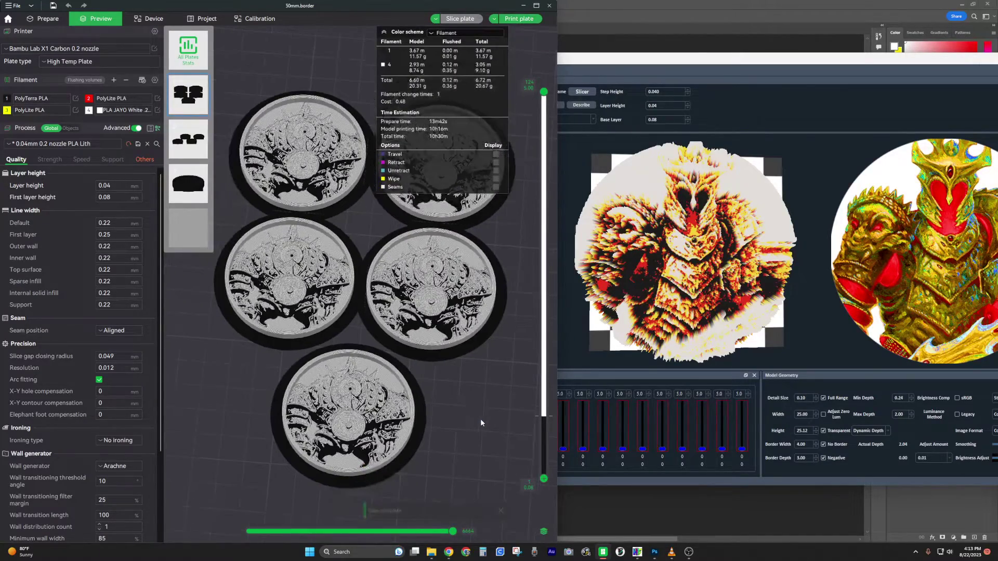
Step: Examine the five sliced black-and-white tokens and their borders on the first plate
scroll(480, 420, "down", 5)
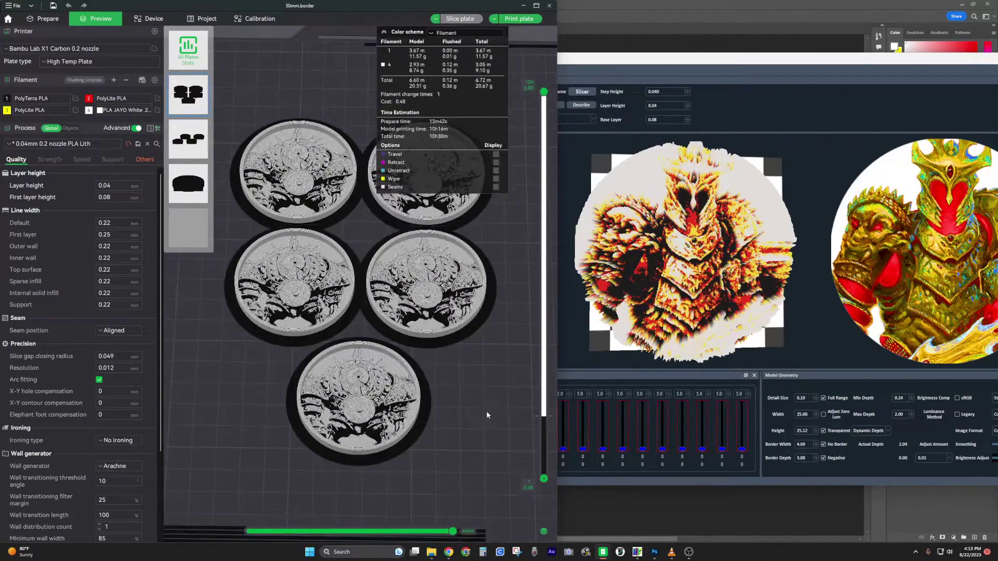
scroll(457, 437, "up", 2)
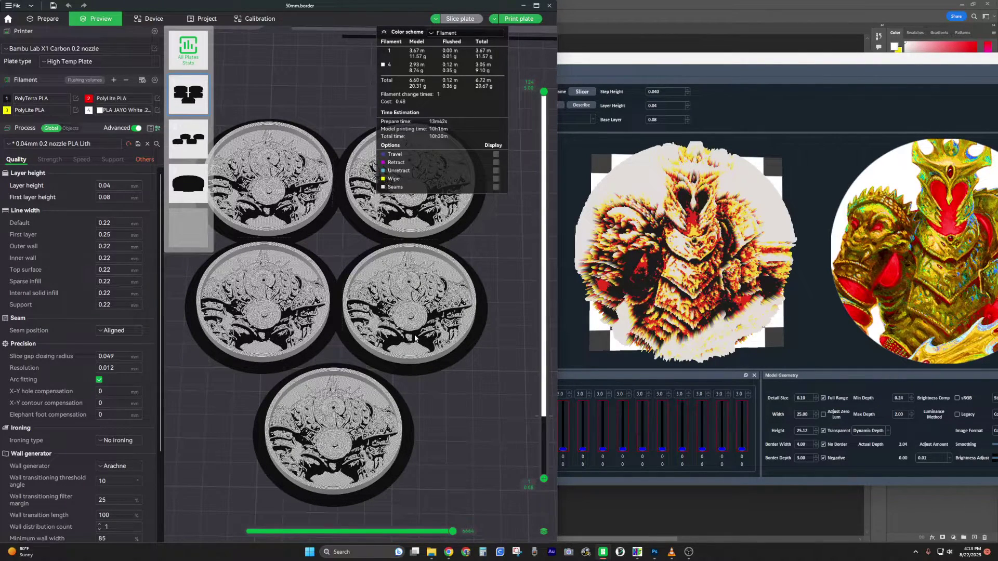
scroll(450, 399, "down", 1)
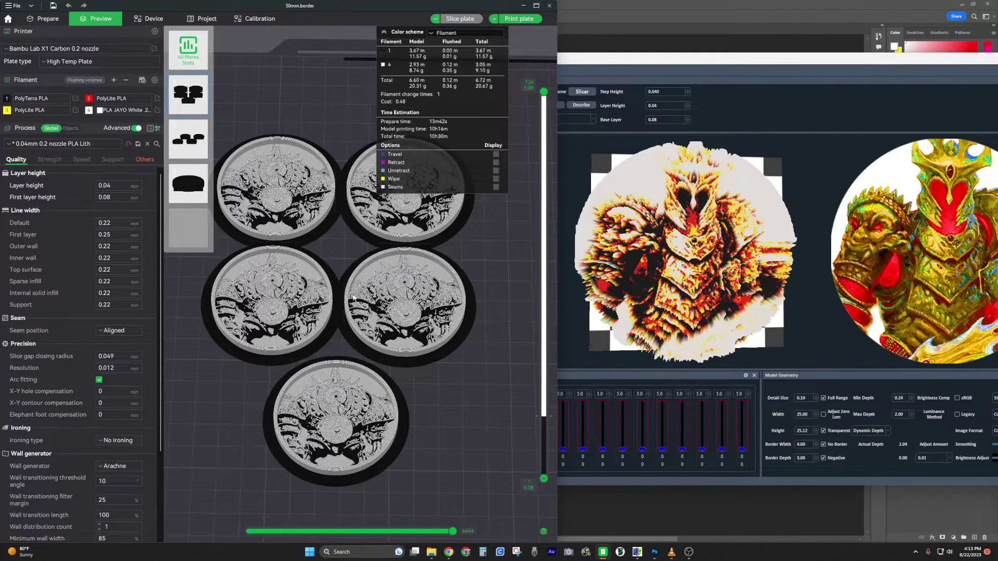
scroll(483, 371, "up", 1)
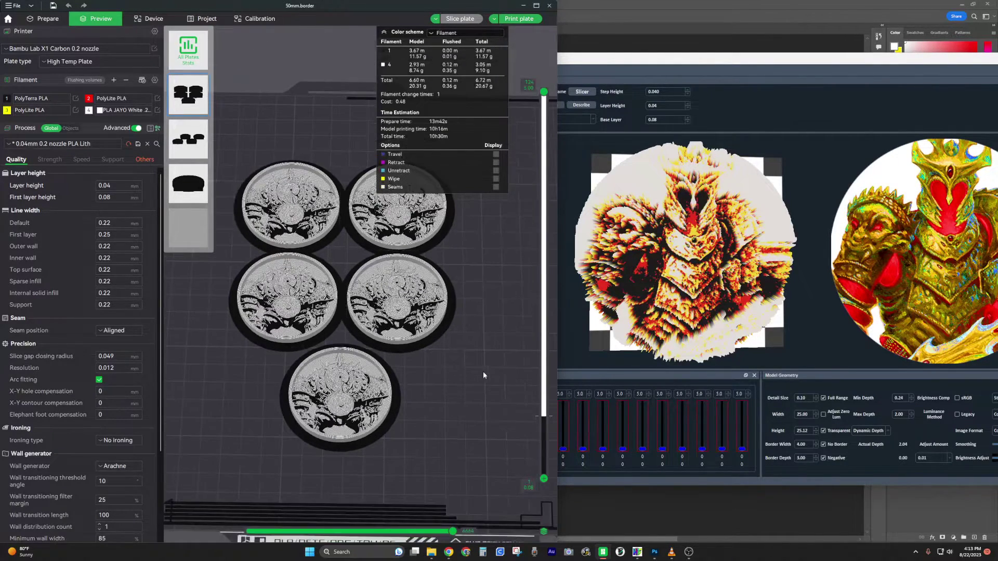
scroll(474, 409, "down", 3)
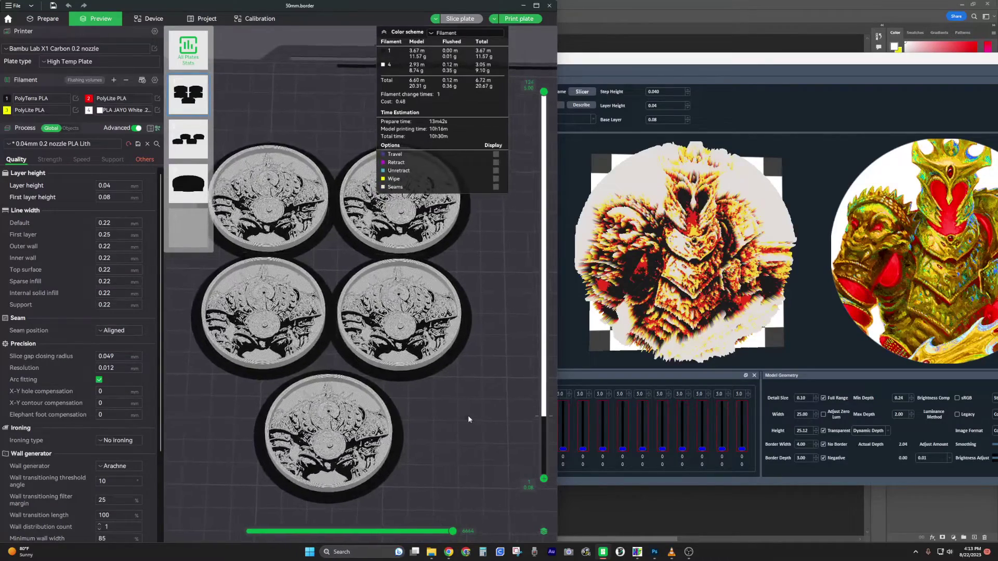
scroll(468, 428, "up", 2)
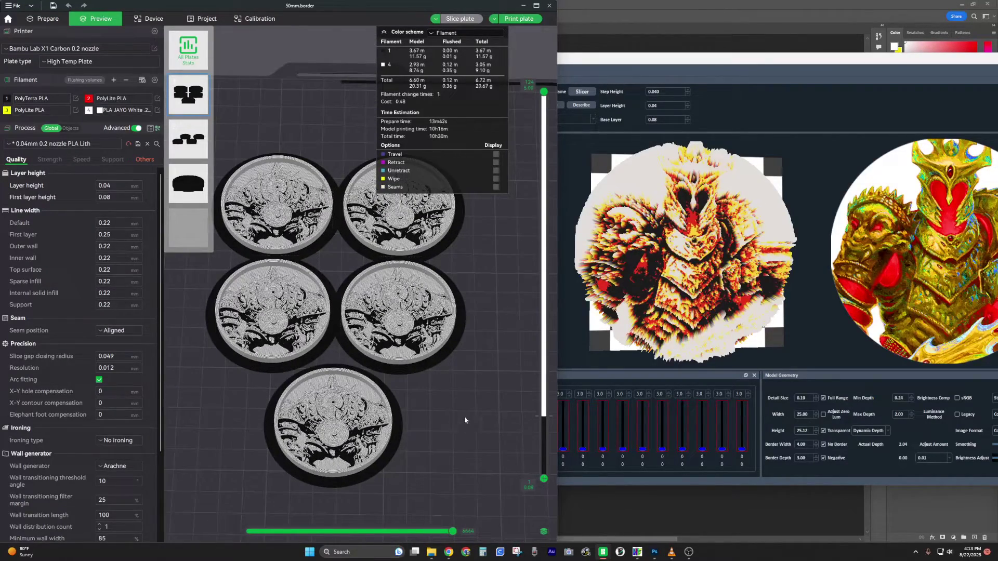
scroll(462, 426, "down", 1)
scroll(466, 421, "up", 1)
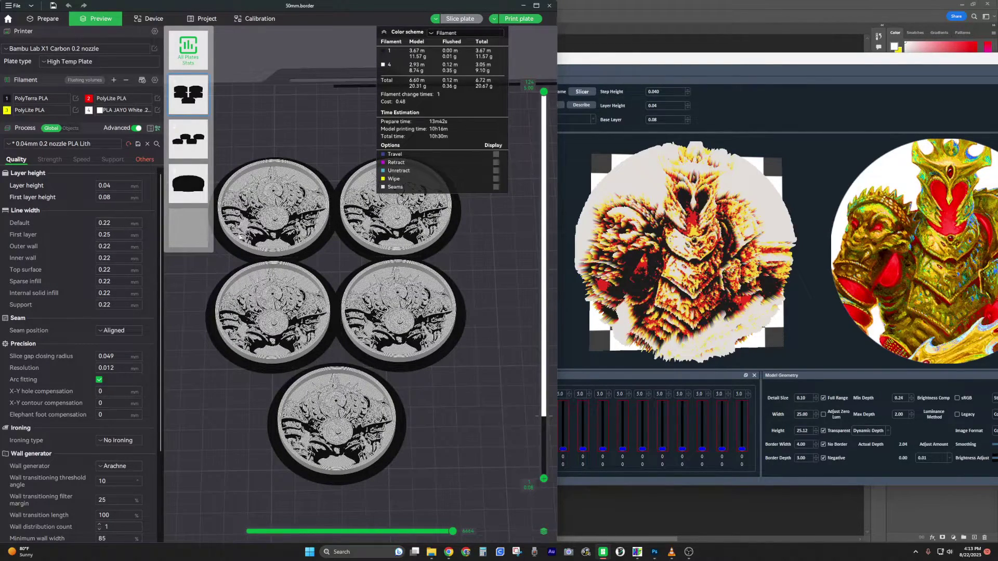
Step: Switch to the browser's Helmed Horror page, enlarge the creature artwork, review its image saving options and close the enlarged view
left_click(450, 555)
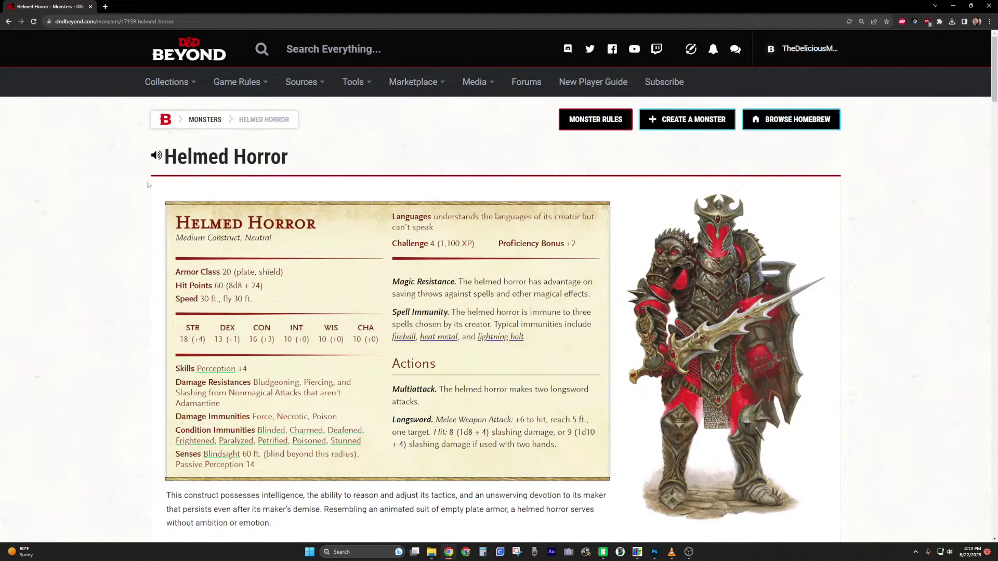
left_click(723, 291)
right_click(484, 243)
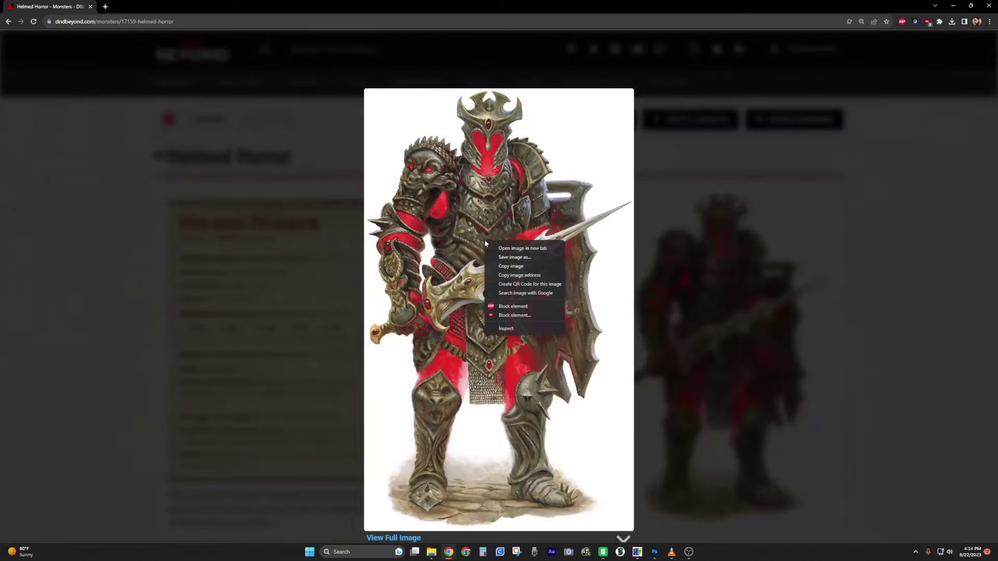
left_click(806, 301)
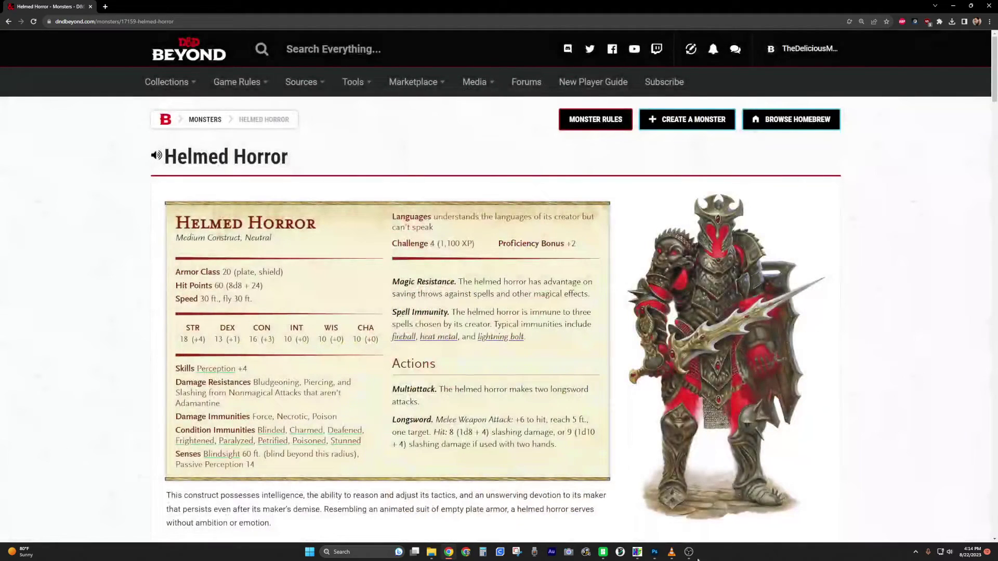
Step: Switch to Photoshop and inspect the token image's white background Layer 2 and artwork Layer 1
left_click(655, 552)
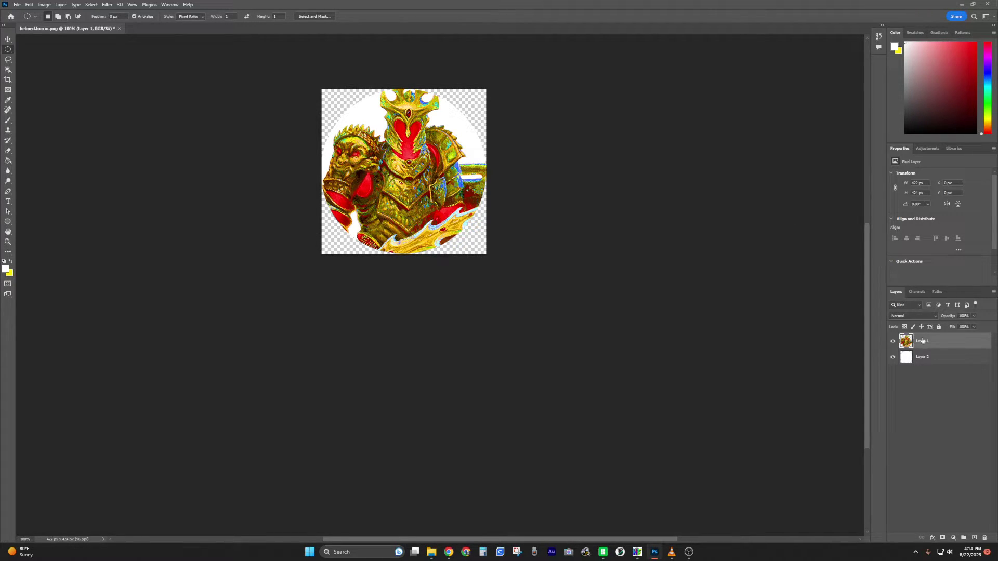
left_click(933, 358)
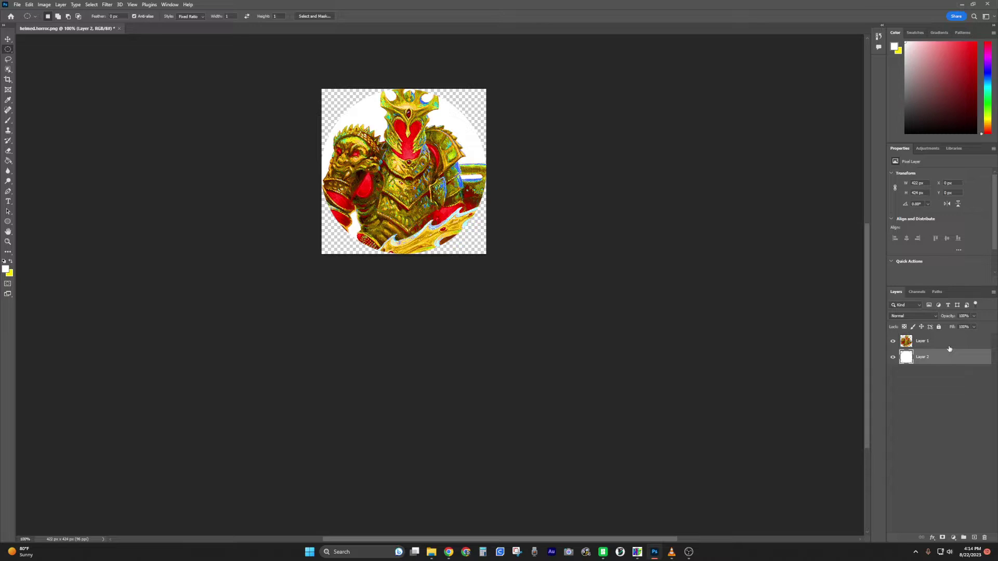
left_click(944, 343)
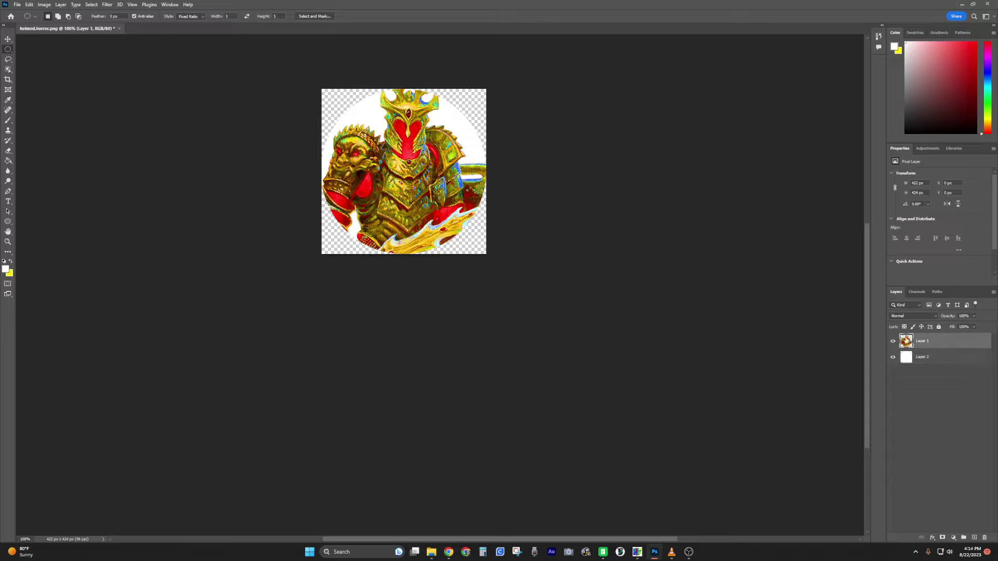
Step: Review the Trim options and the Hue/Saturation adjustment for the artwork layer, closing both without applying changes
left_click(45, 5)
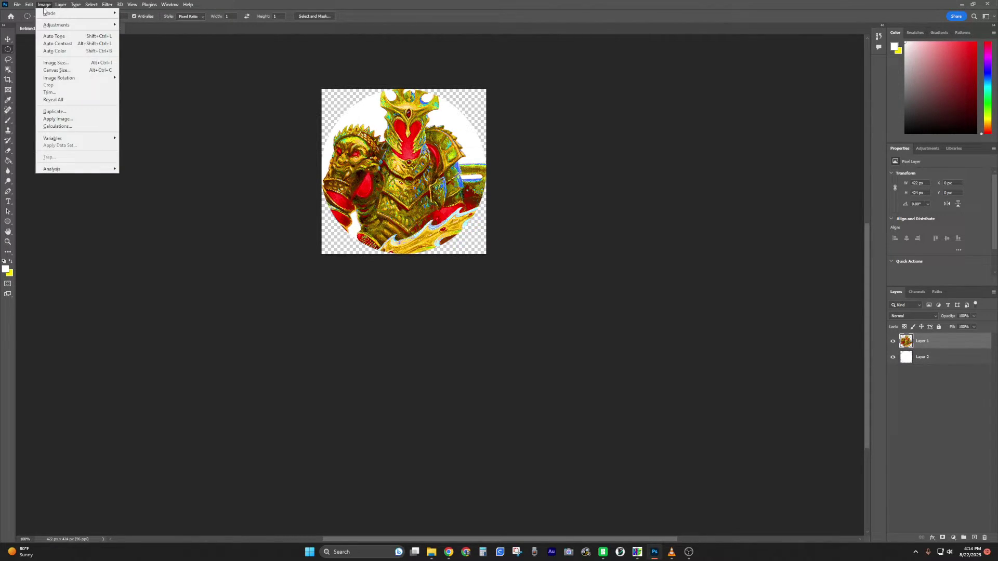
left_click(50, 92)
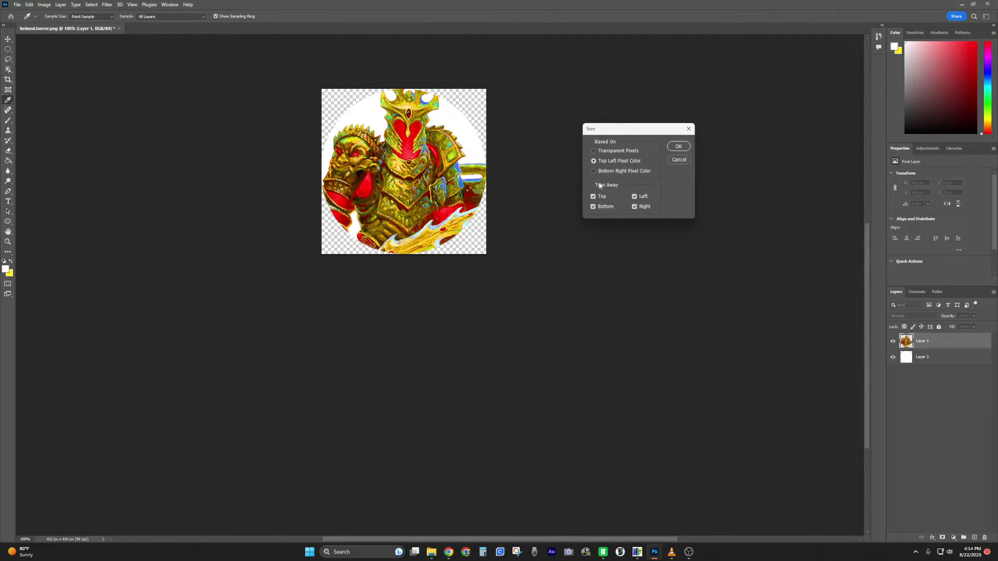
left_click(689, 129)
key("m")
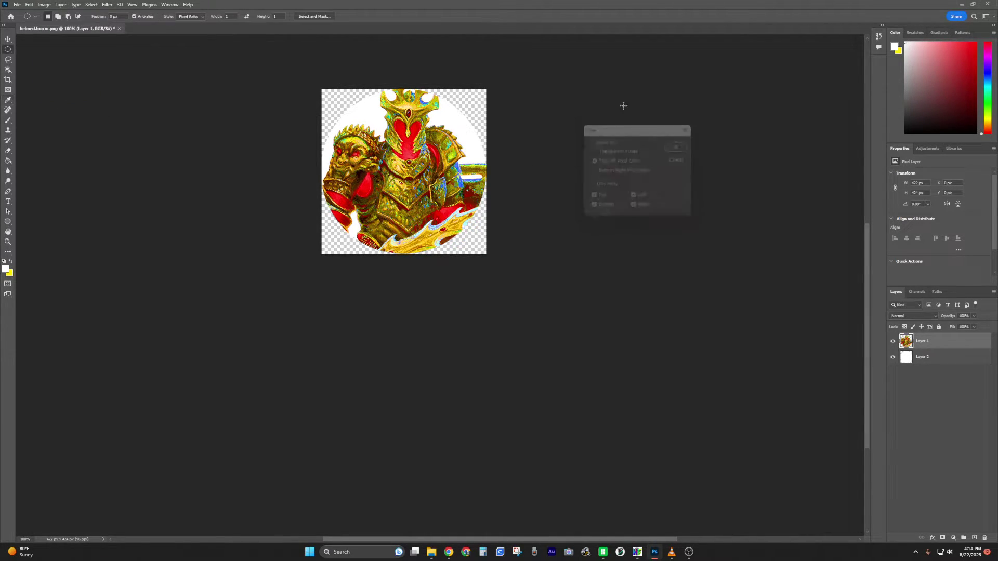
left_click(42, 6)
mouse_move(79, 27)
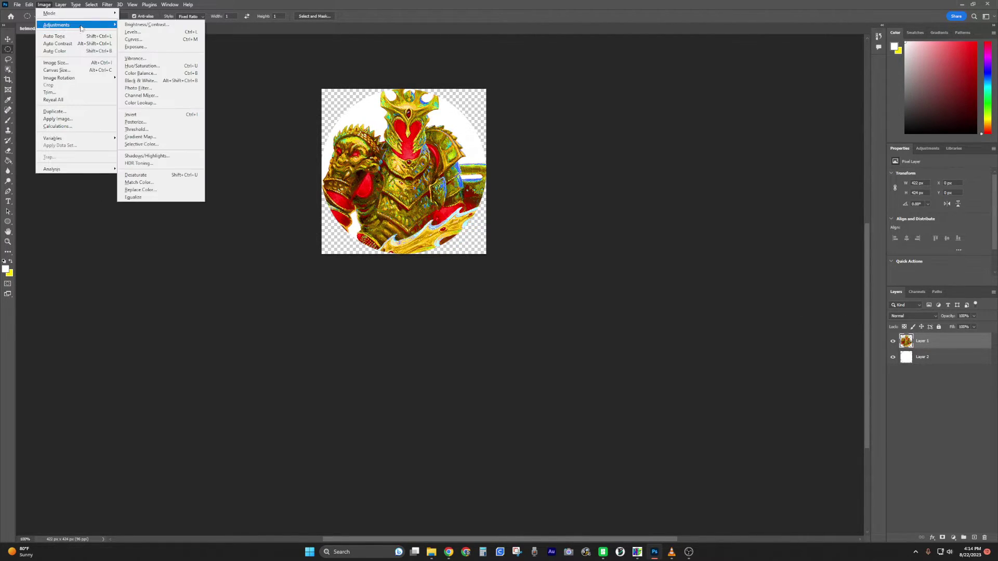
left_click(167, 67)
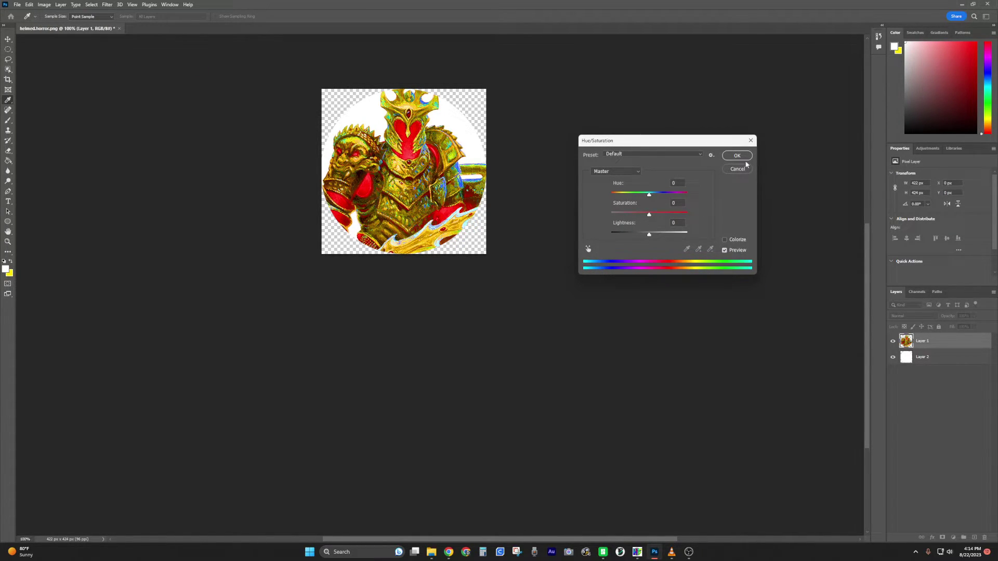
left_click(751, 141)
Step: Review the Save a Copy options for the token as a PNG in the Monster Art folder and cancel
left_click(15, 5)
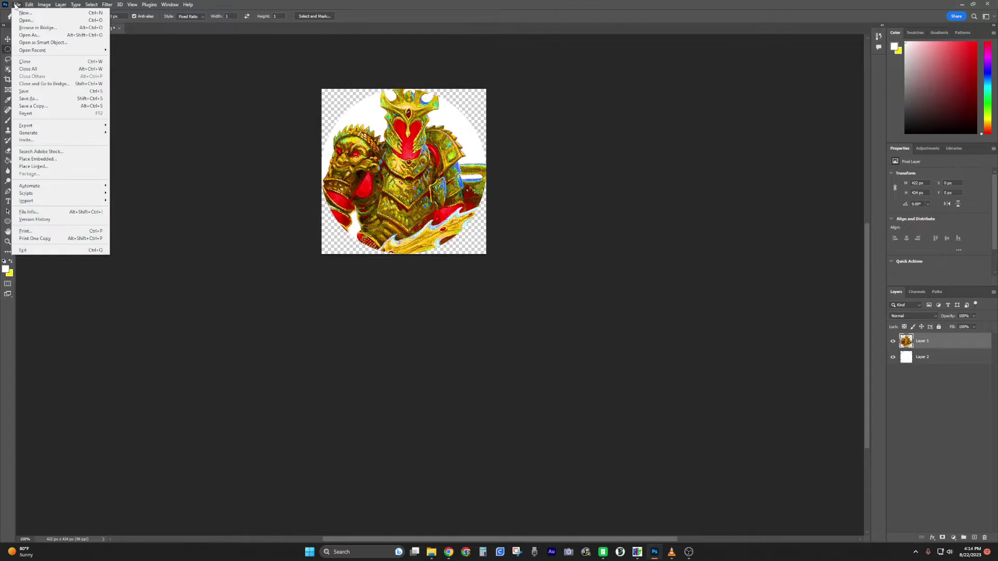
left_click(50, 106)
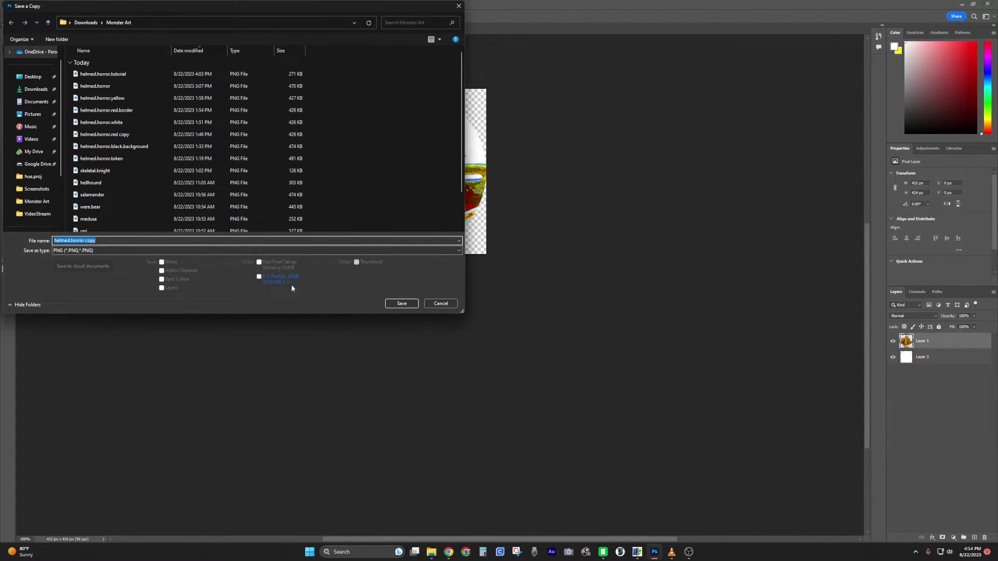
left_click(441, 304)
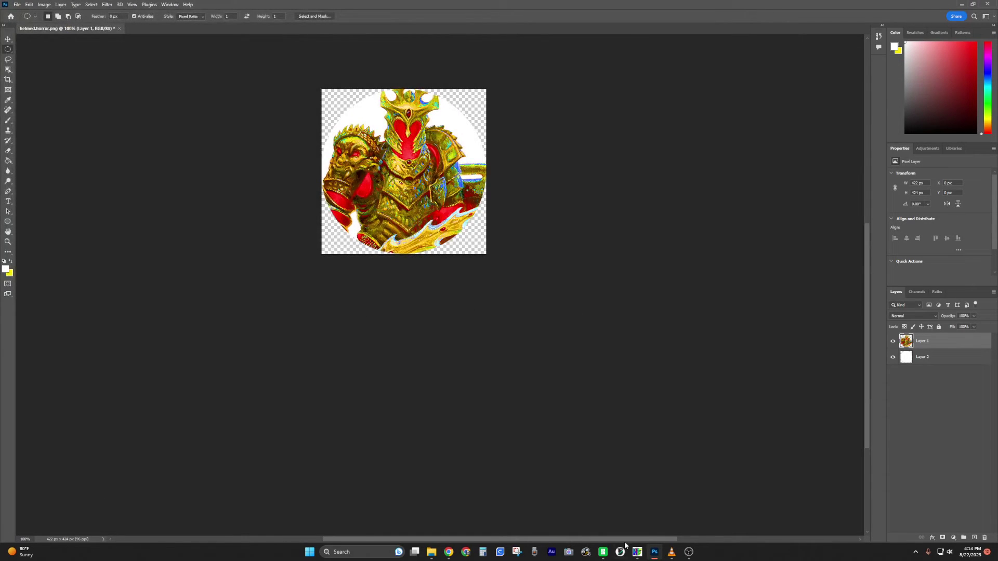
Step: Switch to HueForge, bring up the Monster Art folder and arrange both windows so the whole HueForge project is visible
left_click(638, 552)
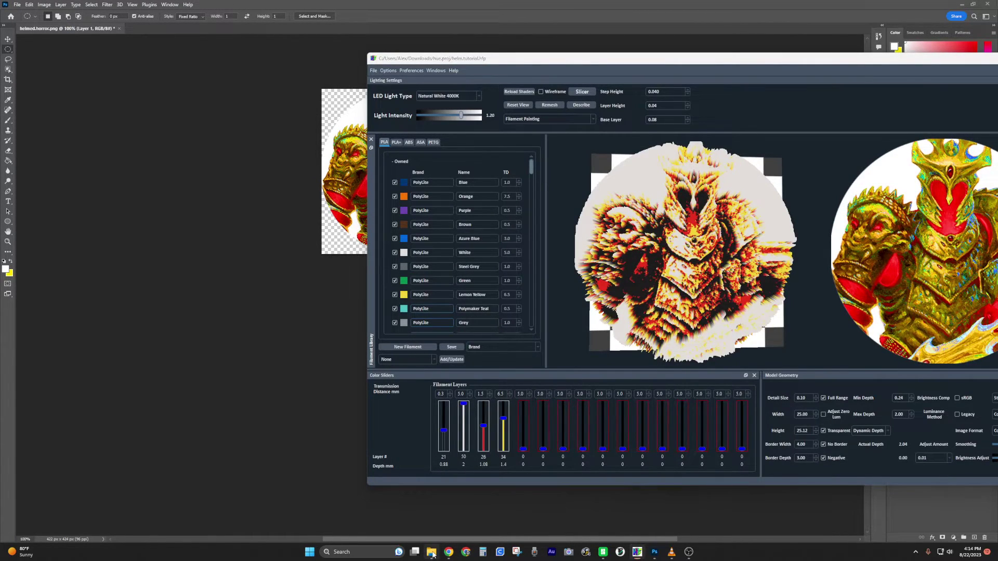
left_click(431, 552)
left_click_drag(679, 150, 857, 143)
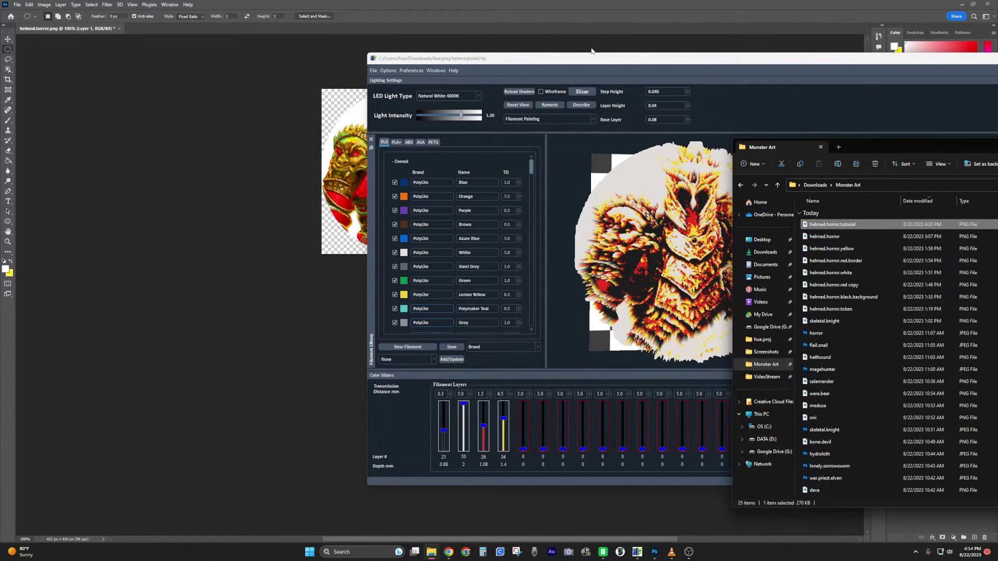
left_click(587, 60)
left_click_drag(587, 60, 422, 41)
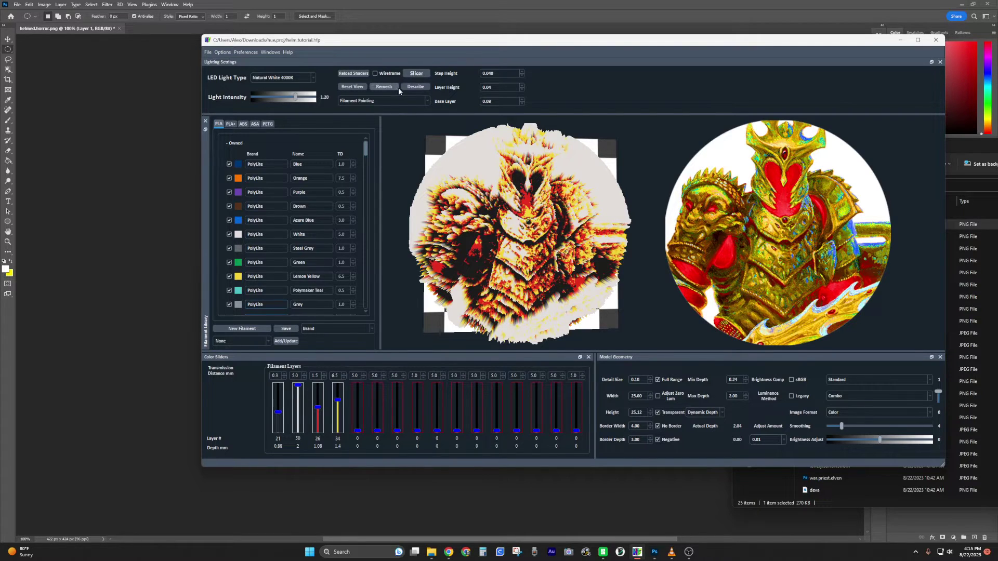
Step: Switch the HueForge model preview out of slicer mode's alternate view and review the project saving and STL export options
left_click(415, 73)
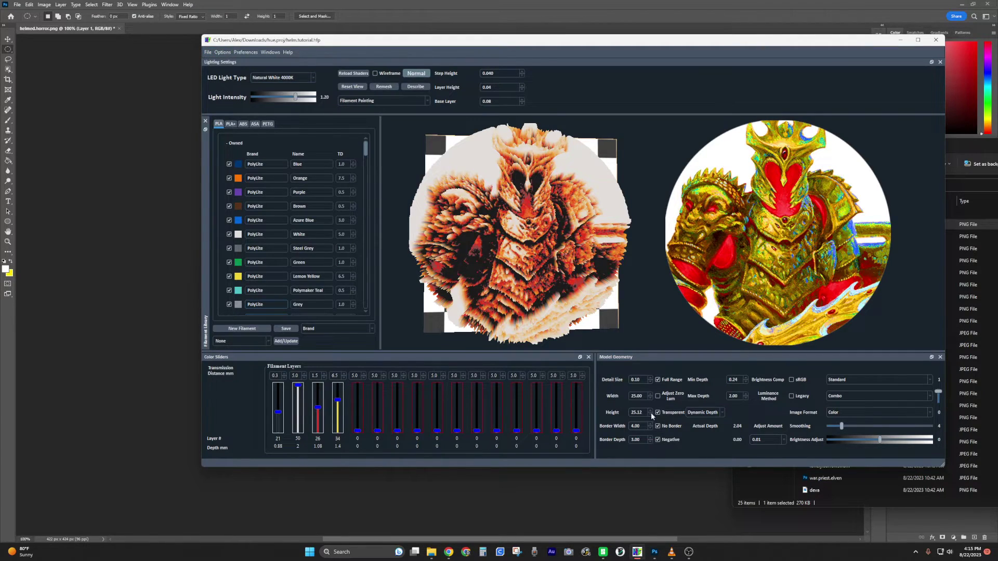
left_click(208, 52)
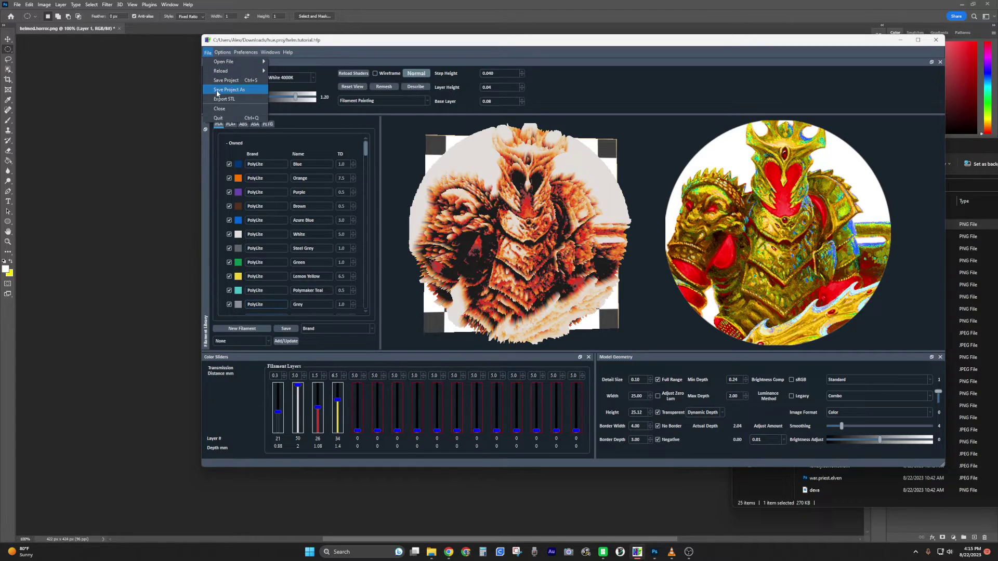
left_click(84, 340)
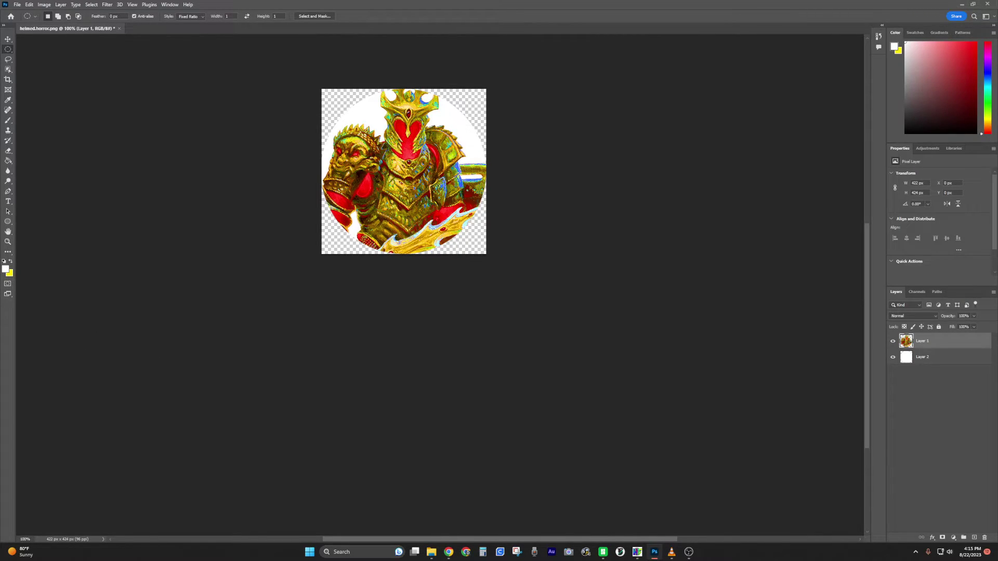
Step: Switch to Bambu Studio and examine the third plate's single ringed token in both the sliced preview and the preparation view
left_click(604, 553)
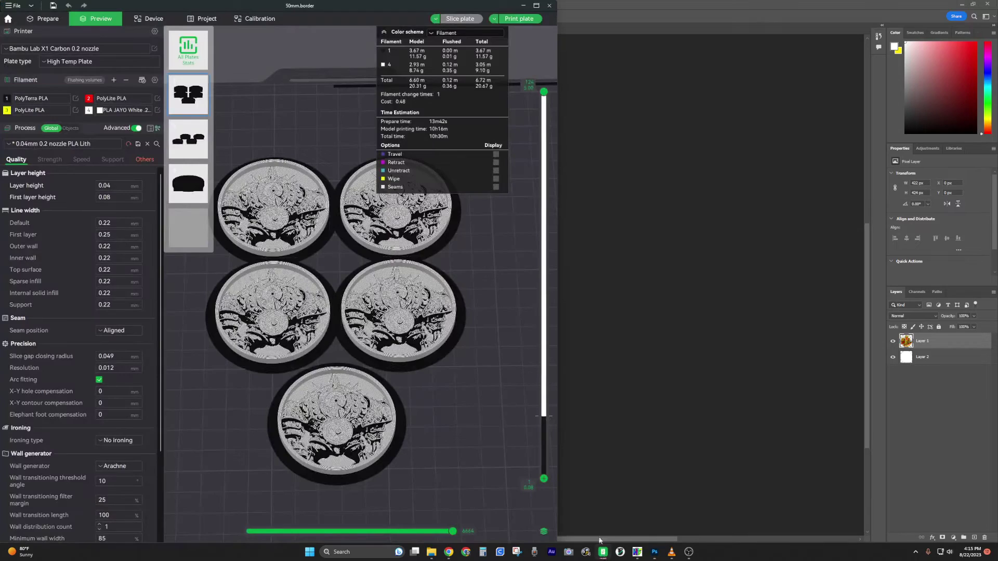
left_click(177, 190)
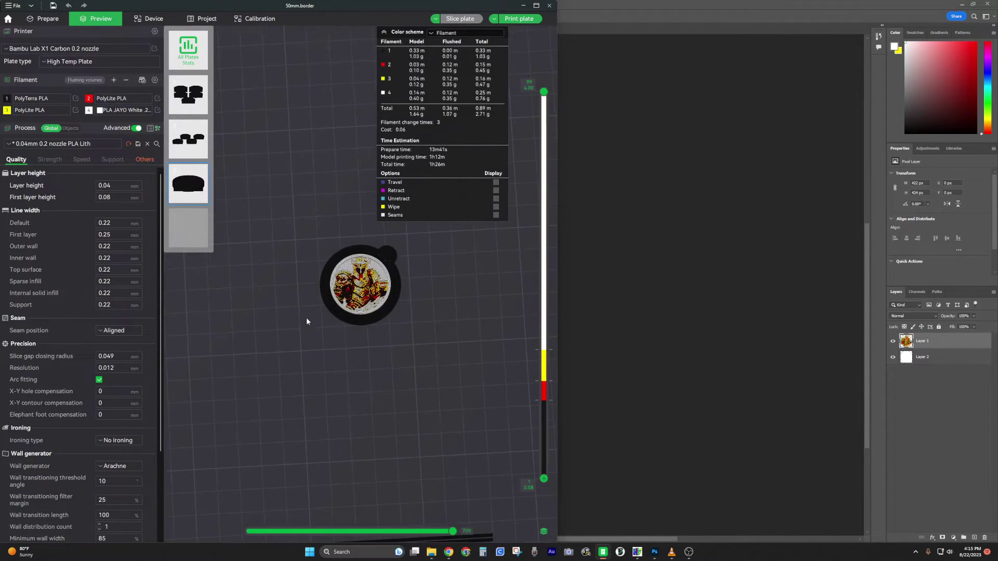
scroll(384, 372, "up", 5)
left_click_drag(434, 370, 298, 215)
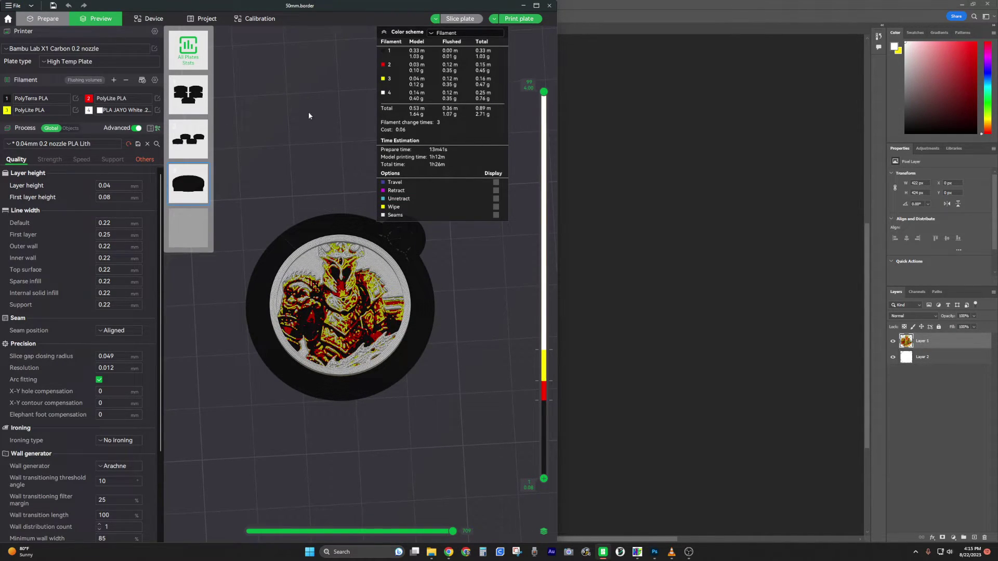
key("ctrl+Tab")
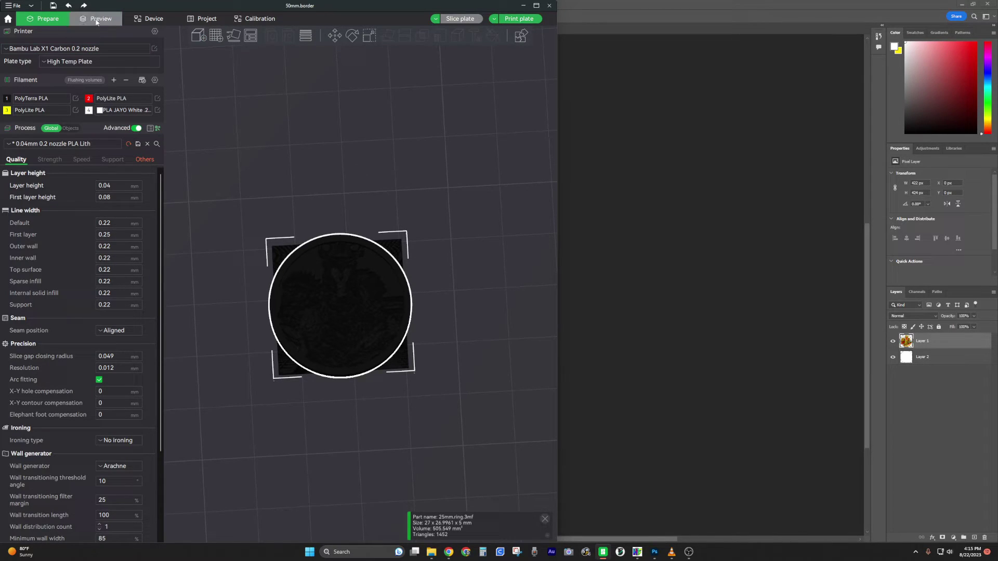
key("ctrl+Tab")
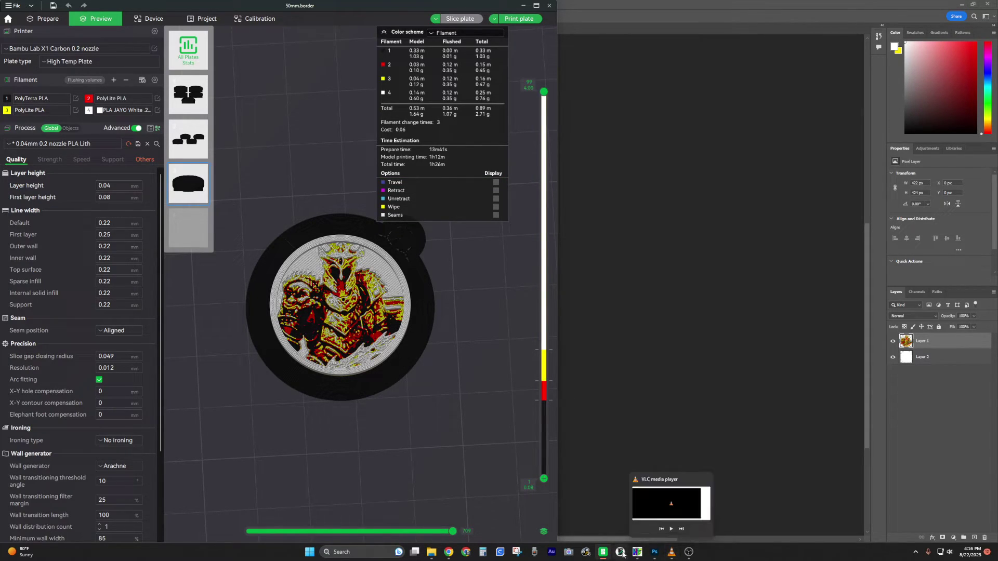
Step: Show HueForge's print description with the filament swap instructions and place it beside the Bambu Studio preview
left_click(637, 553)
left_click(415, 87)
left_click_drag(479, 203, 709, 200)
left_click(388, 498)
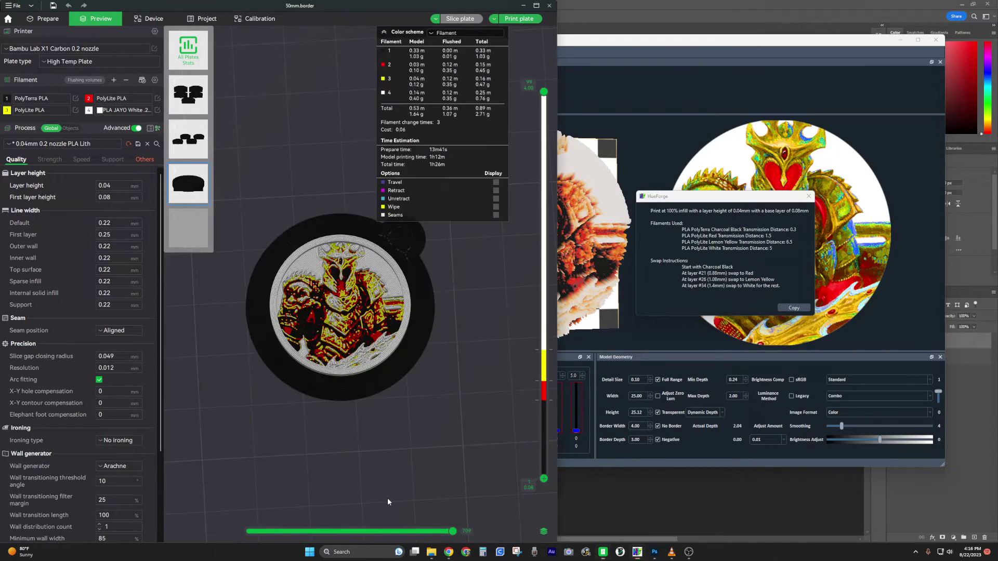
Step: Step the lower displayed layer through the red, yellow and white filament swaps, ending at layer 34
left_click(552, 401)
left_click(553, 382)
left_click(553, 350)
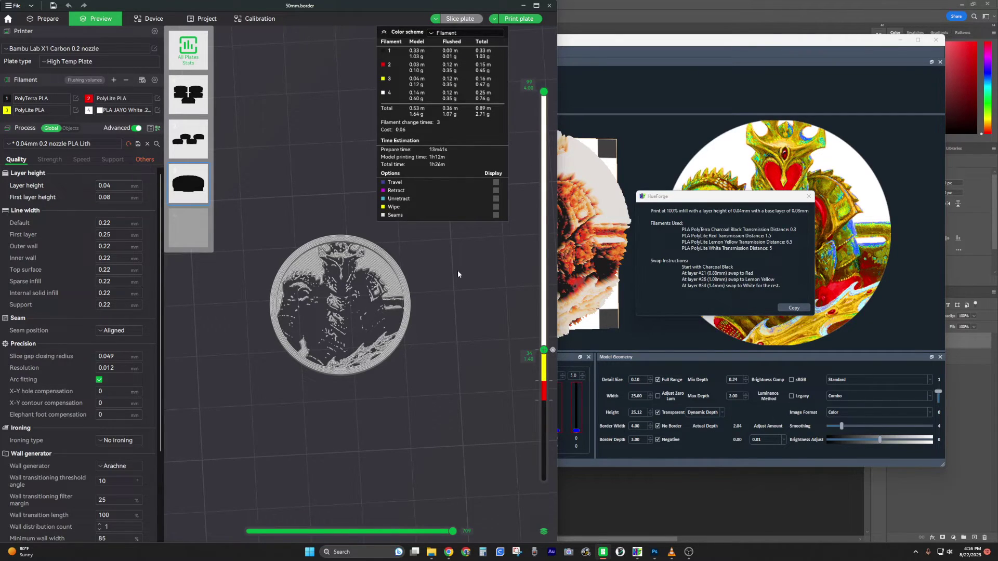
scroll(457, 263, "up", 1)
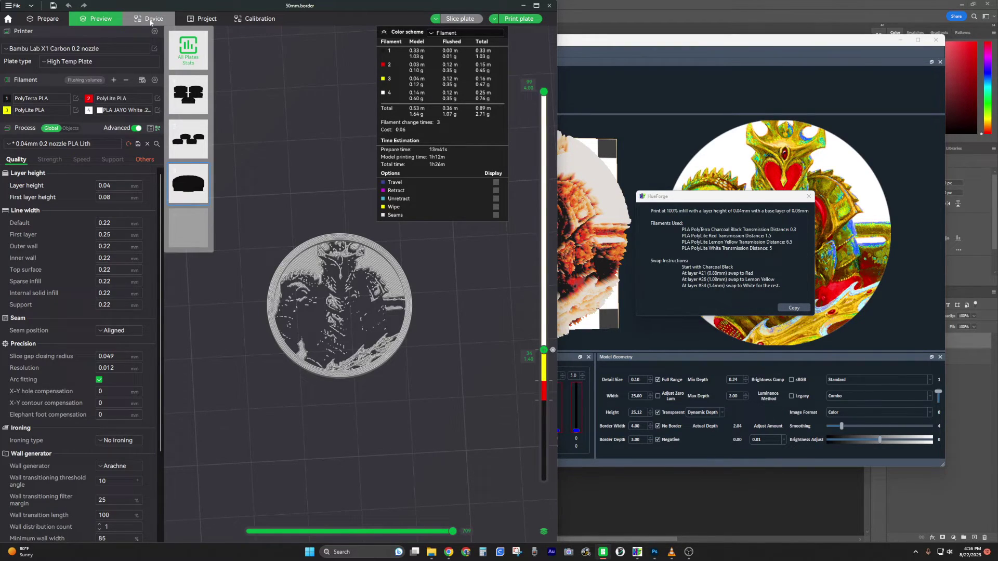
Step: Return to model preparation, review the hue.proj files that can be loaded as a part of the token and cancel
left_click(48, 19)
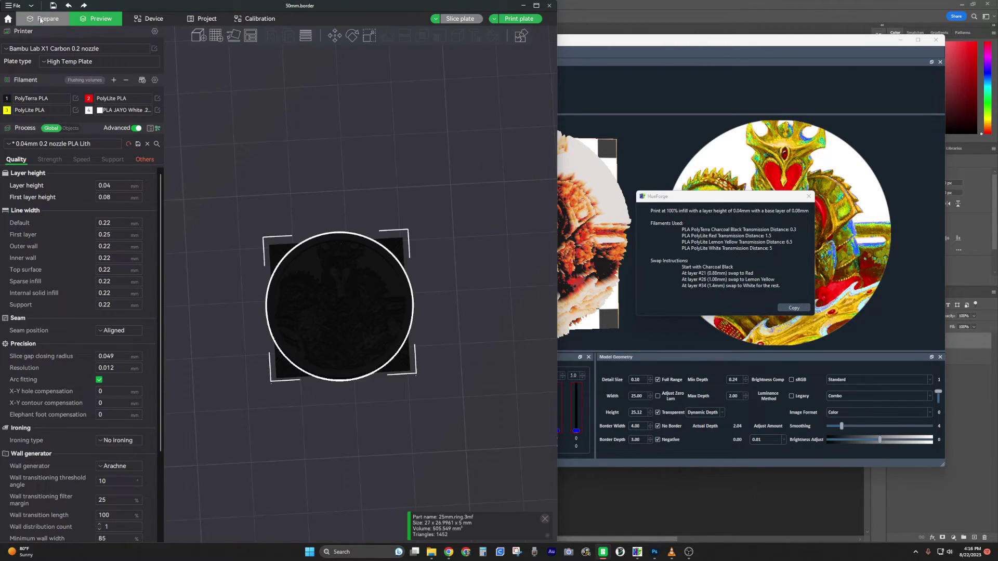
right_click(381, 289)
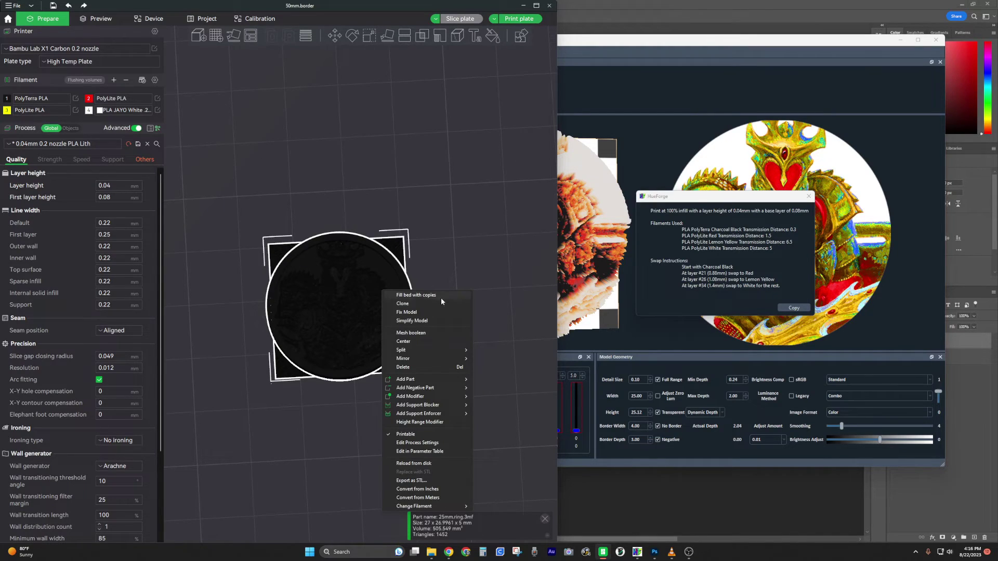
mouse_move(432, 382)
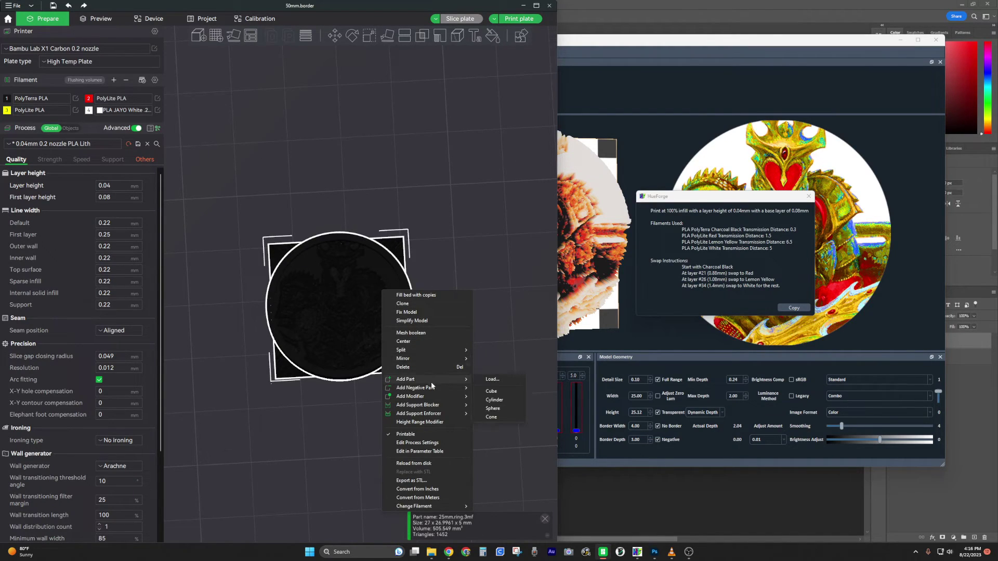
left_click(497, 380)
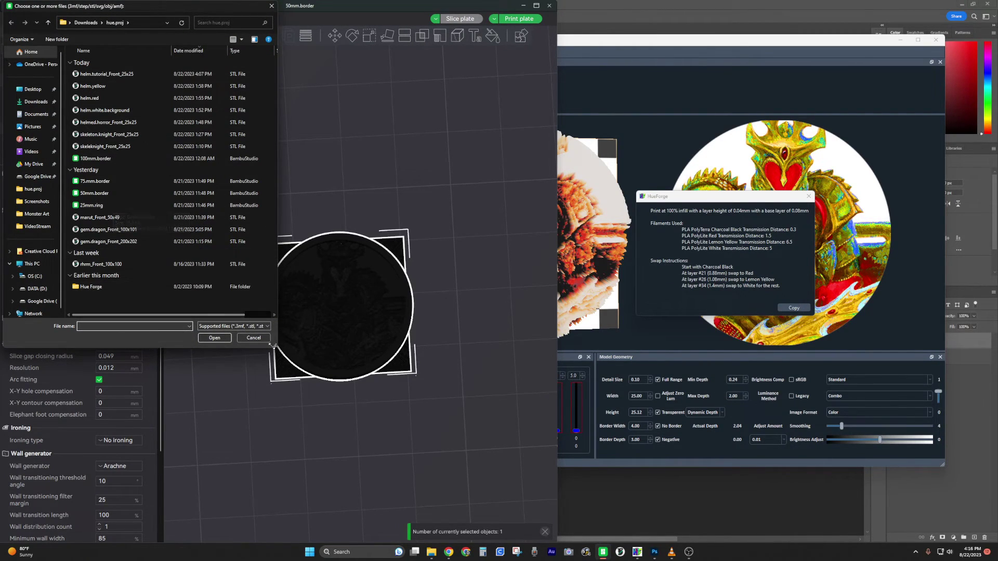
left_click(254, 338)
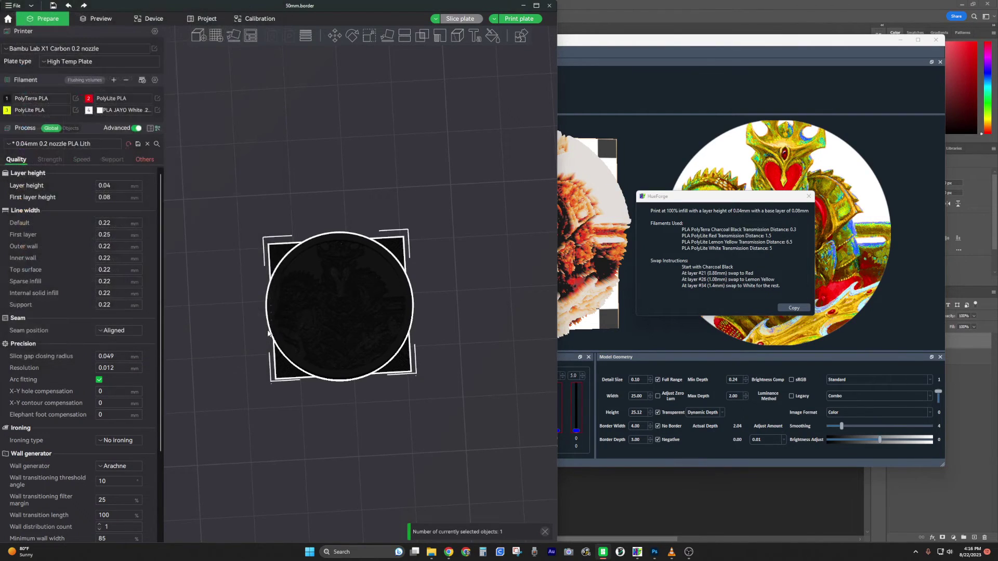
Step: Return to the token's sliced preview, restore the lower displayed layer to 1 and view the full-colour result from above
left_click_drag(297, 385, 432, 416)
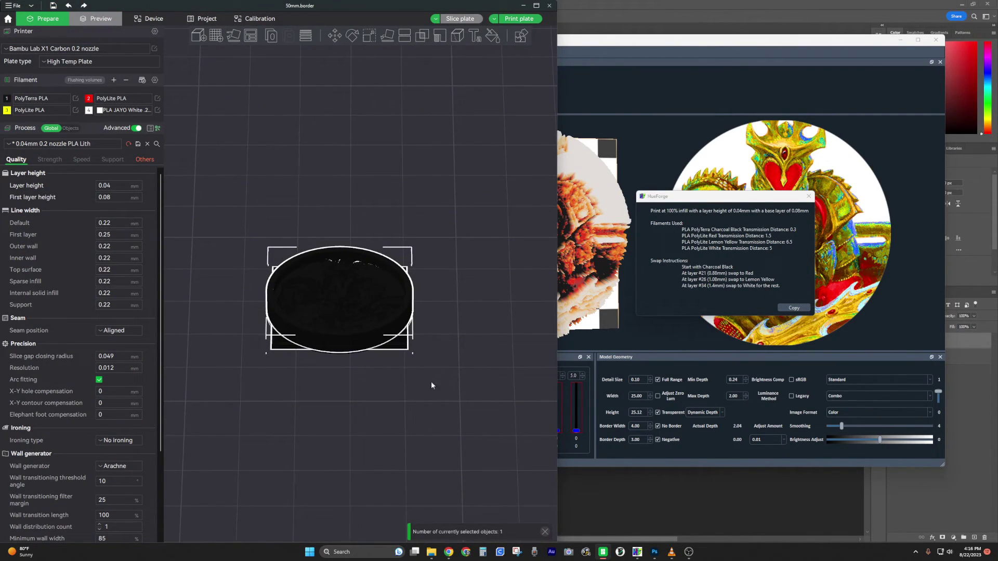
scroll(463, 410, "up", 2)
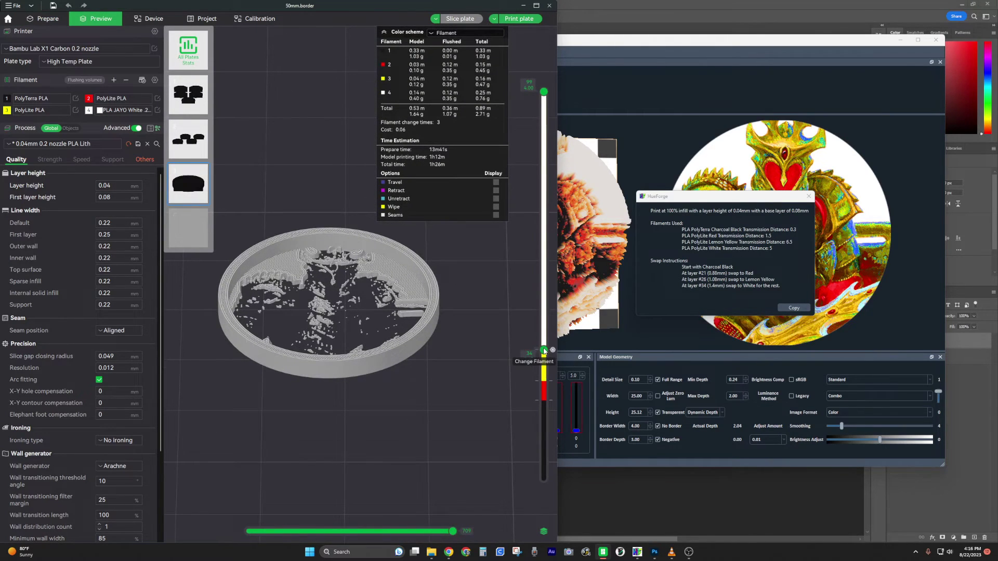
left_click_drag(544, 350, 543, 478)
left_click_drag(360, 365, 436, 443)
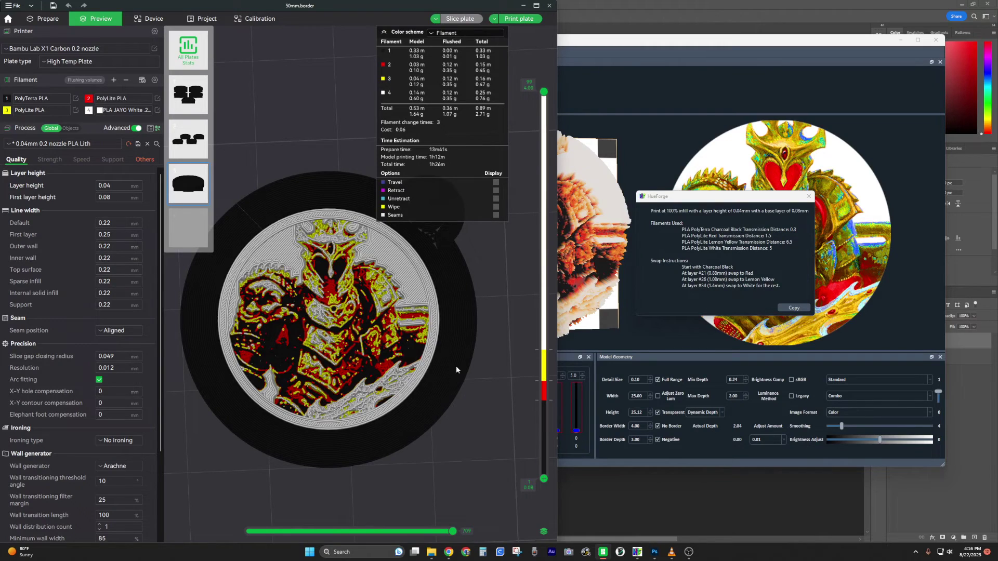
Step: Examine the full-colour token up close, and display the first plate to inspect the relief and rims of its five tokens
scroll(493, 422, "down", 2)
scroll(492, 421, "up", 2)
scroll(479, 421, "down", 1)
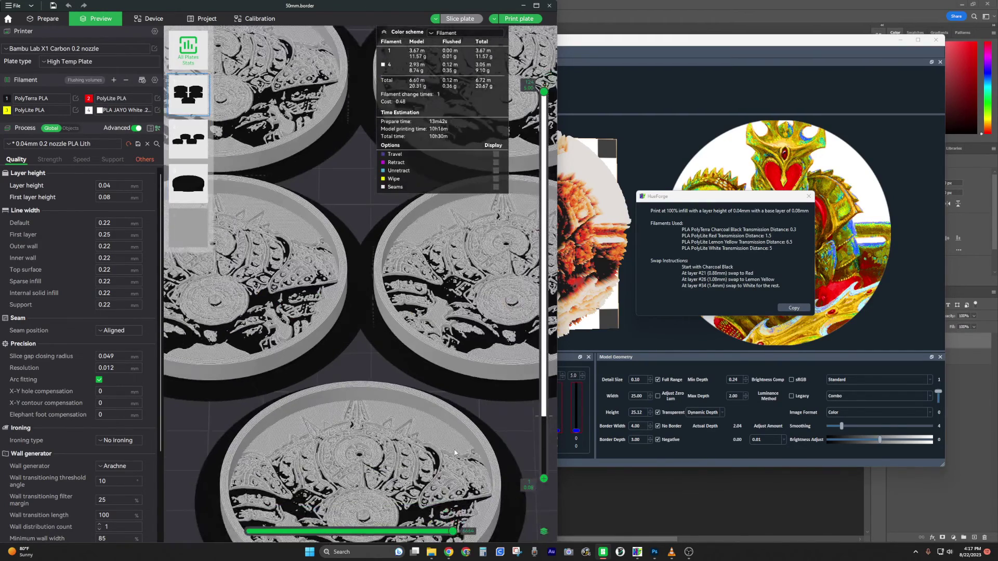
scroll(468, 448, "up", 2)
scroll(415, 434, "down", 2)
scroll(416, 438, "up", 3)
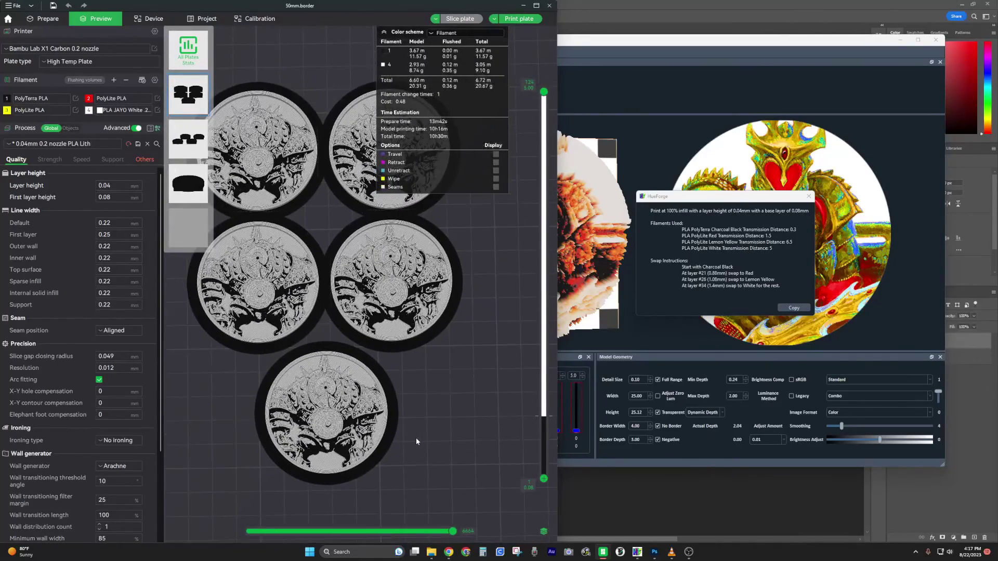
scroll(422, 440, "up", 2)
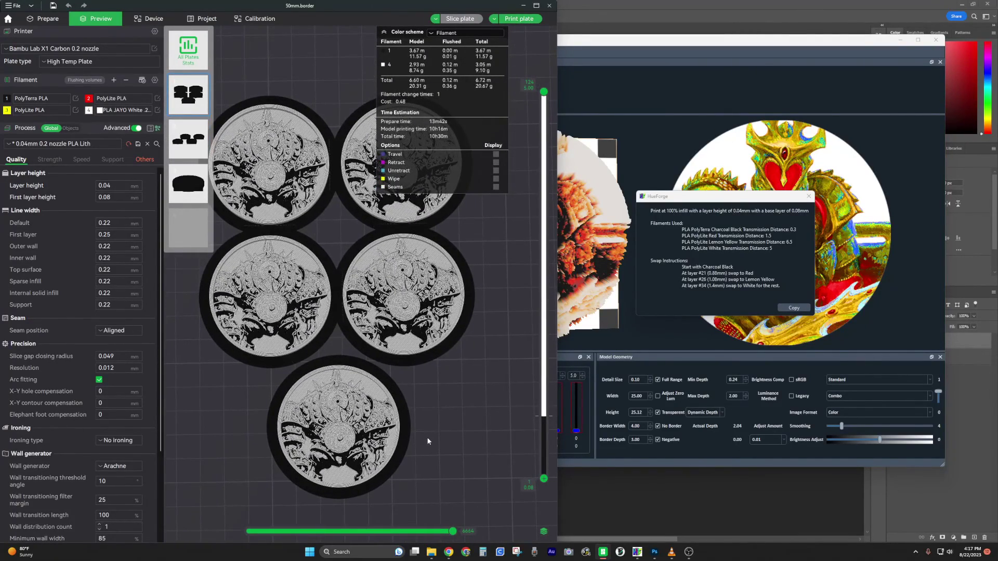